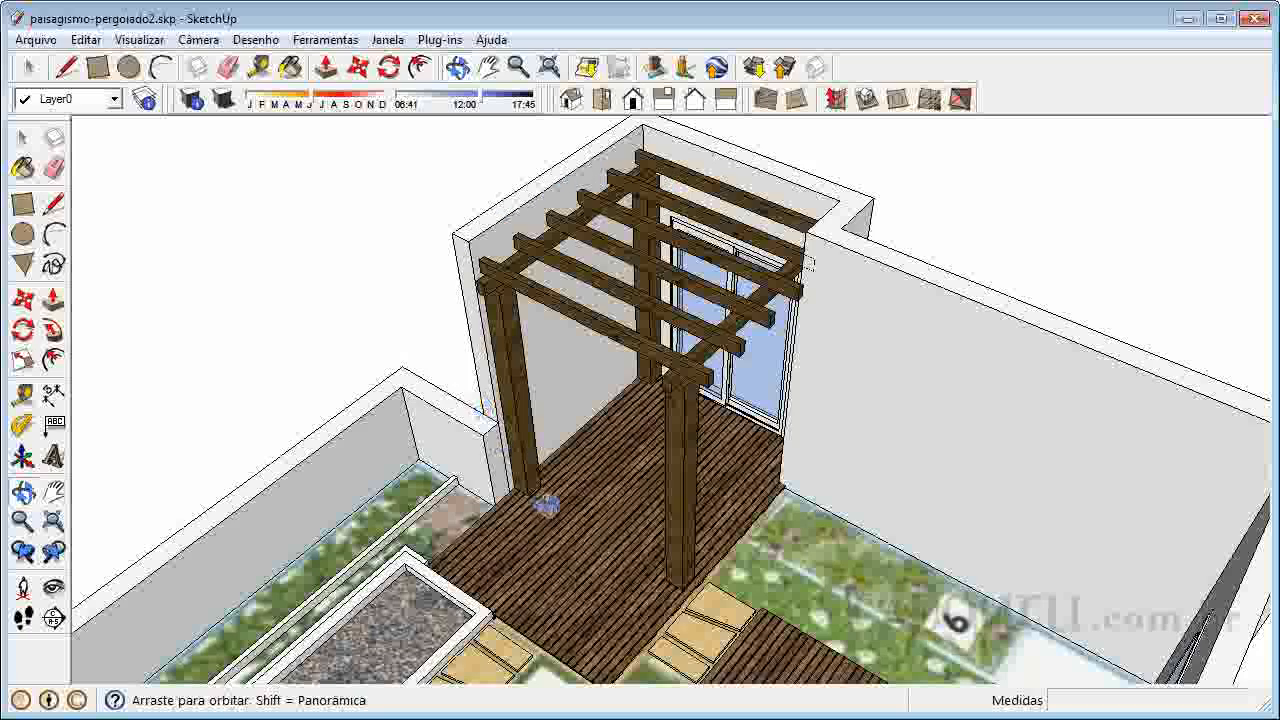
left_click_drag(549, 531, 686, 293)
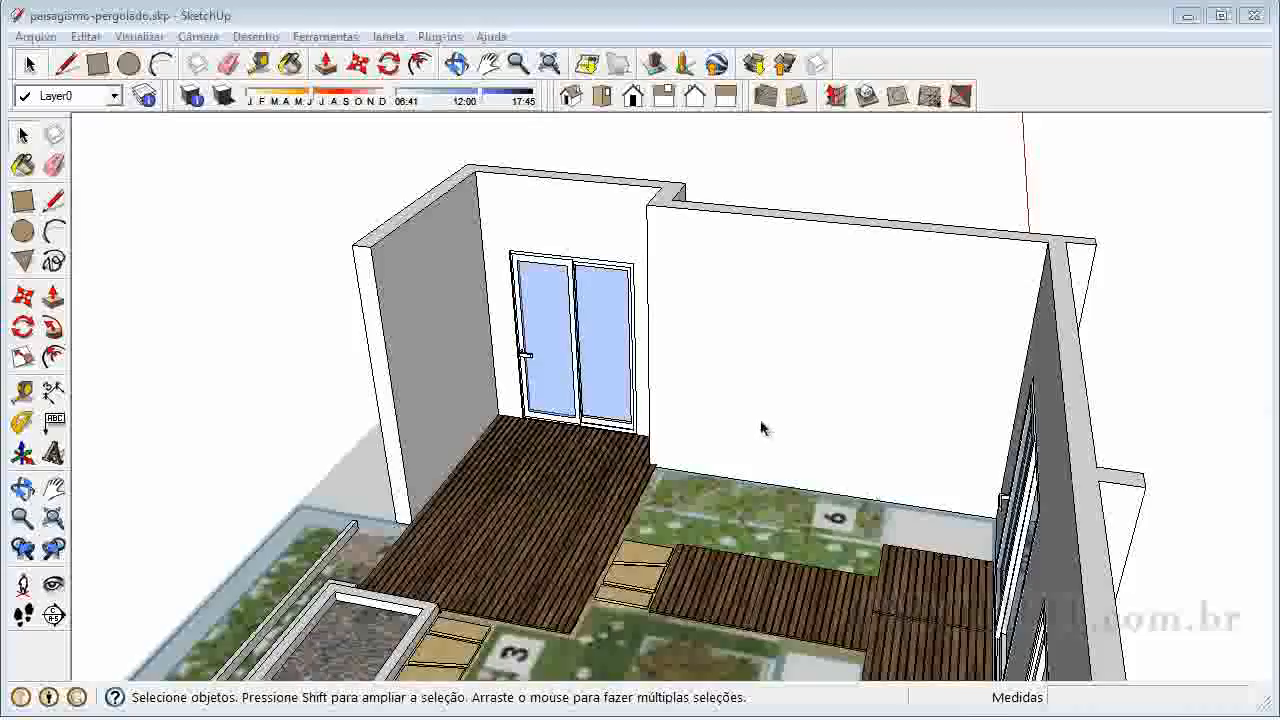
- Draw a 0,18 x 0,18 m square on the garden ground beside the wooden deck, near area 6
left_click(24, 202)
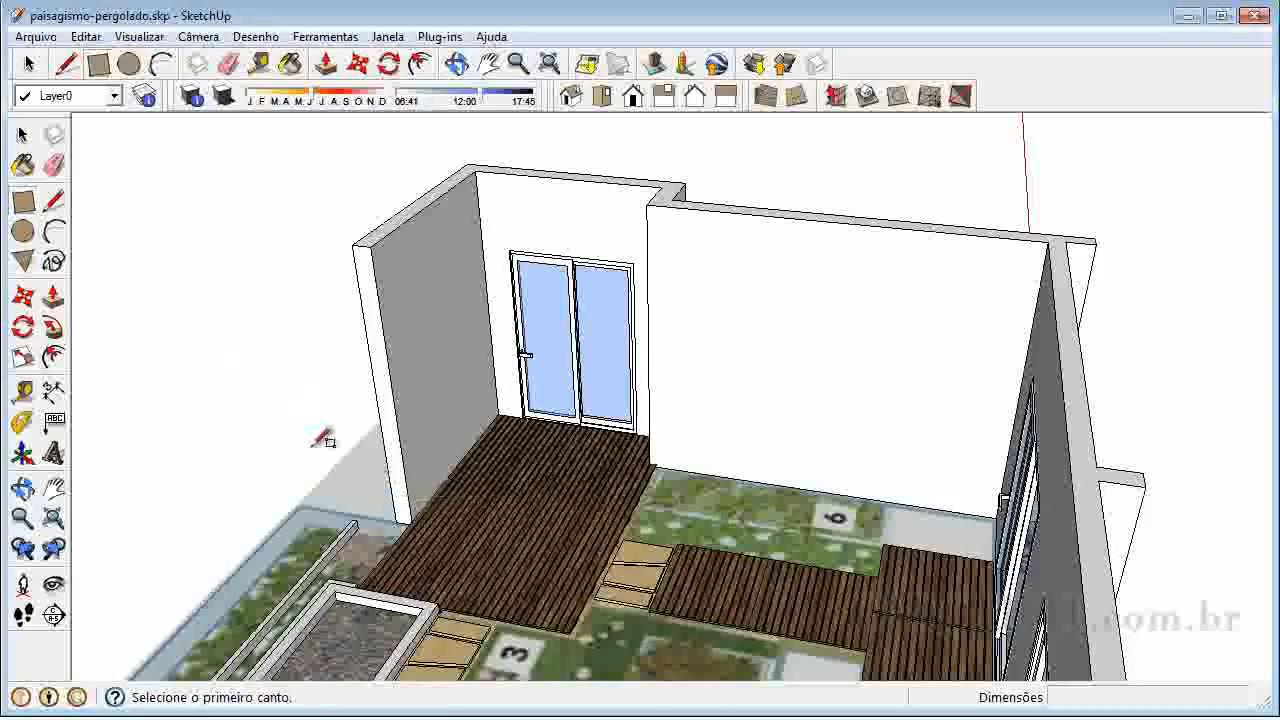
scroll(705, 510, "up", 1)
scroll(705, 510, "up", 2)
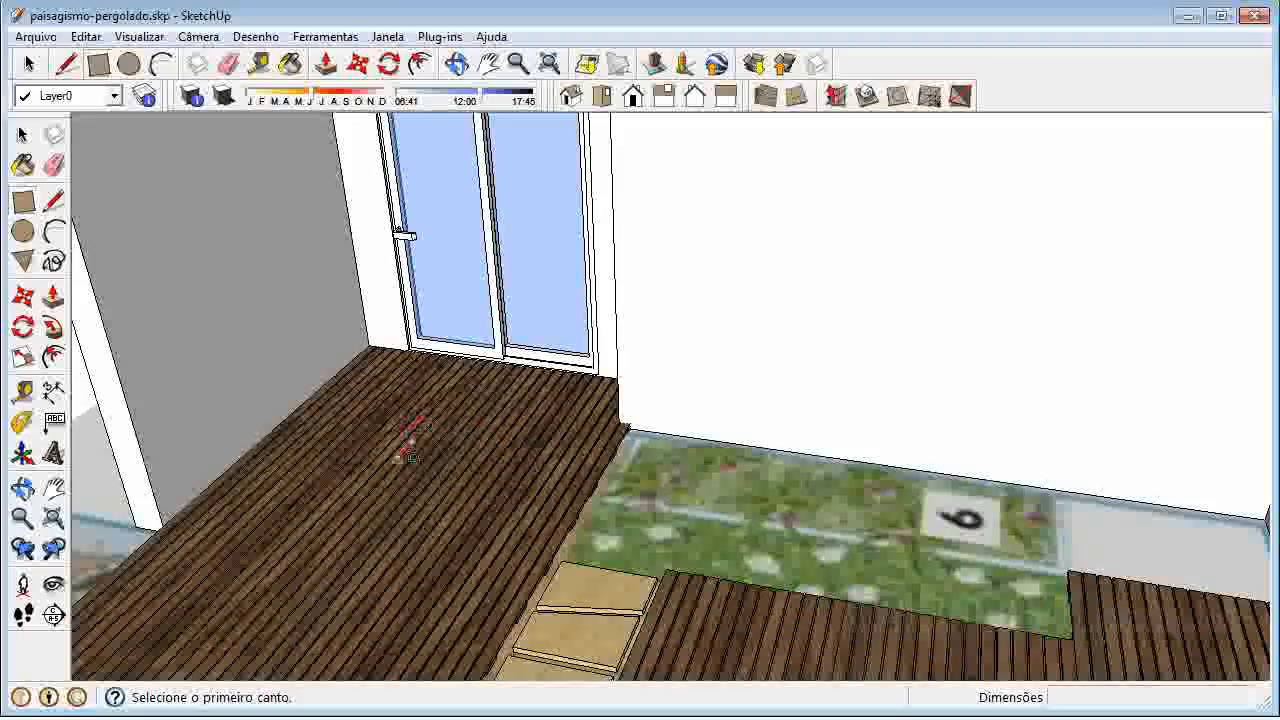
scroll(752, 507, "up", 1)
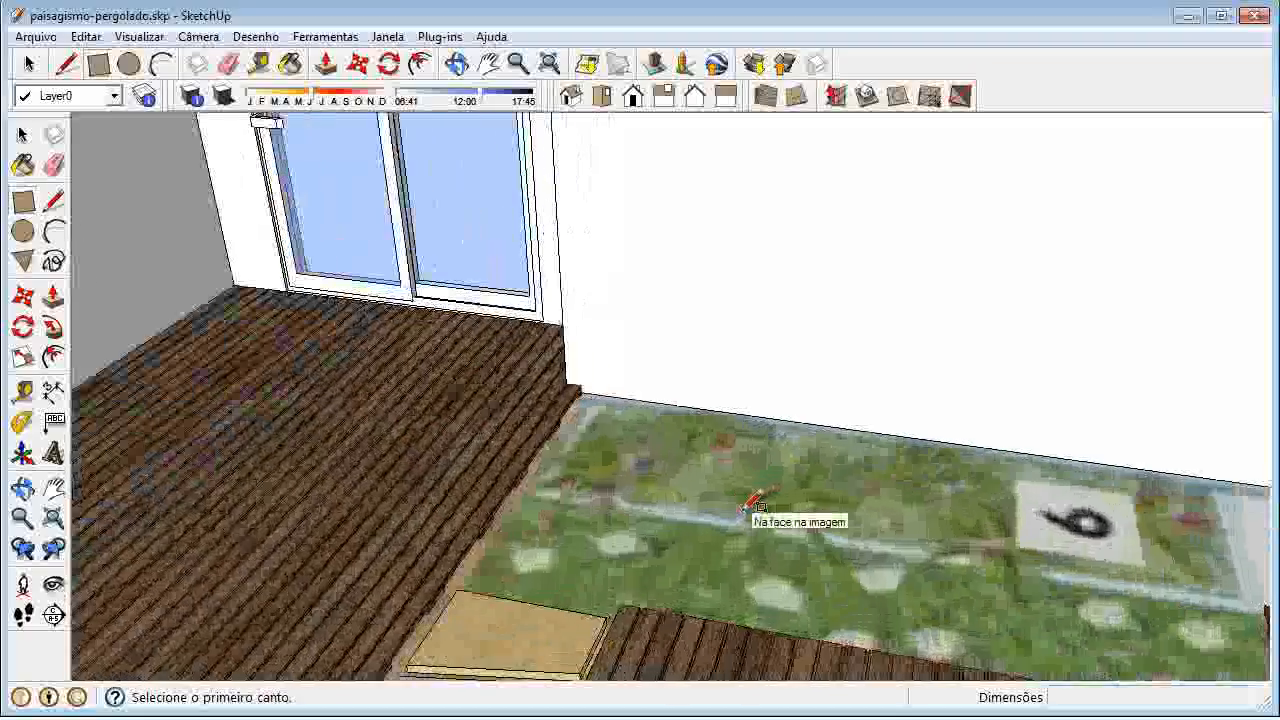
left_click(634, 523)
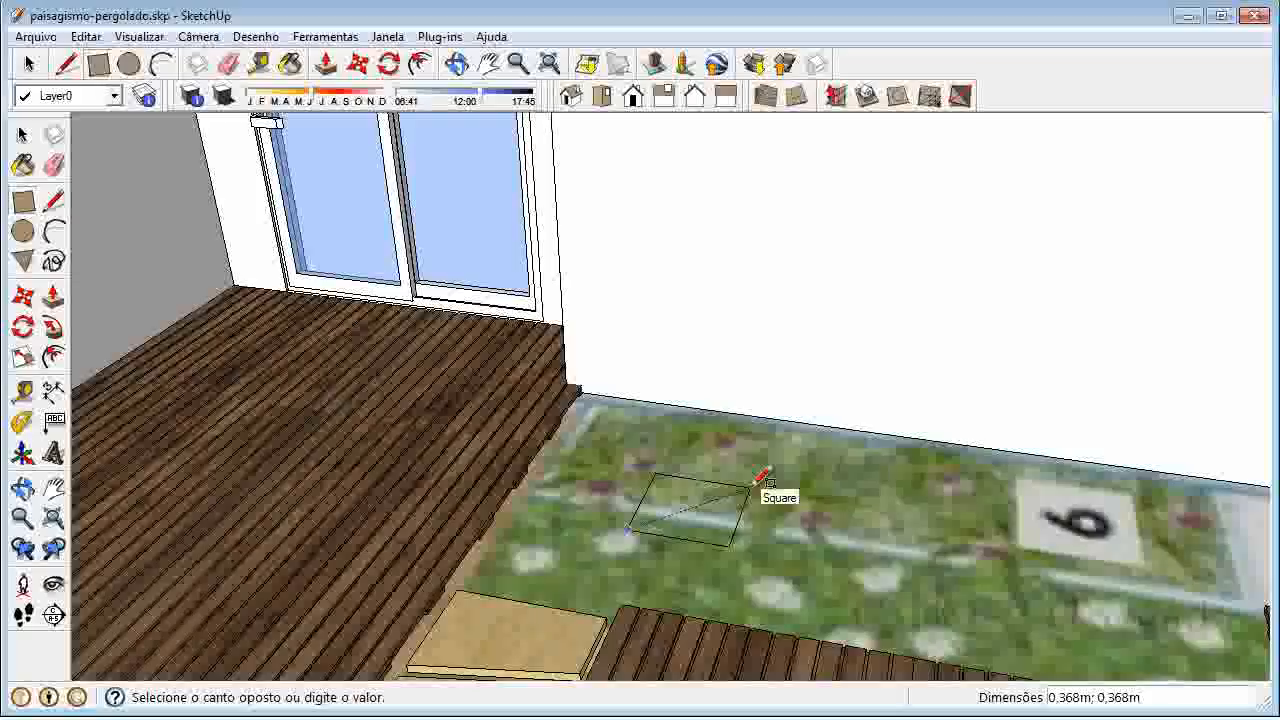
type("0,18")
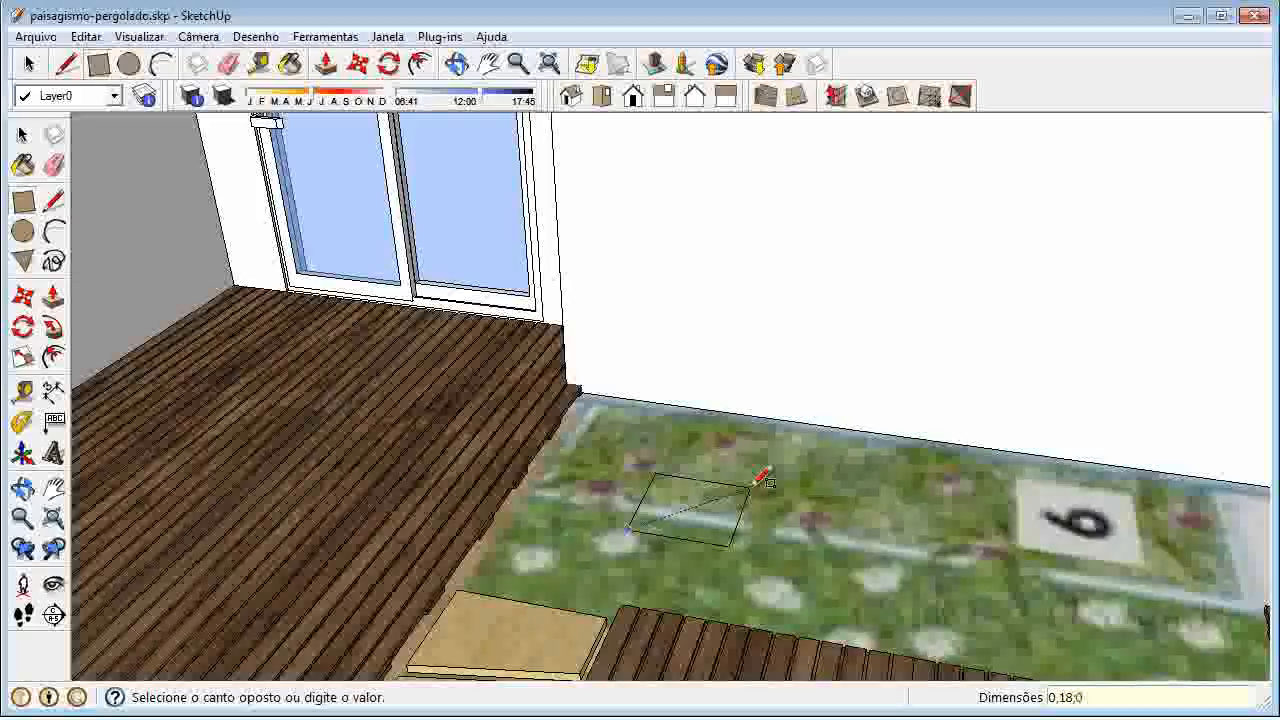
key("Return")
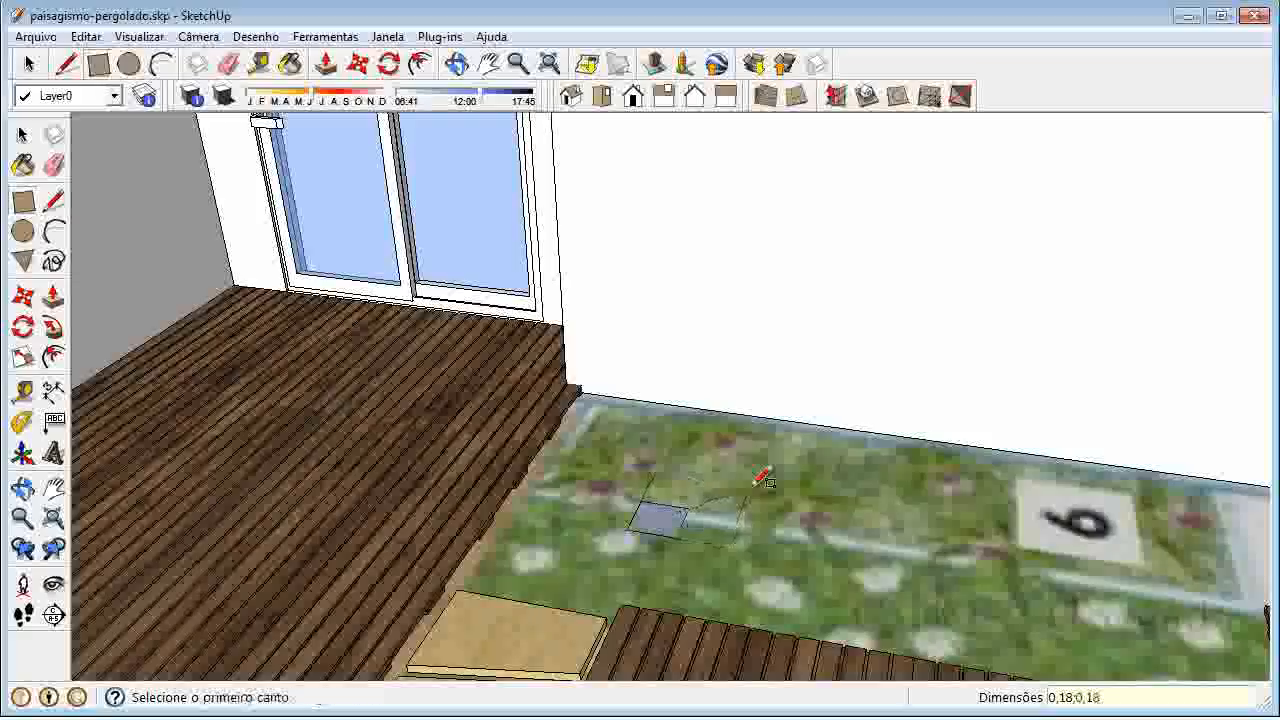
- Select the small square on the garden ground and turn it into a group
scroll(620, 540, "up", 5)
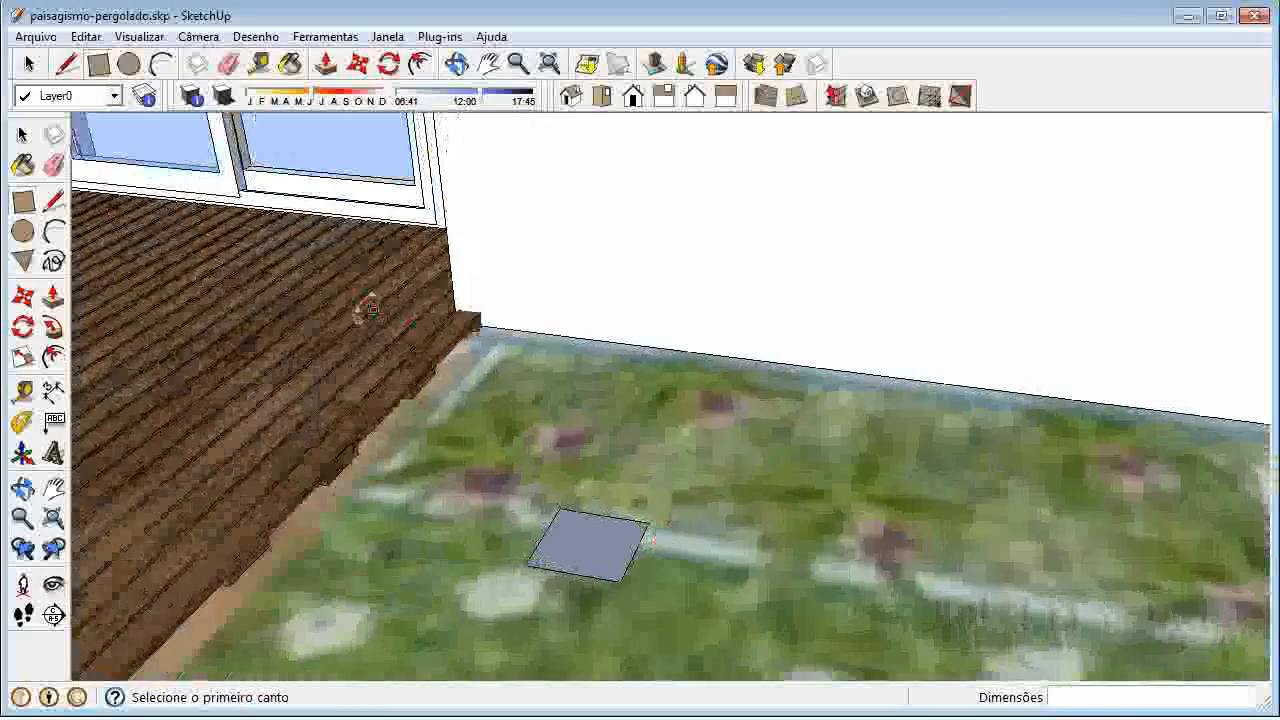
left_click(24, 135)
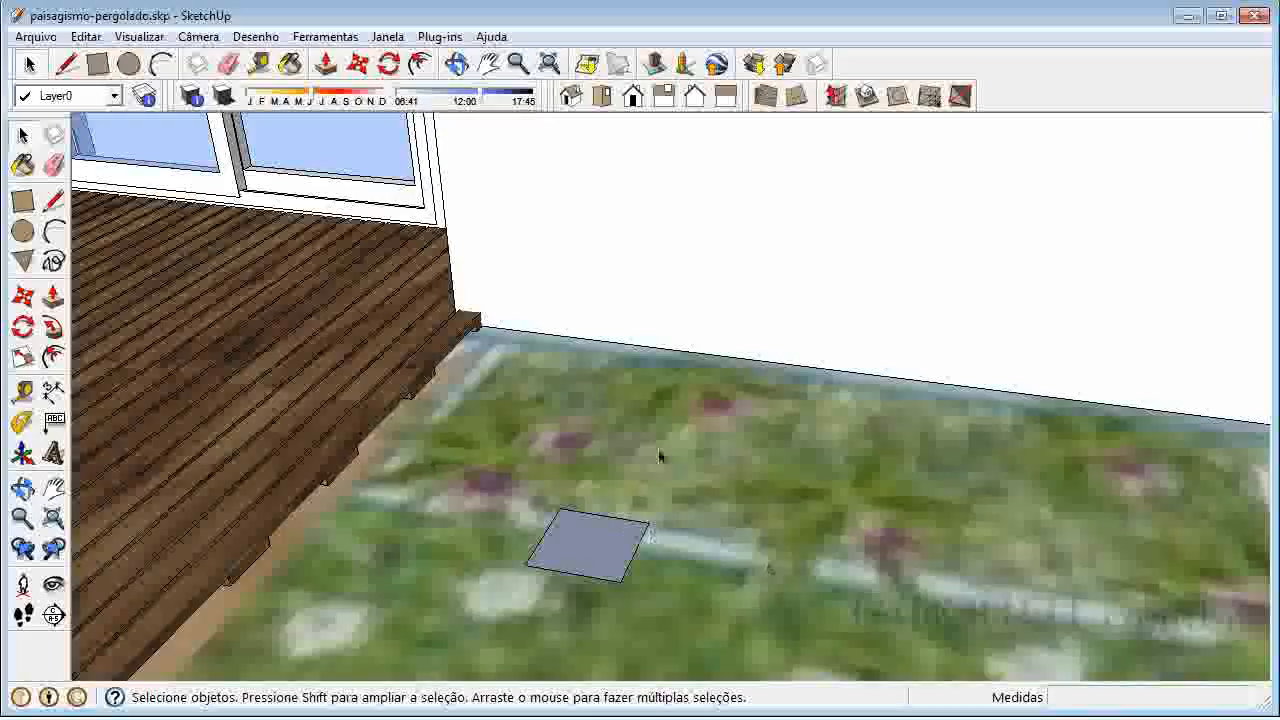
scroll(636, 493, "down", 3)
left_click(630, 497)
right_click(630, 487)
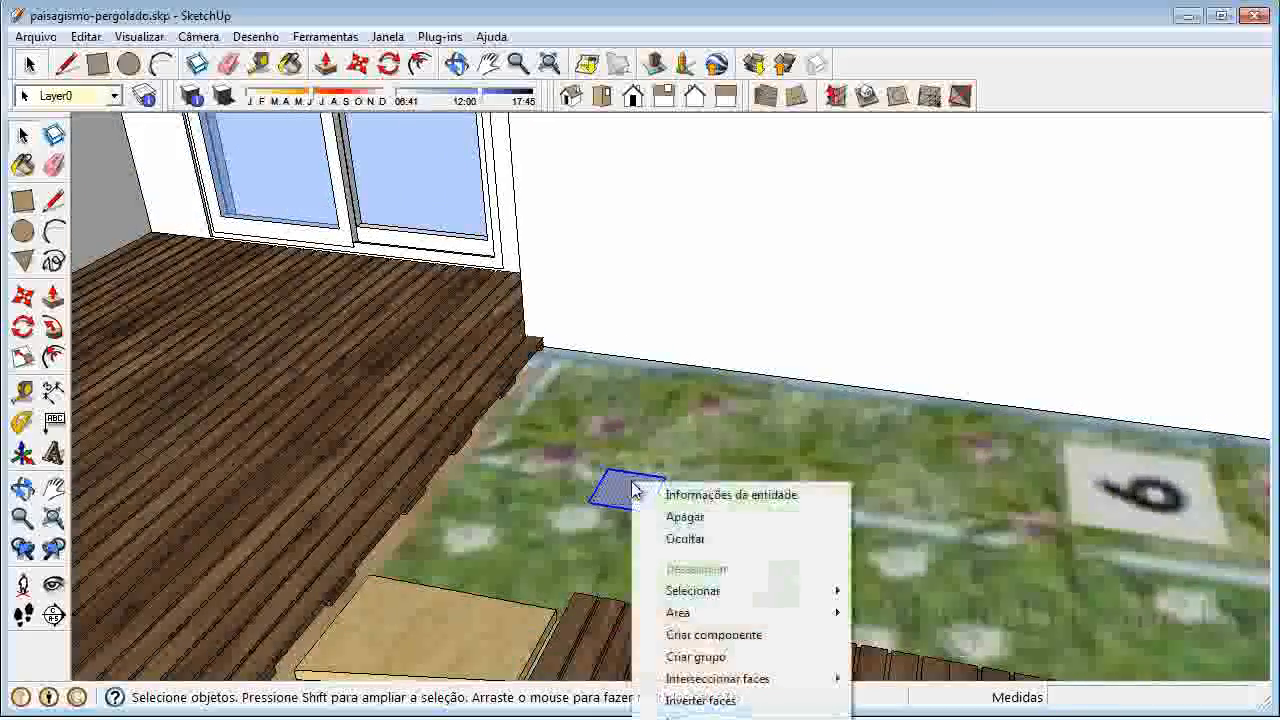
left_click(700, 657)
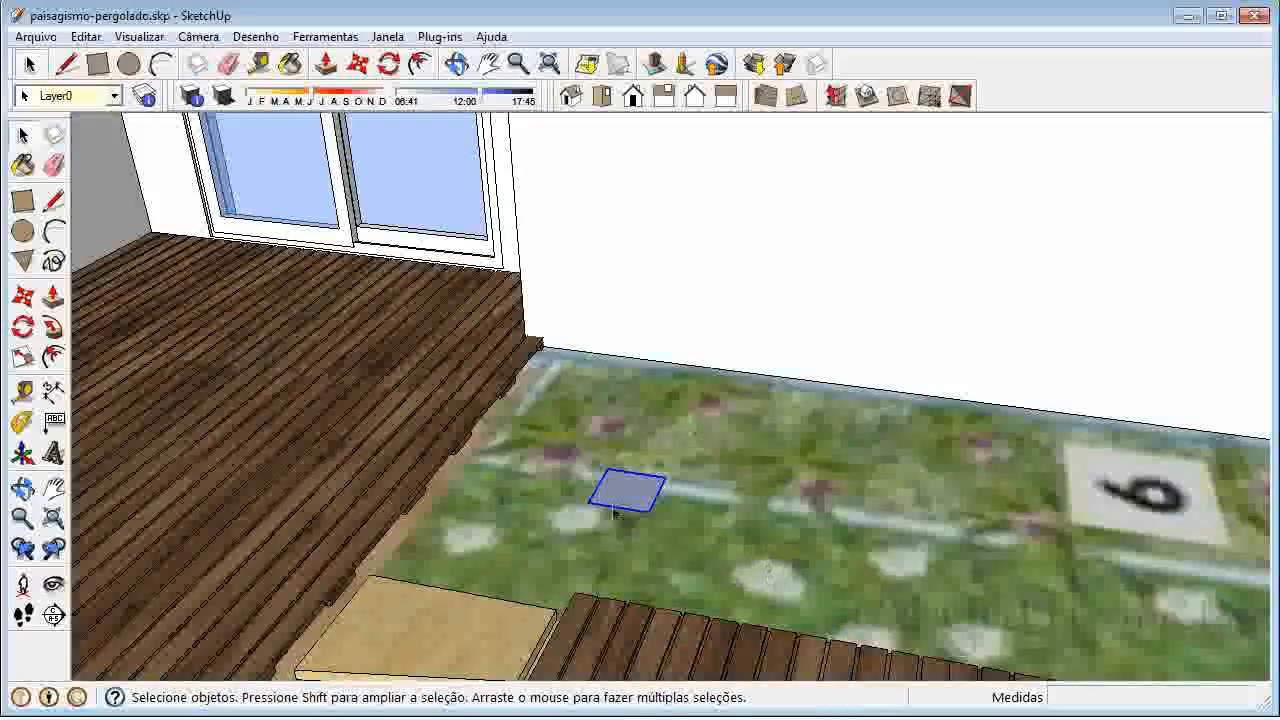
- Open the square's group and extrude its face upward by 2 m to form a post
scroll(707, 447, "down", 3)
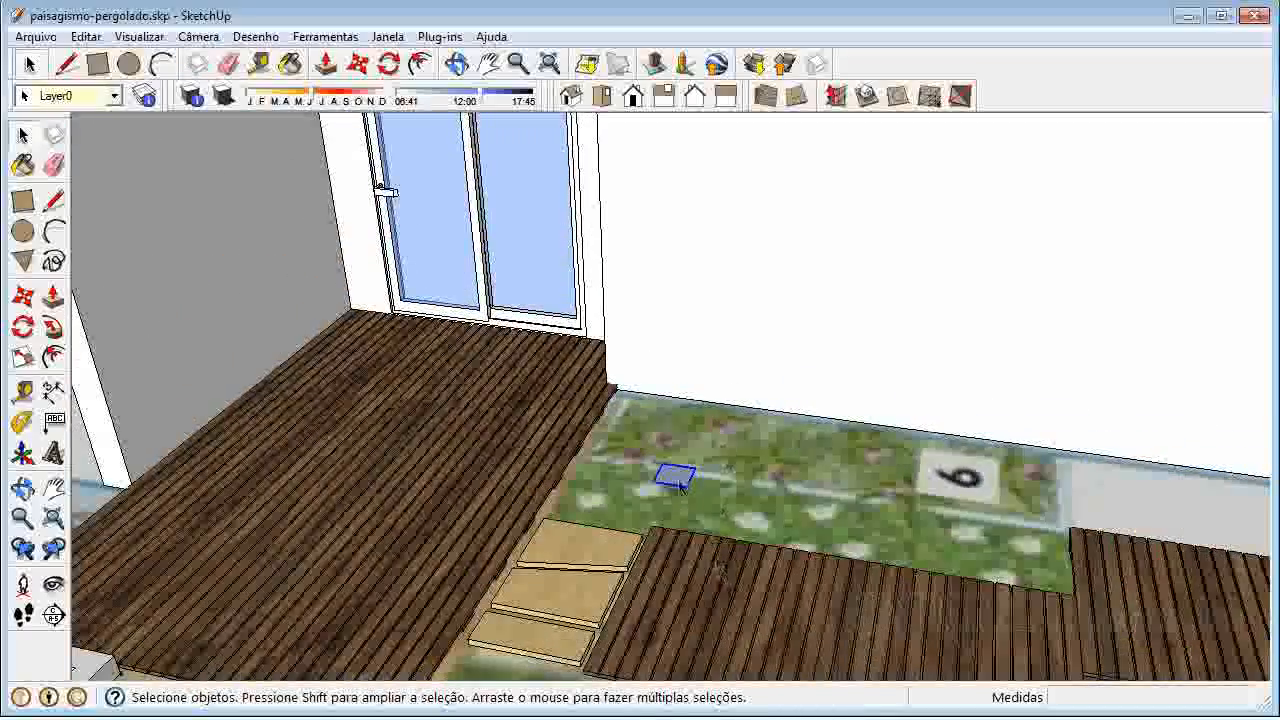
double_click(681, 486)
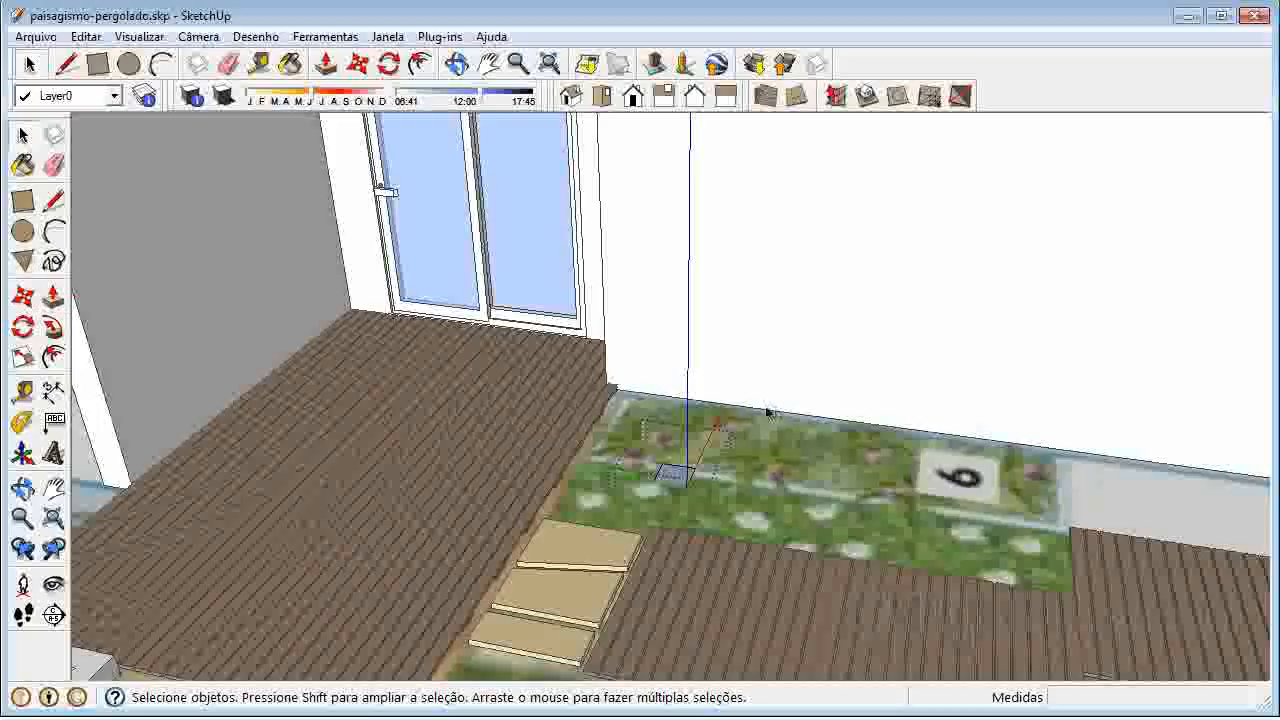
left_click(62, 293)
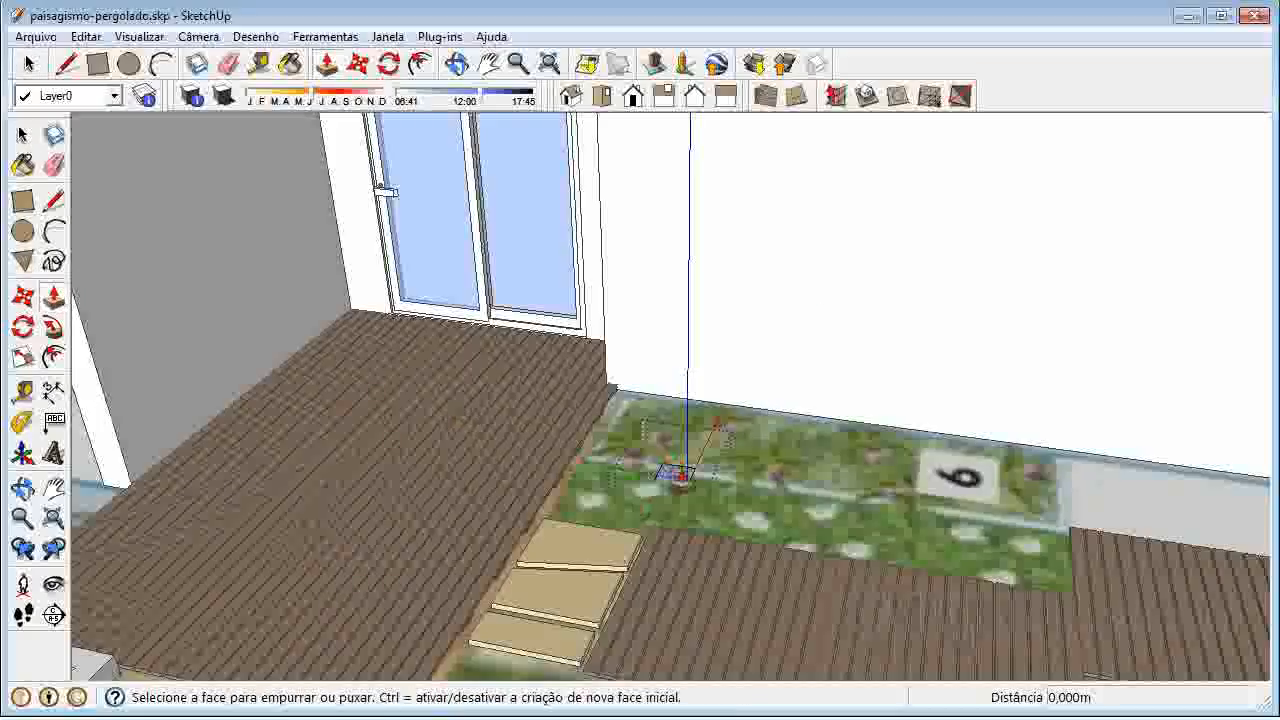
left_click_drag(674, 471, 679, 260)
scroll(673, 325, "down", 6)
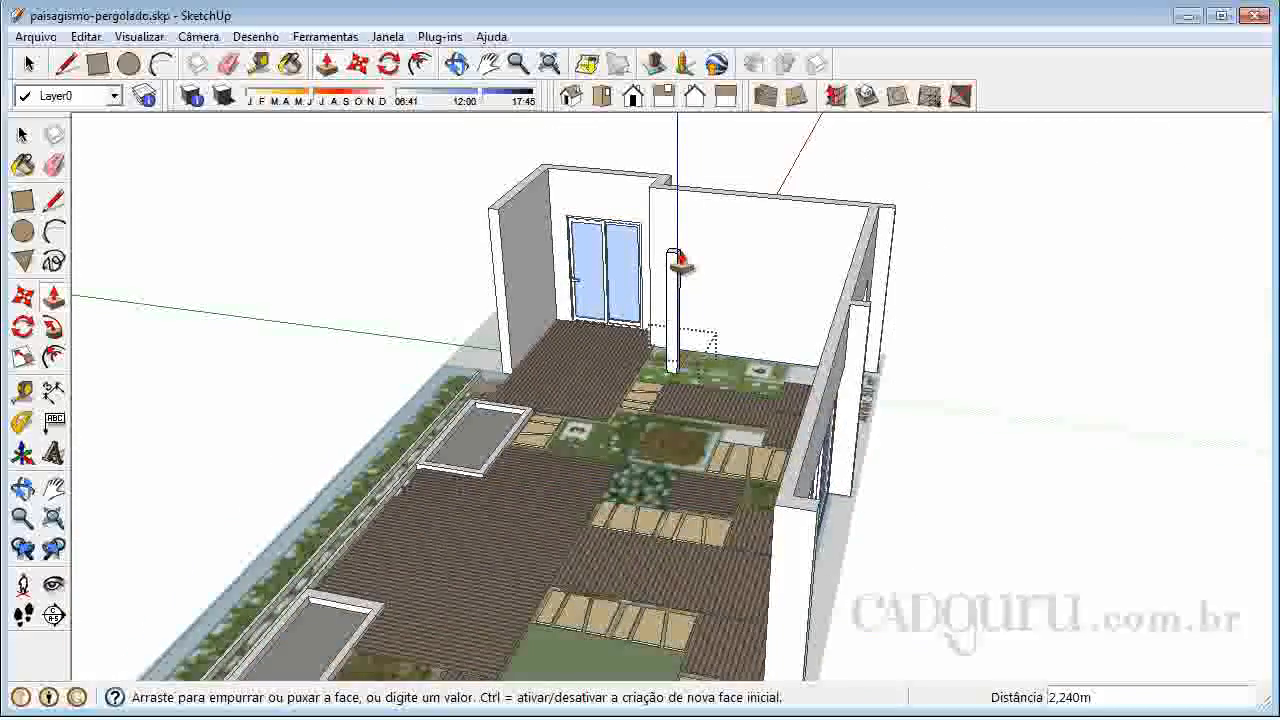
type("2")
key("Return")
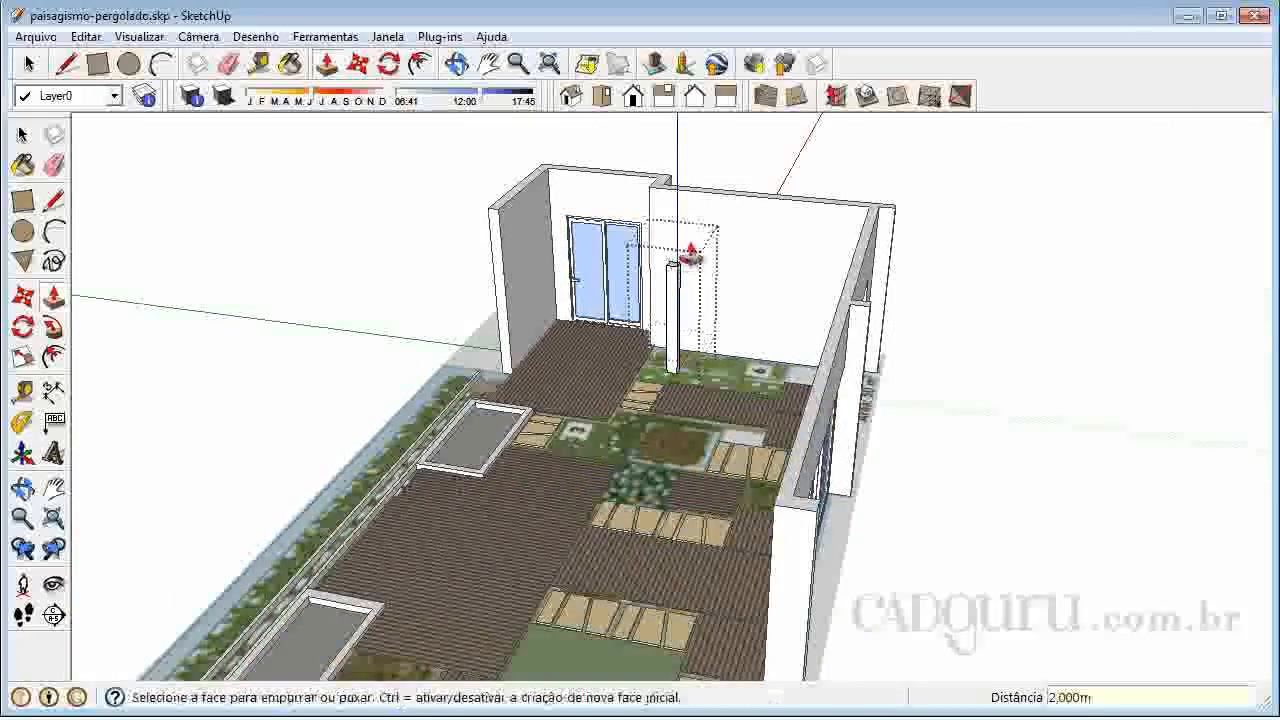
- Raise the post's top face by a further 0,8 m and close the group
scroll(679, 262, "up", 5)
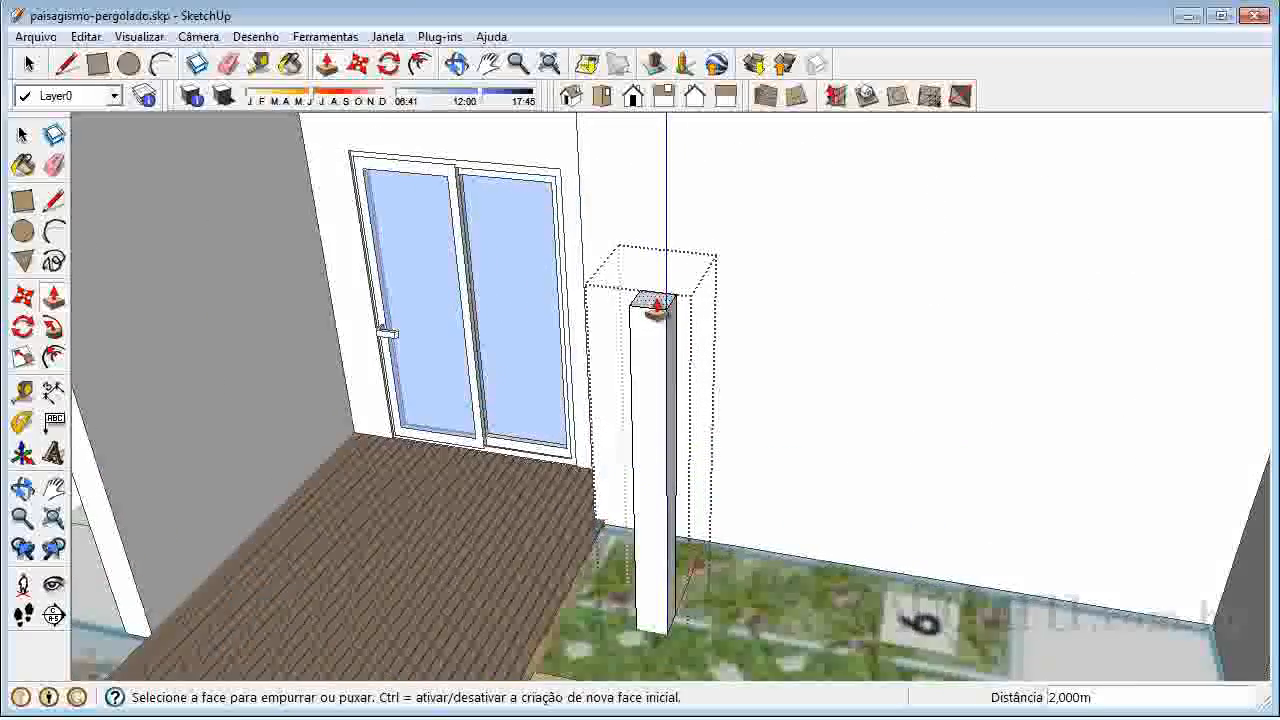
left_click_drag(656, 310, 656, 163)
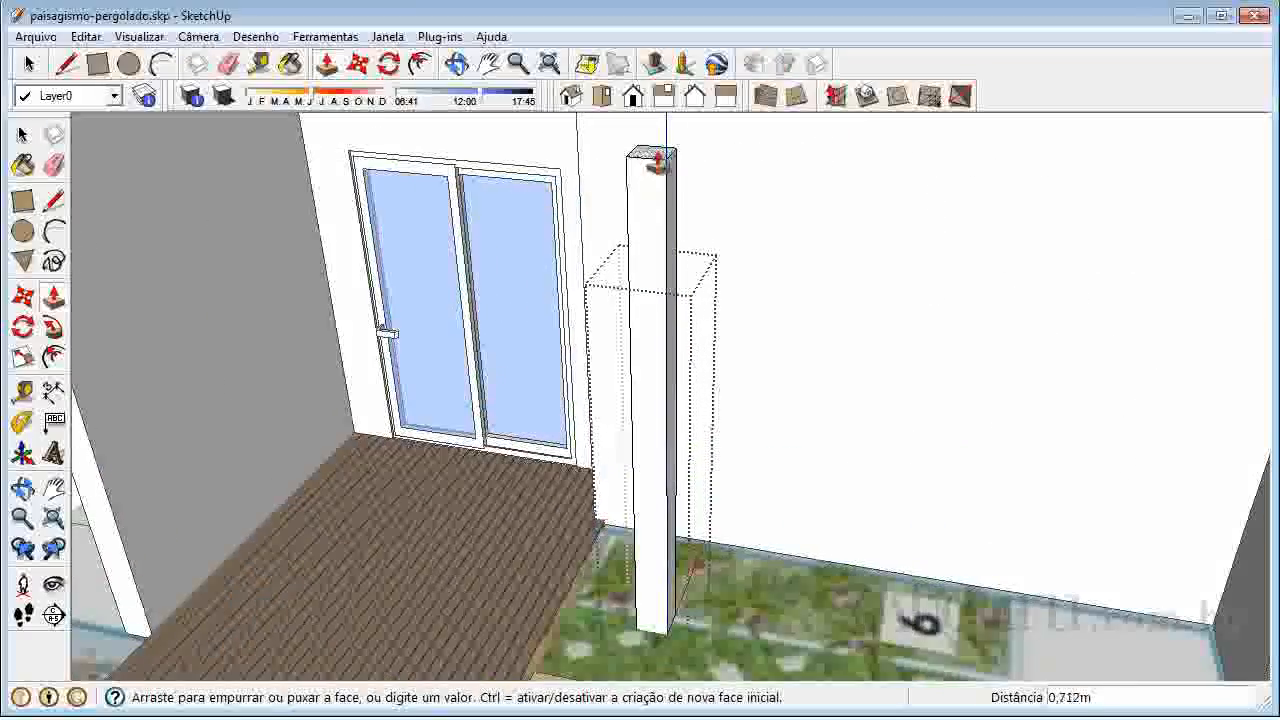
type("0,8")
key("Return")
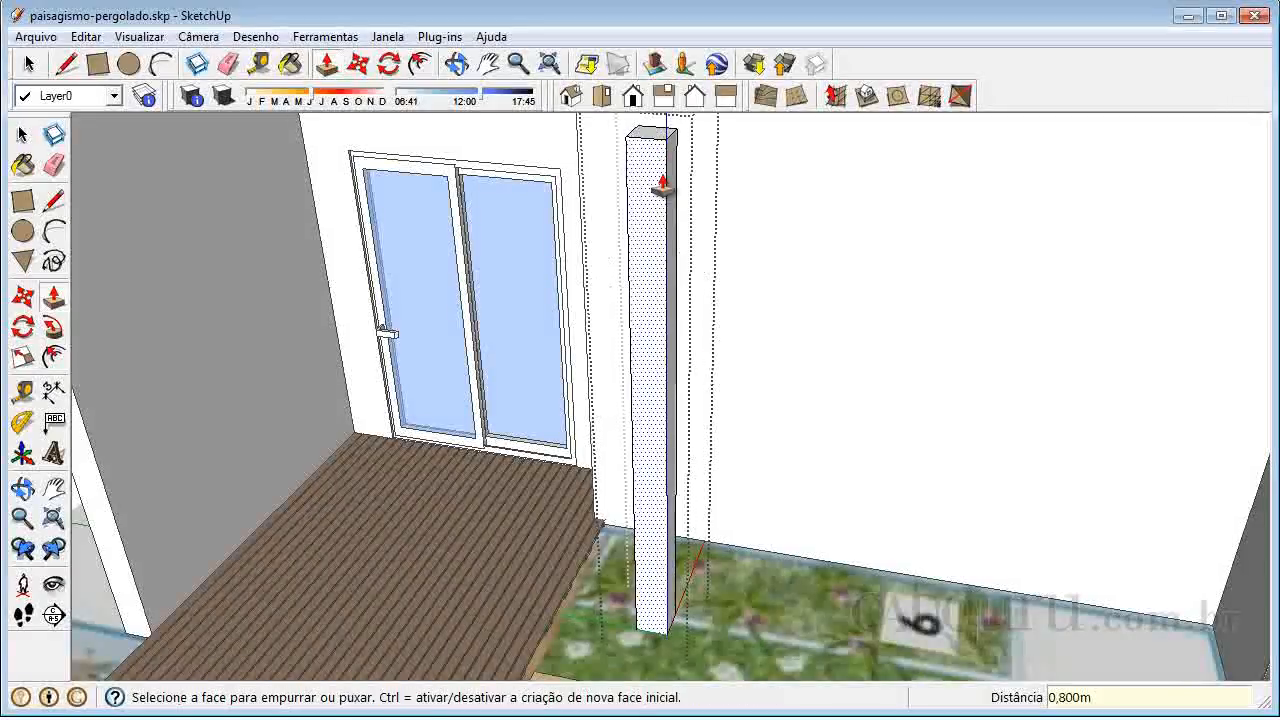
scroll(687, 318, "down", 3)
scroll(687, 318, "down", 1)
left_click(22, 135)
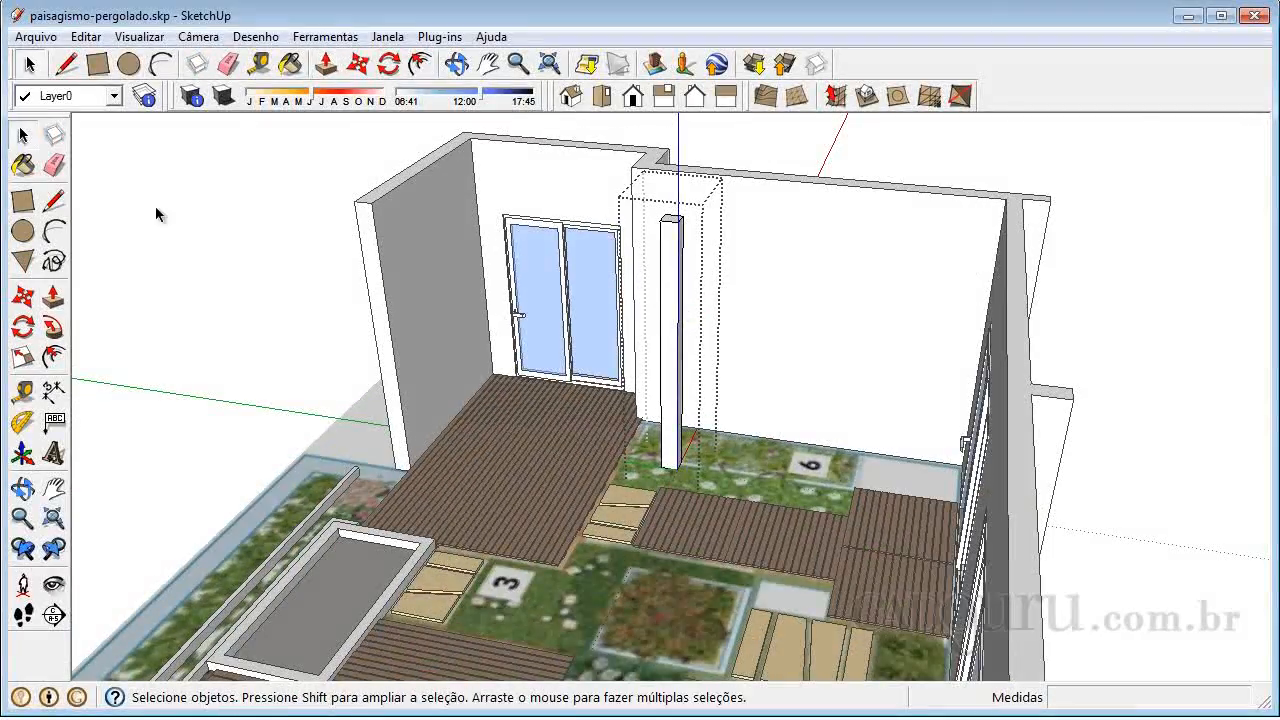
left_click(812, 305)
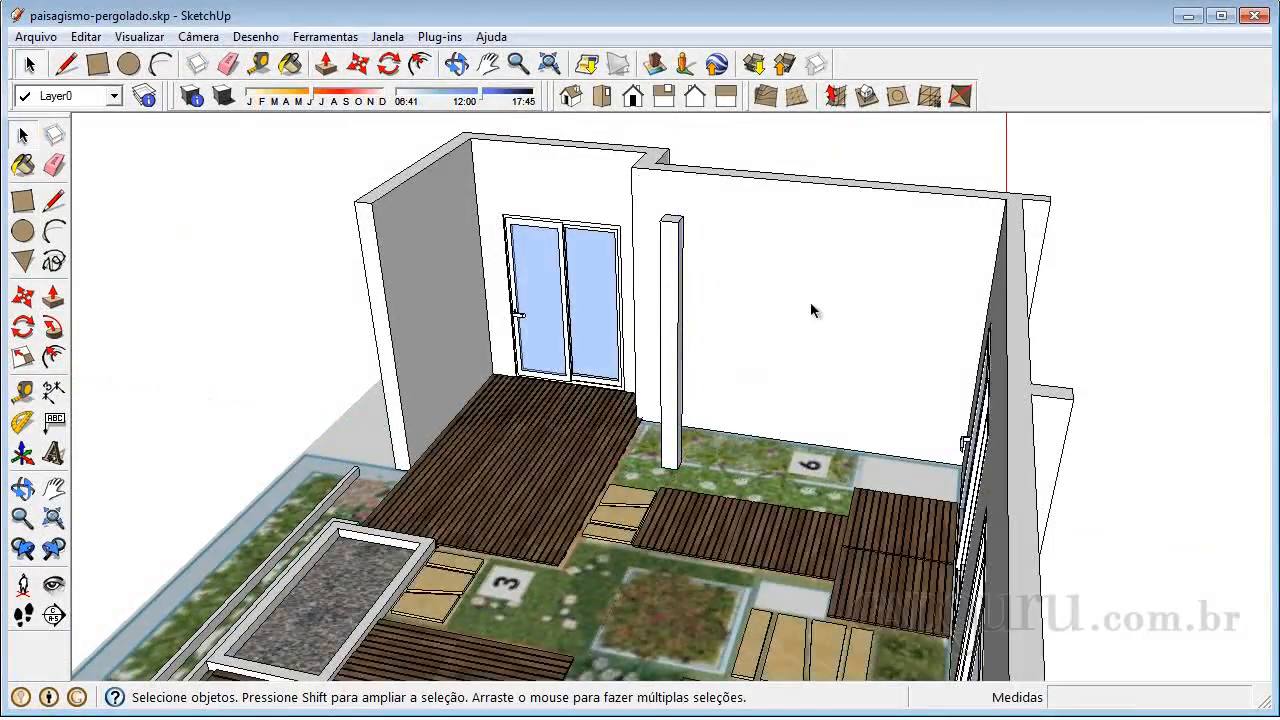
- Select the post and pick it up with Move by its bottom rear corner on the deck side
left_click(676, 432)
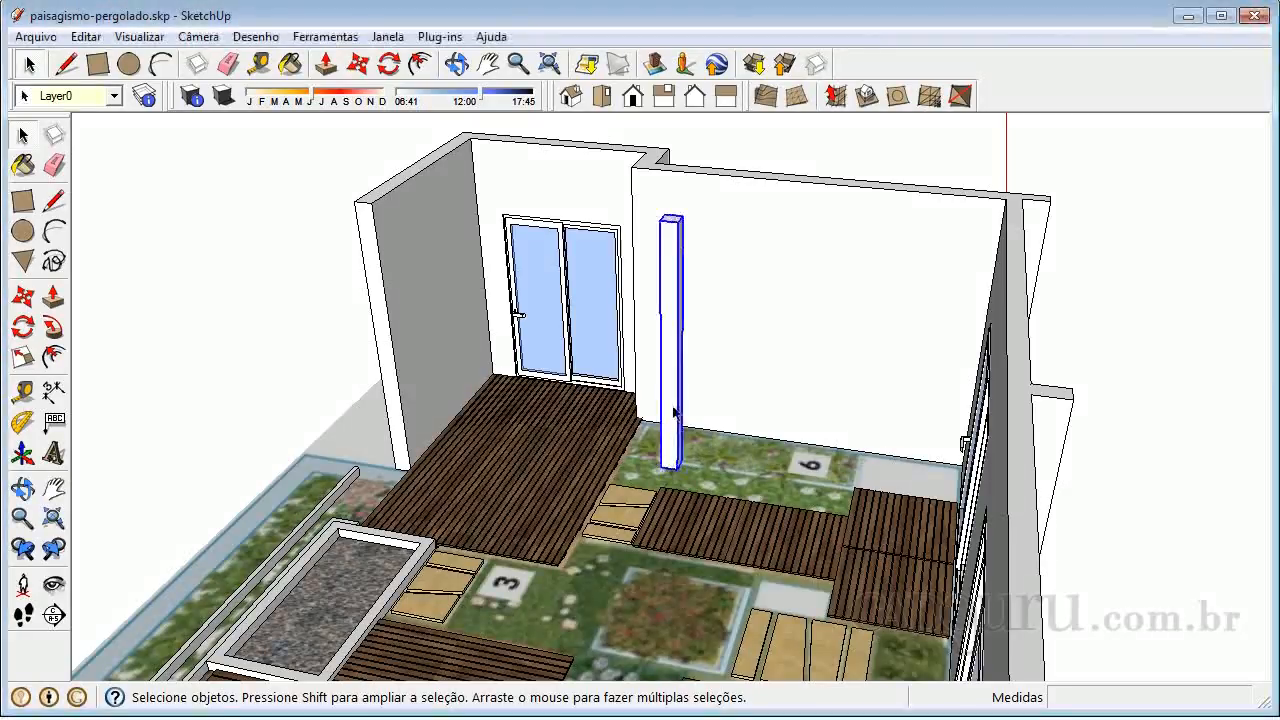
left_click(24, 298)
scroll(540, 366, "up", 5)
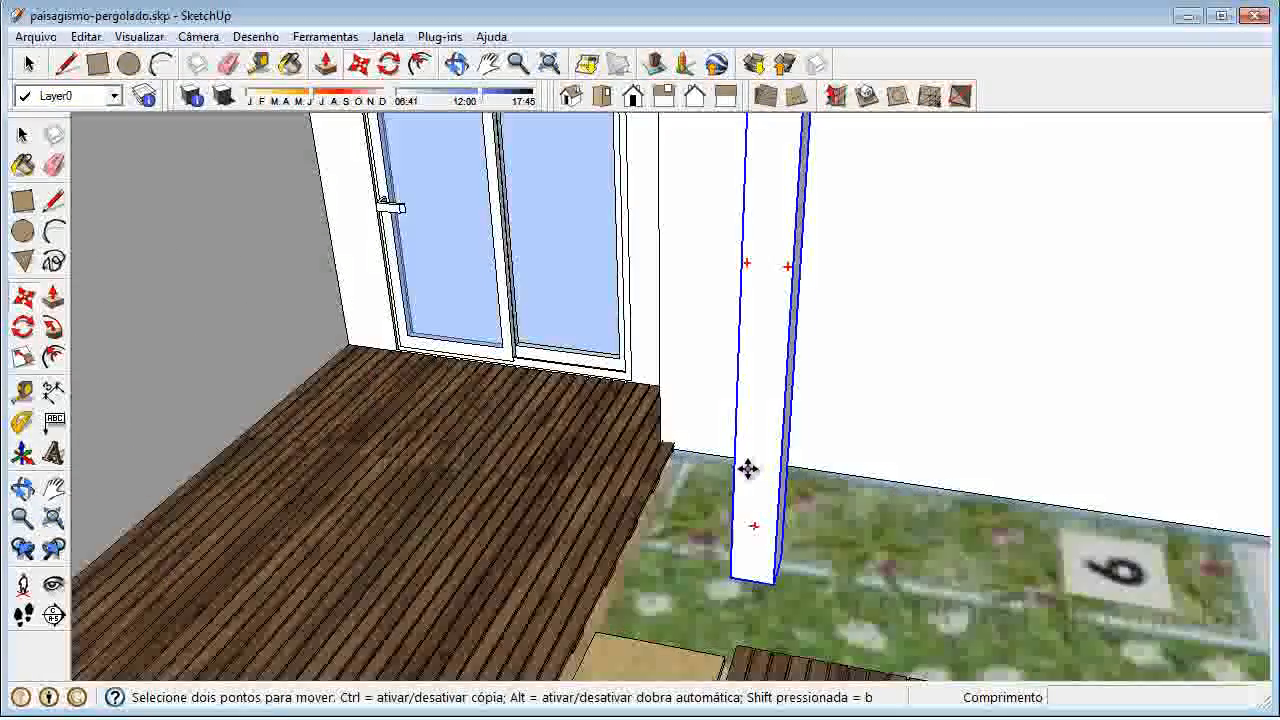
left_click(23, 488)
left_click_drag(514, 471, 895, 487)
key("m")
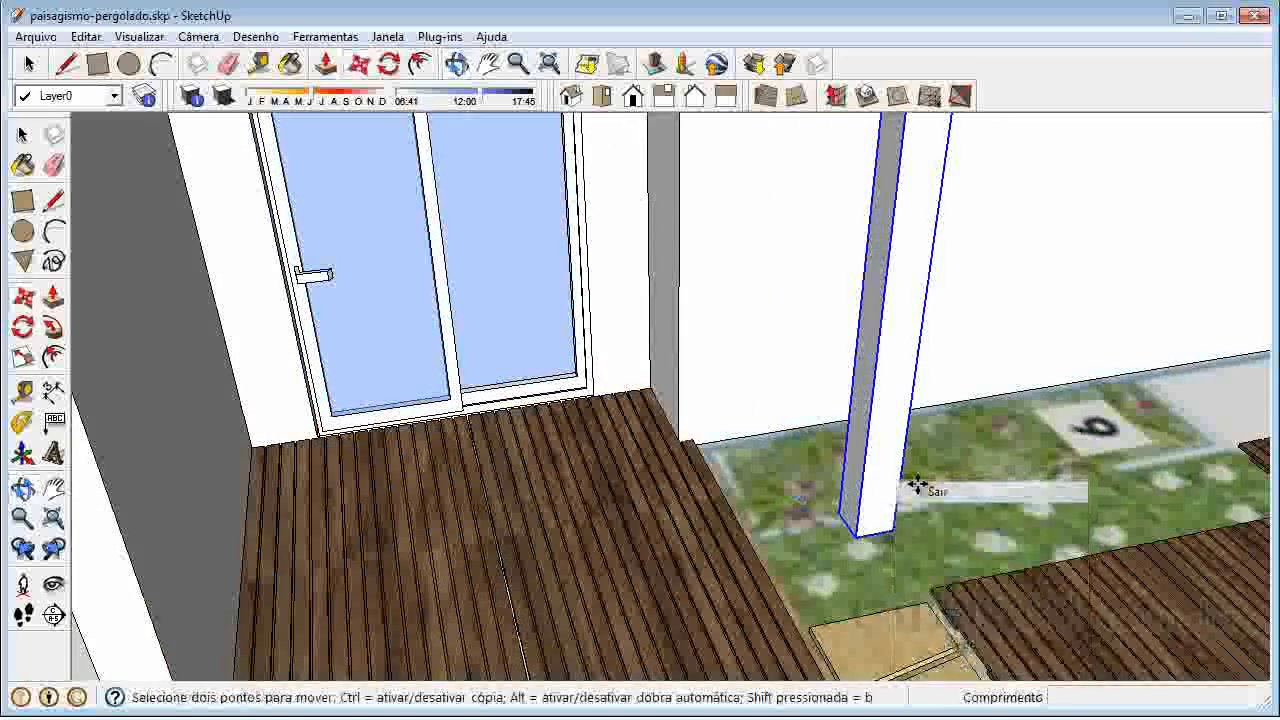
scroll(835, 515, "up", 3)
left_click(844, 516)
- Bring the post across to the deck's inner corner, between the side wall and the sliding door
scroll(937, 531, "down", 3)
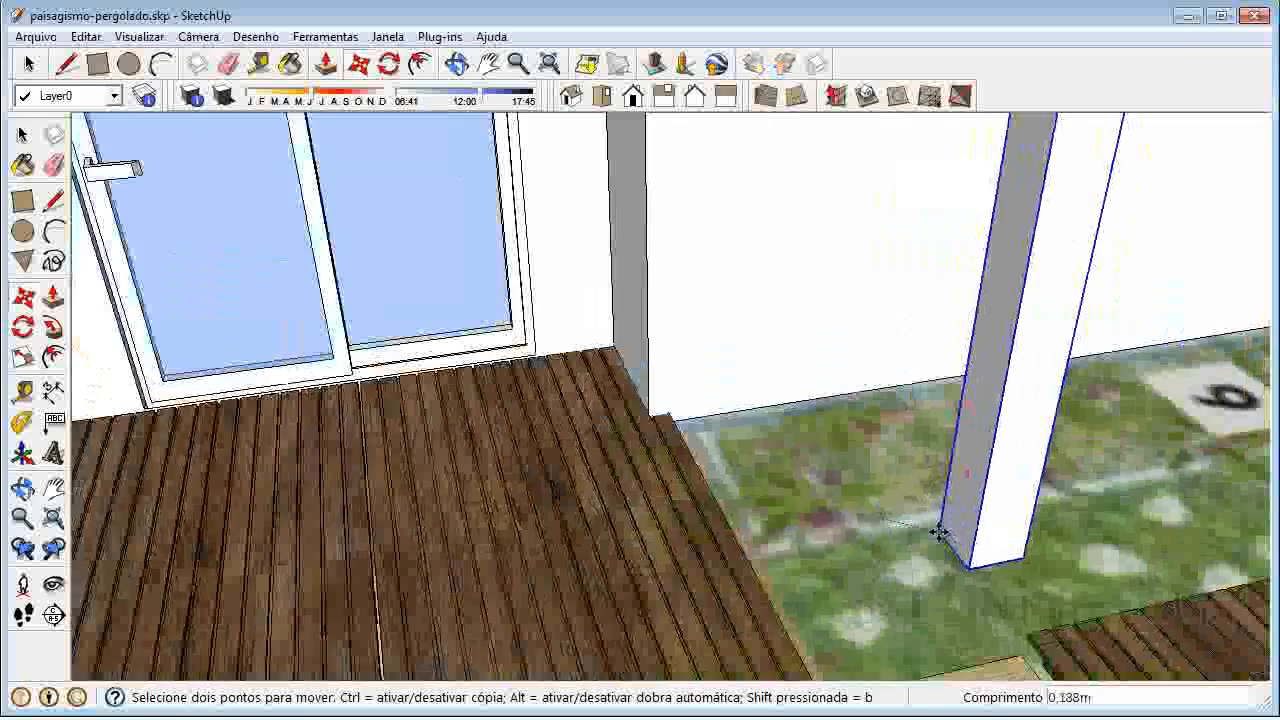
scroll(162, 427, "up", 1)
scroll(162, 427, "up", 4)
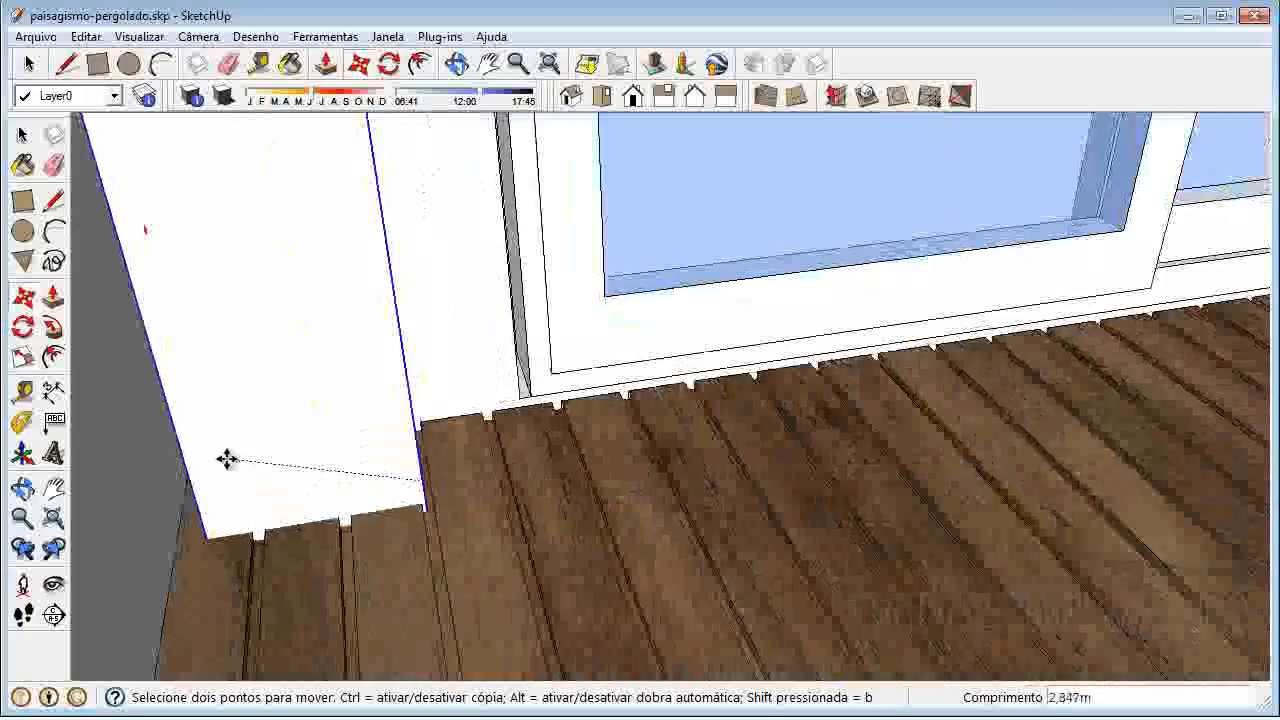
middle_click_drag(337, 465, 277, 316)
right_click(264, 353)
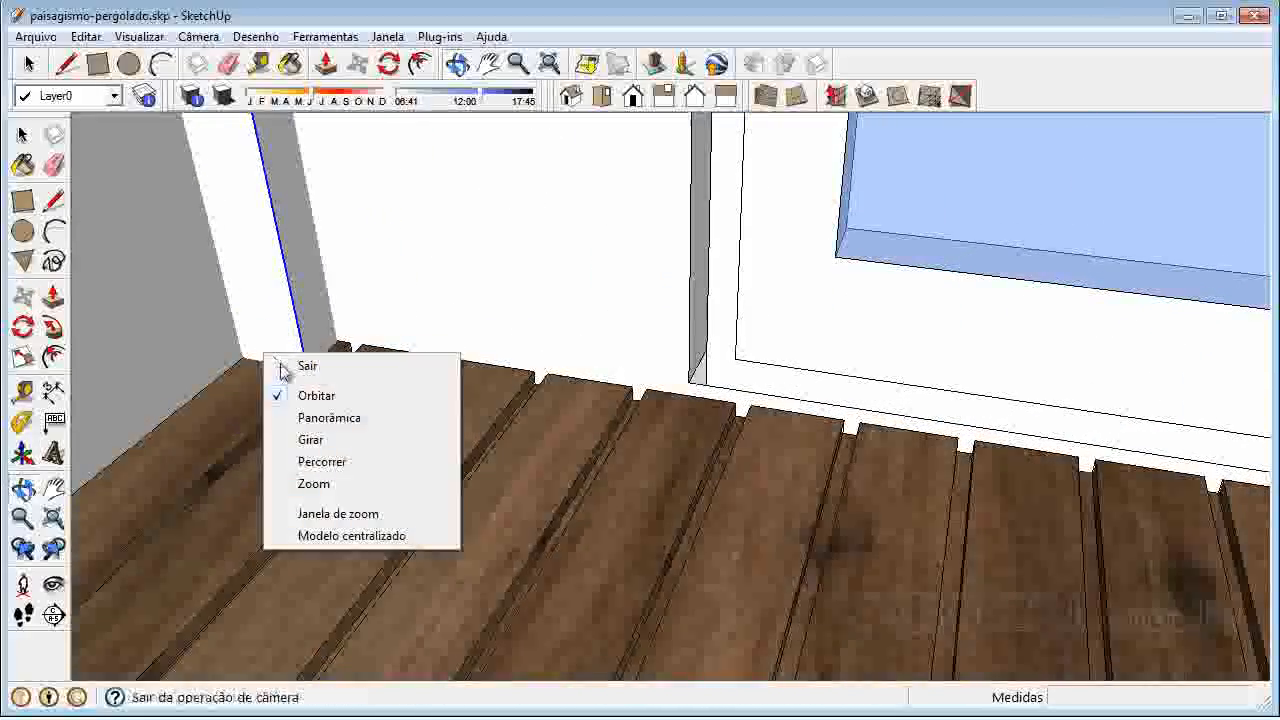
left_click(281, 368)
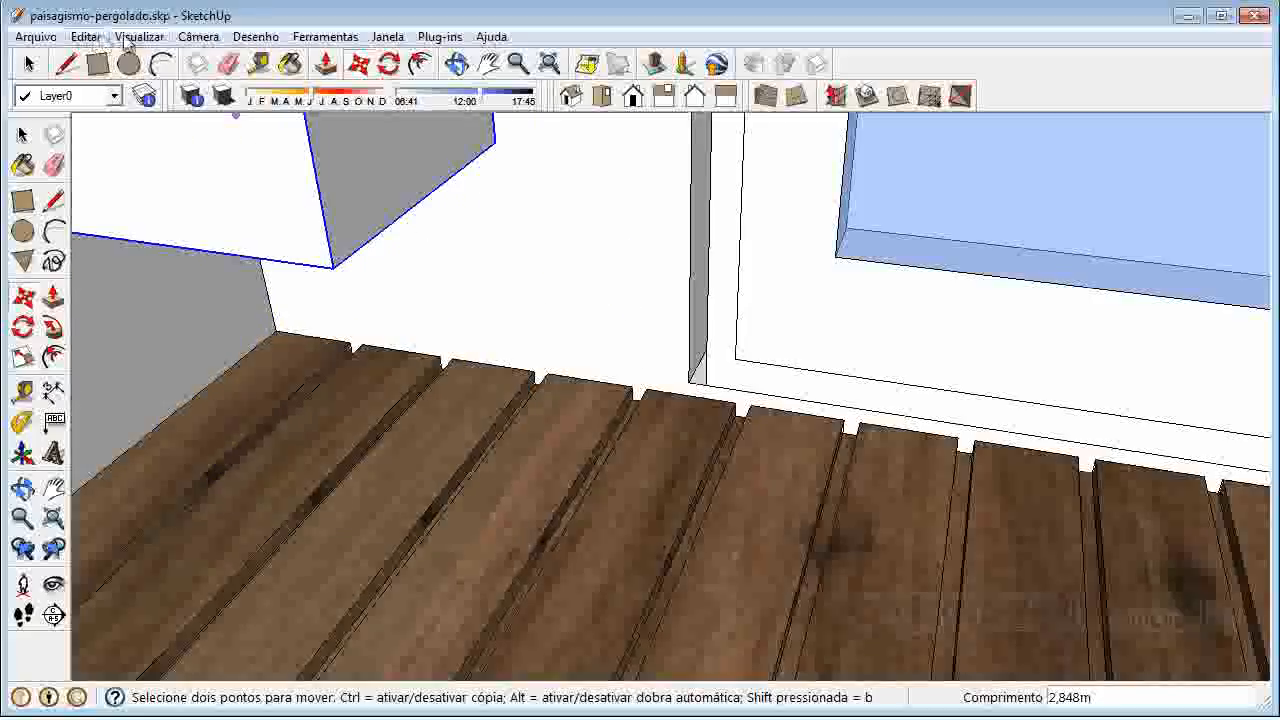
- Turn on the X-ray face style (Raios X) to see the deck corner through the post
left_click(137, 37)
mouse_move(237, 286)
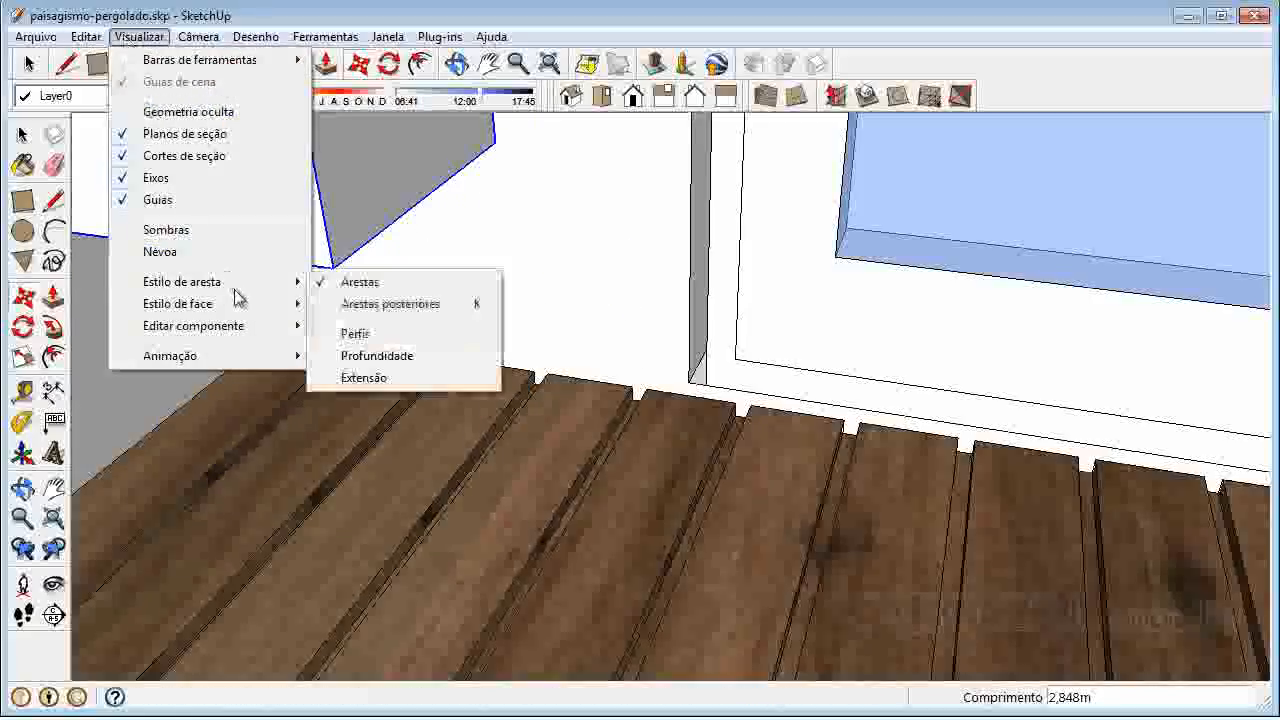
mouse_move(240, 308)
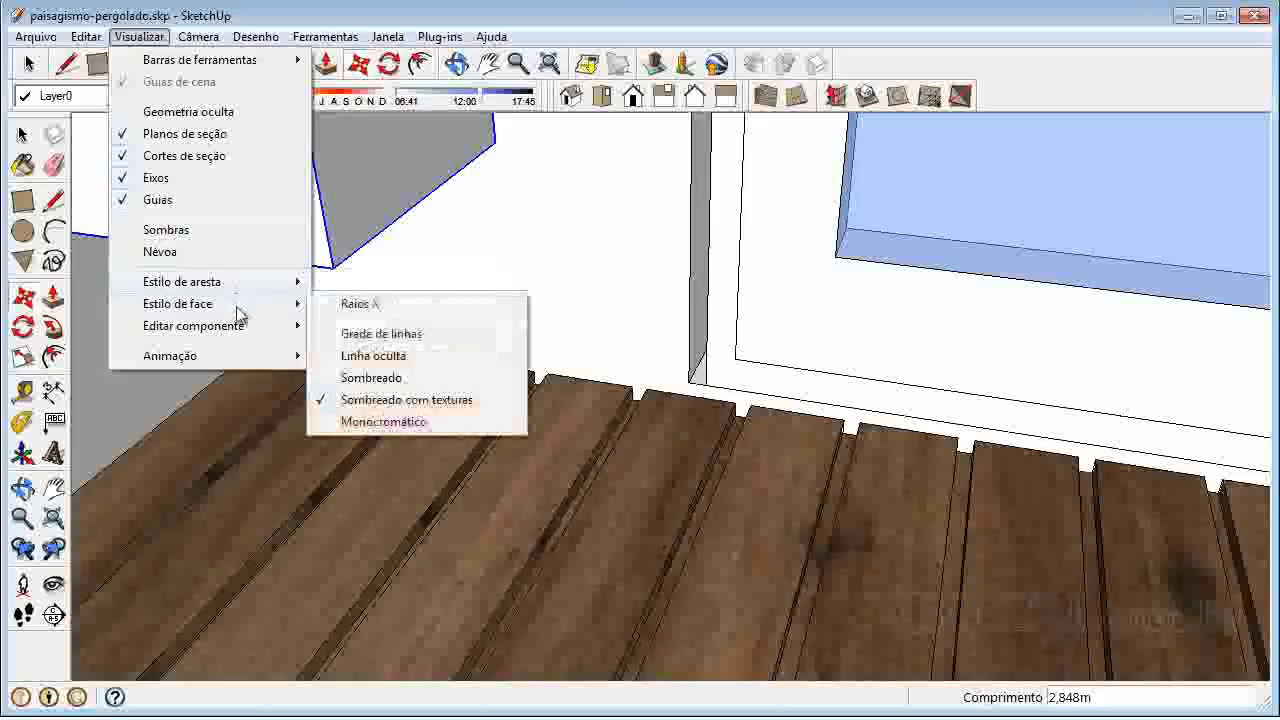
left_click(378, 306)
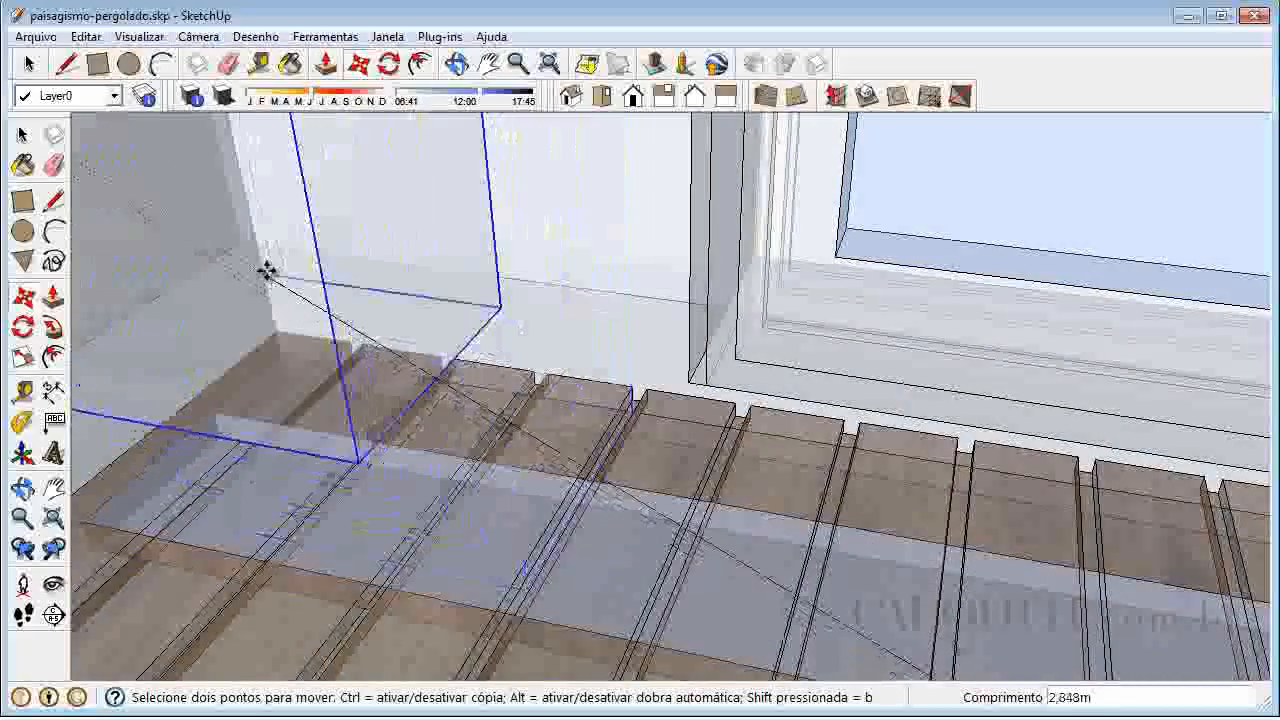
- Place the post by snapping its picked corner to the deck's inner corner endpoint where the walls meet
scroll(451, 314, "down", 1)
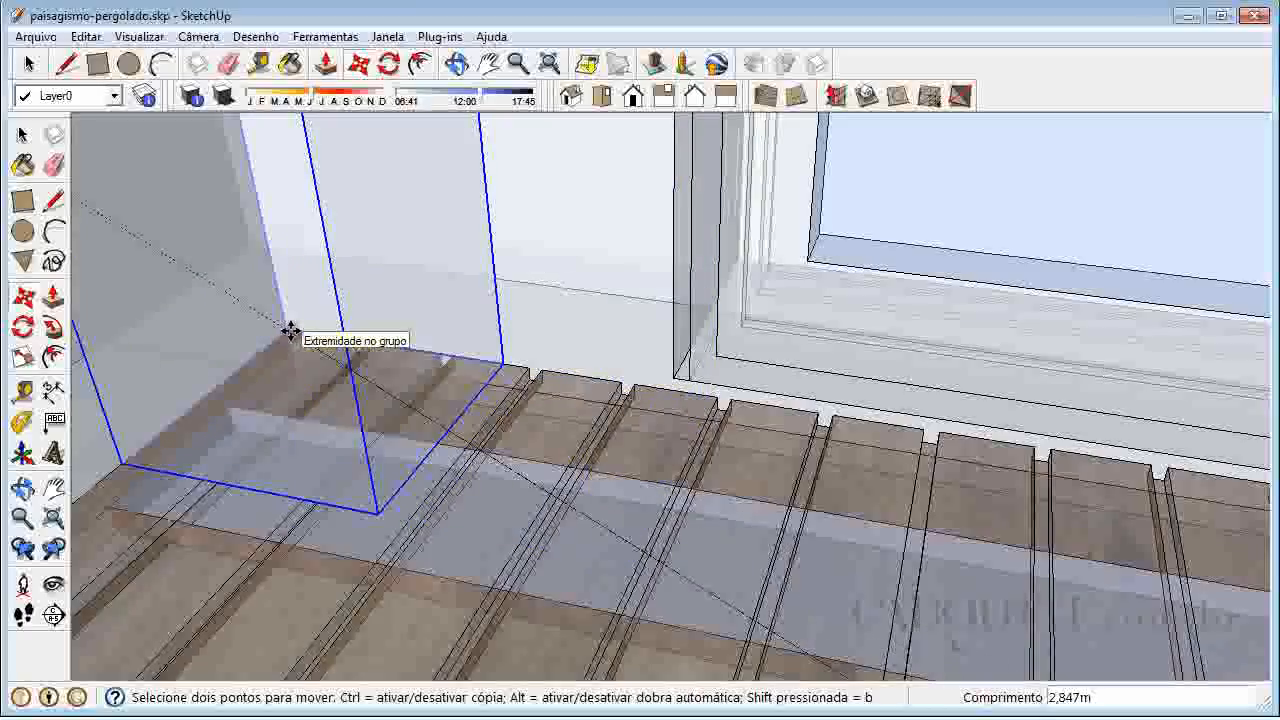
left_click(290, 331)
middle_click_drag(474, 371, 613, 627)
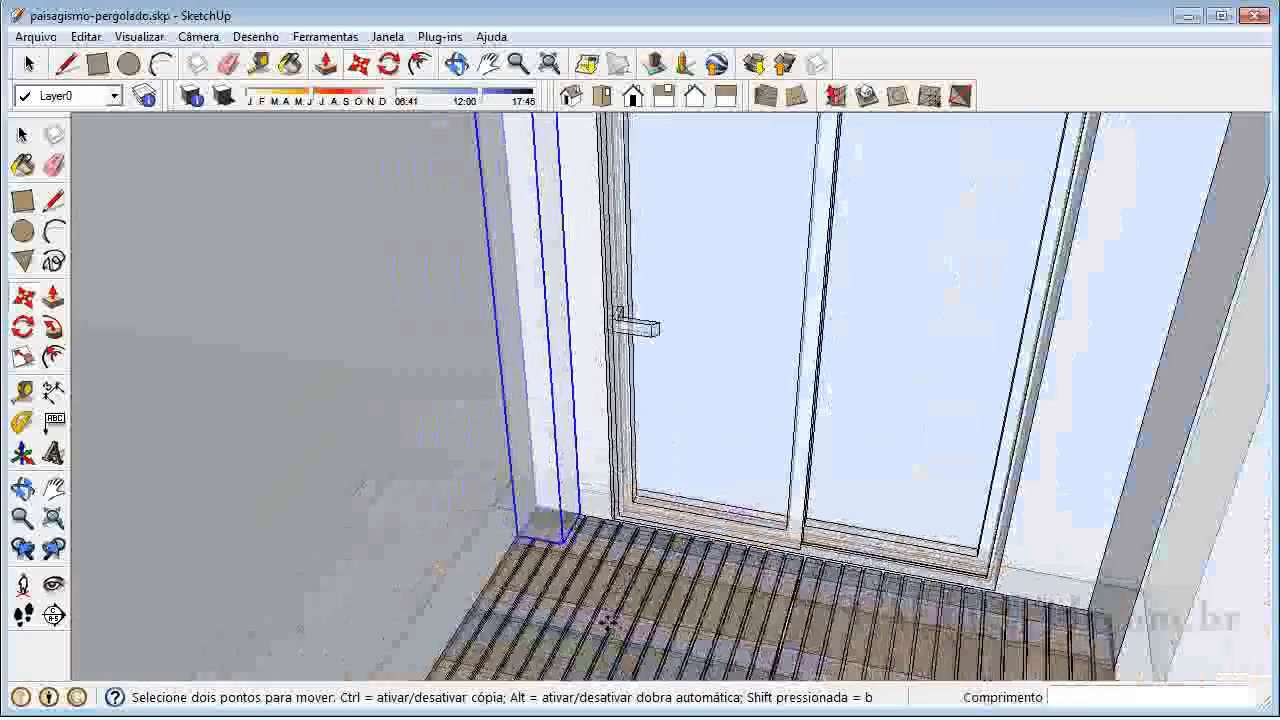
- Turn off the X-ray face style (Raios X) and deselect the post in the deck corner
scroll(613, 627, "down", 5)
left_click(121, 40)
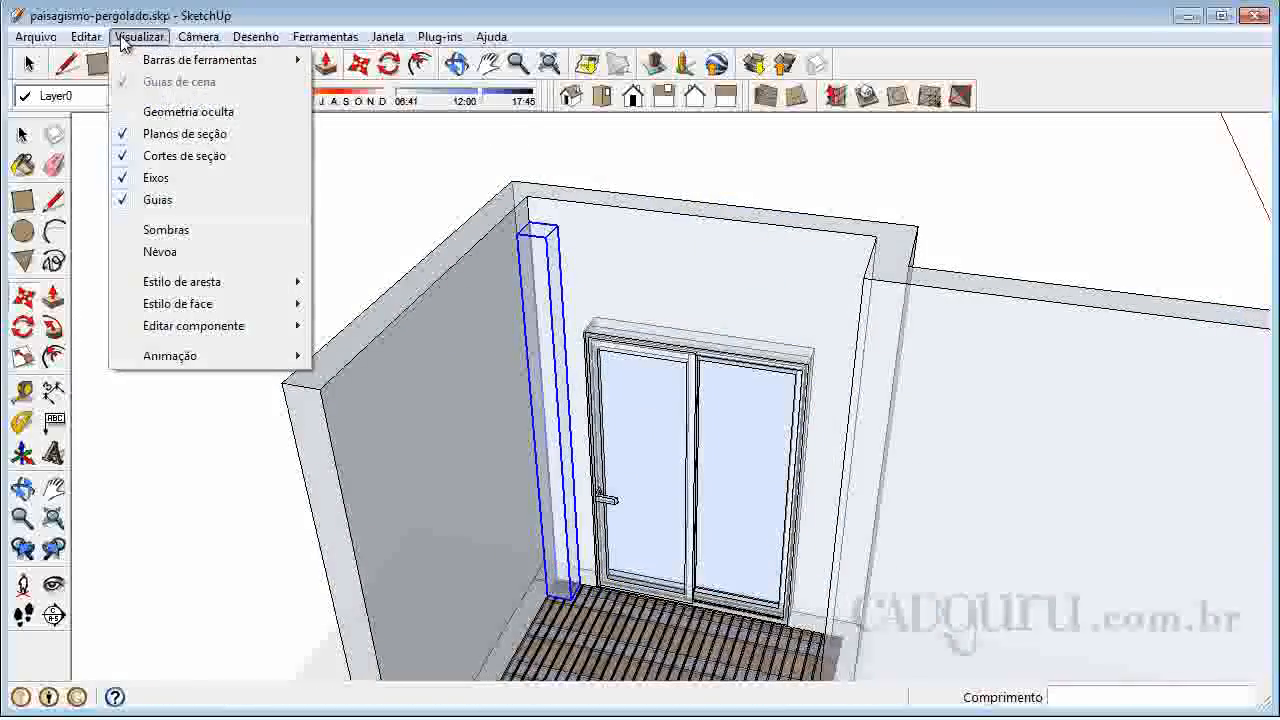
mouse_move(230, 306)
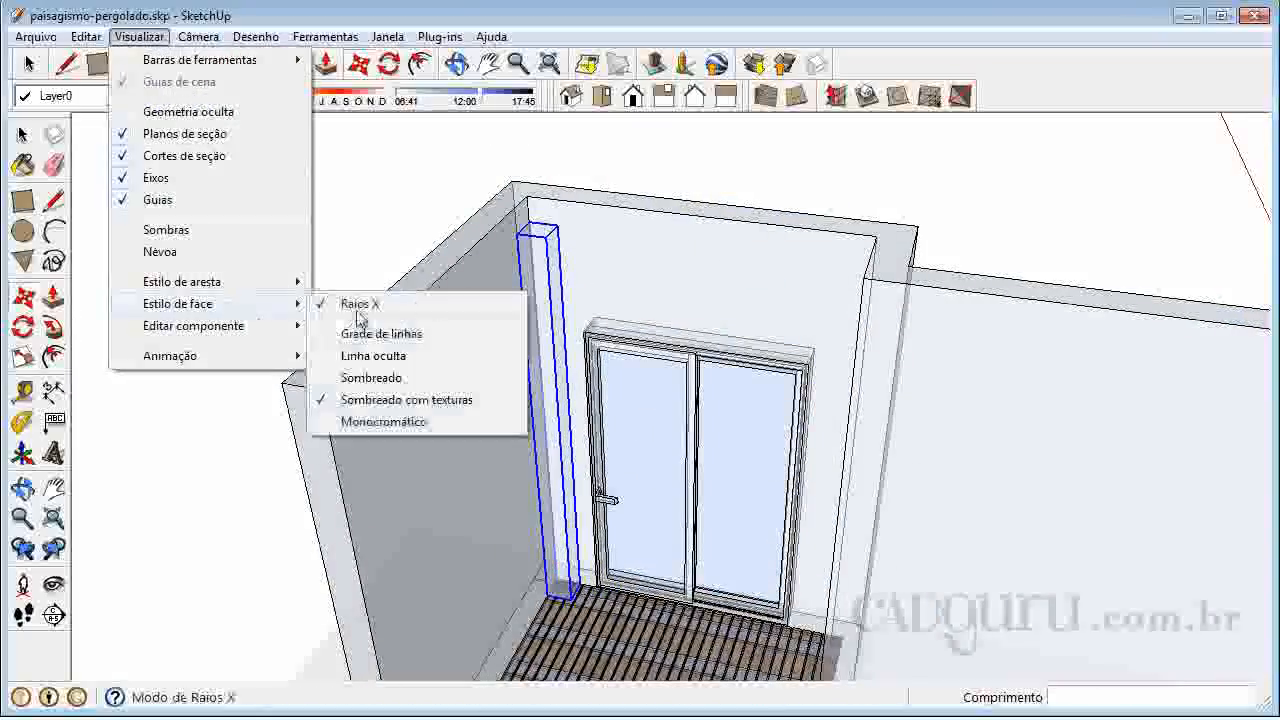
left_click(422, 314)
scroll(407, 222, "down", 1)
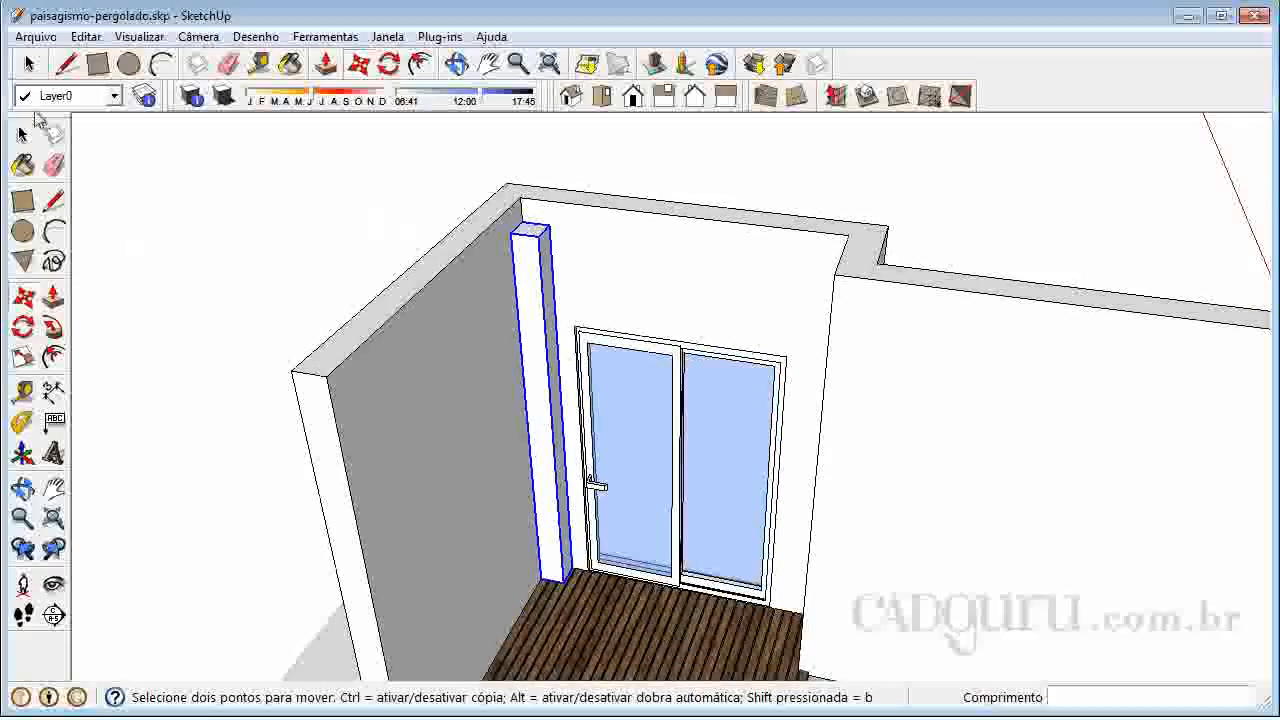
key("space")
left_click(294, 240)
scroll(259, 180, "down", 3)
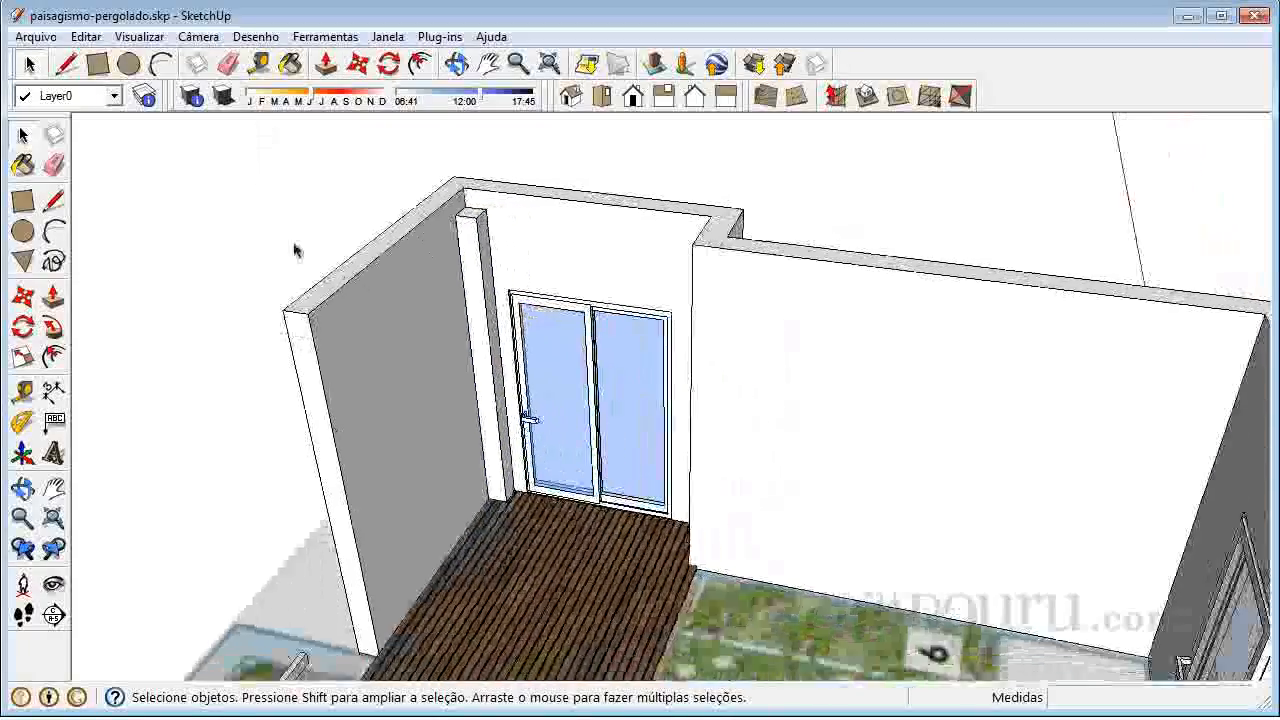
scroll(658, 555, "up", 3)
scroll(660, 560, "down", 3)
scroll(660, 568, "up", 1)
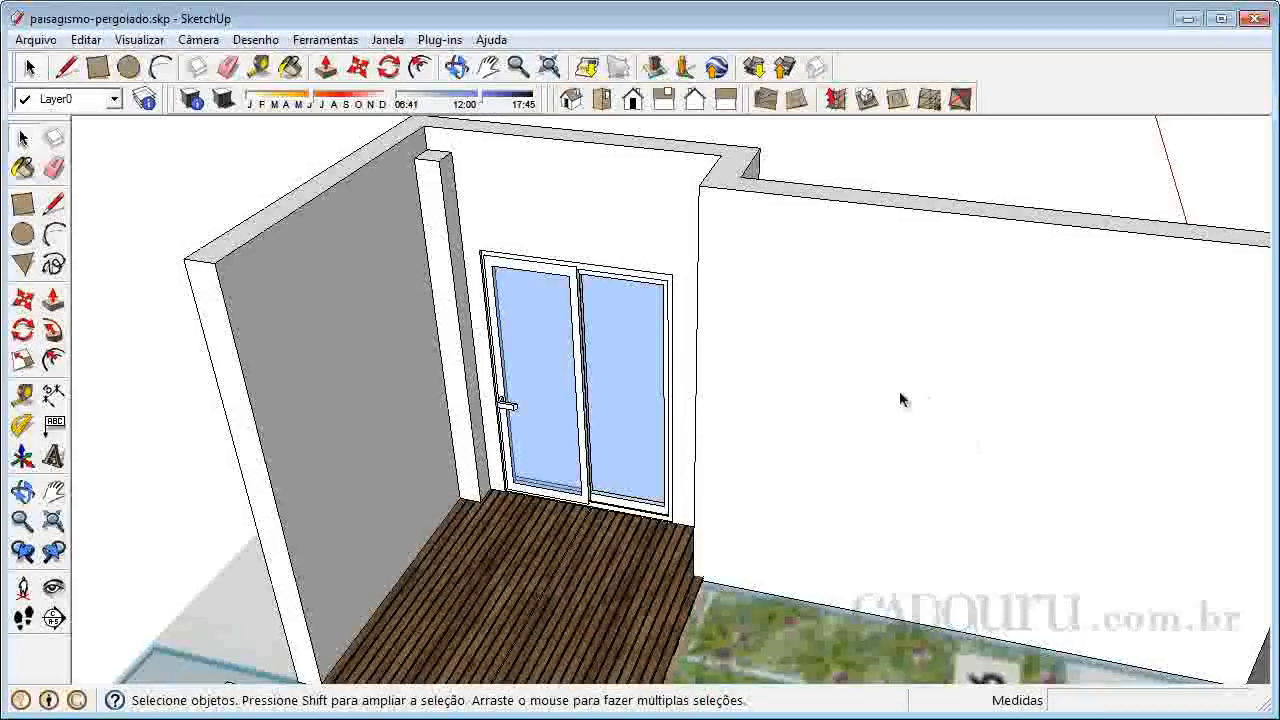
- Paint the corner post with the Madeira_compensado_com_nós material from the Madeiras library and deselect it
left_click(449, 233)
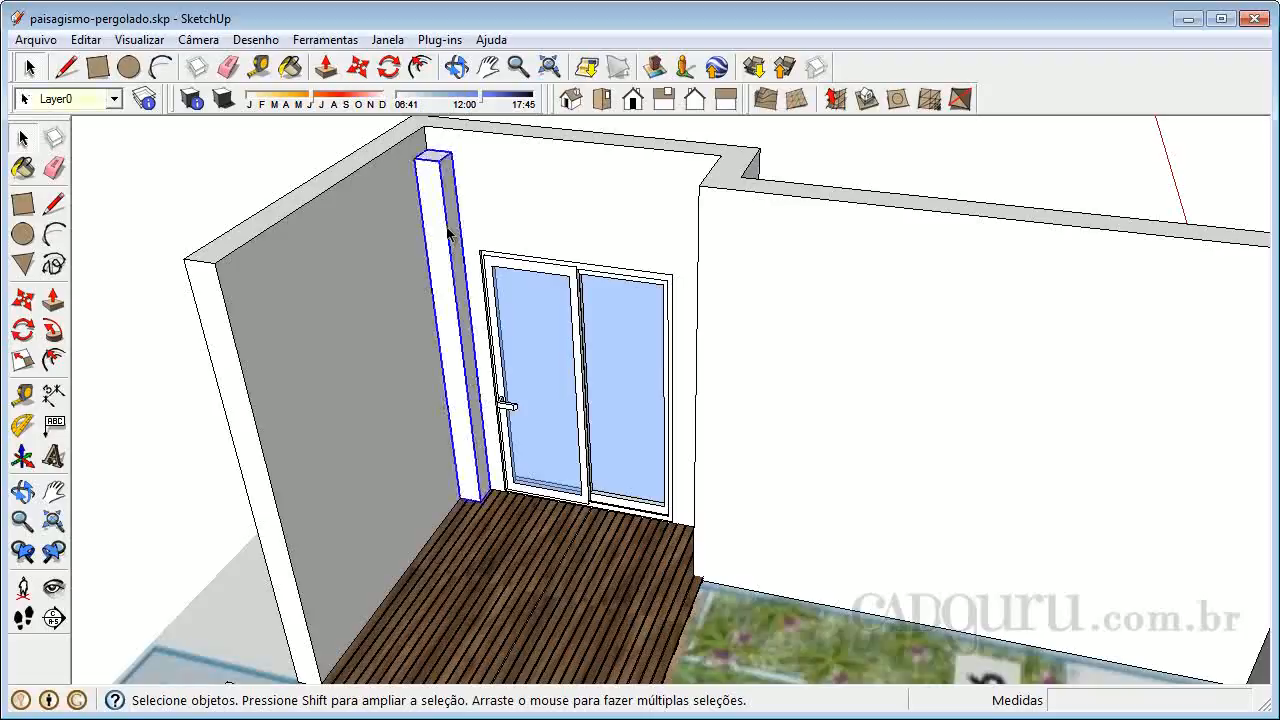
left_click(23, 168)
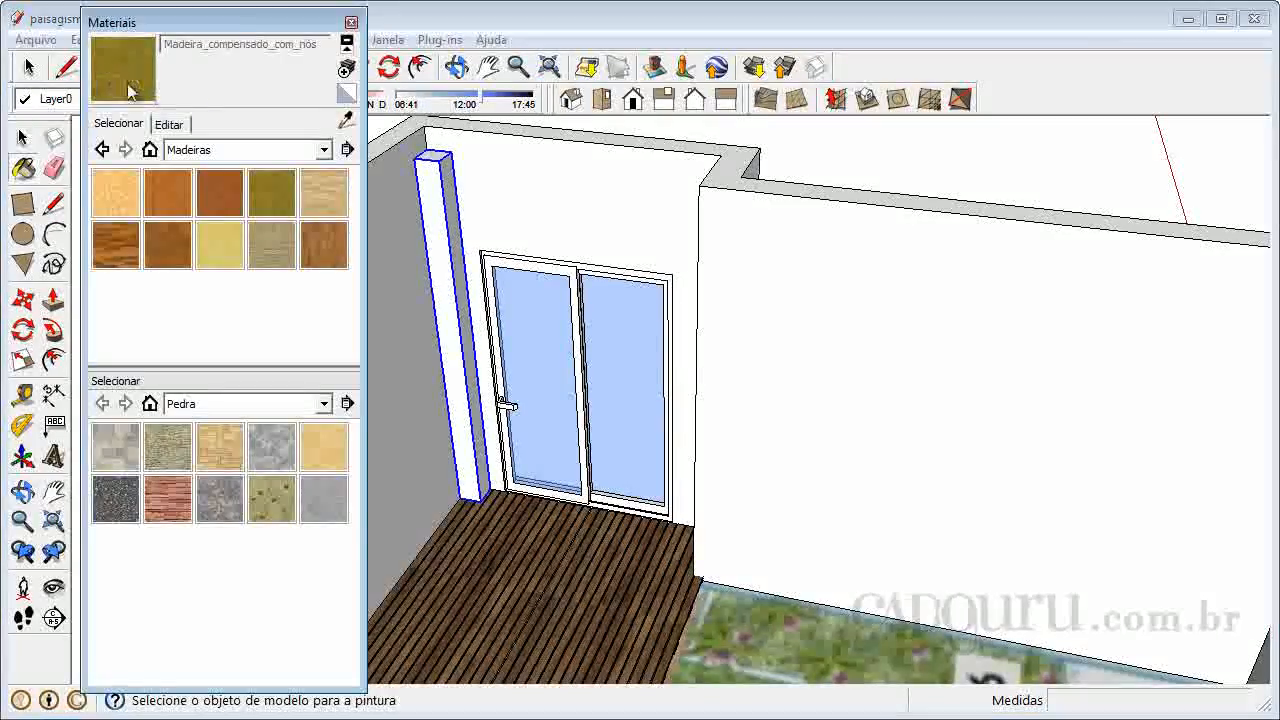
left_click(240, 150)
left_click(240, 150)
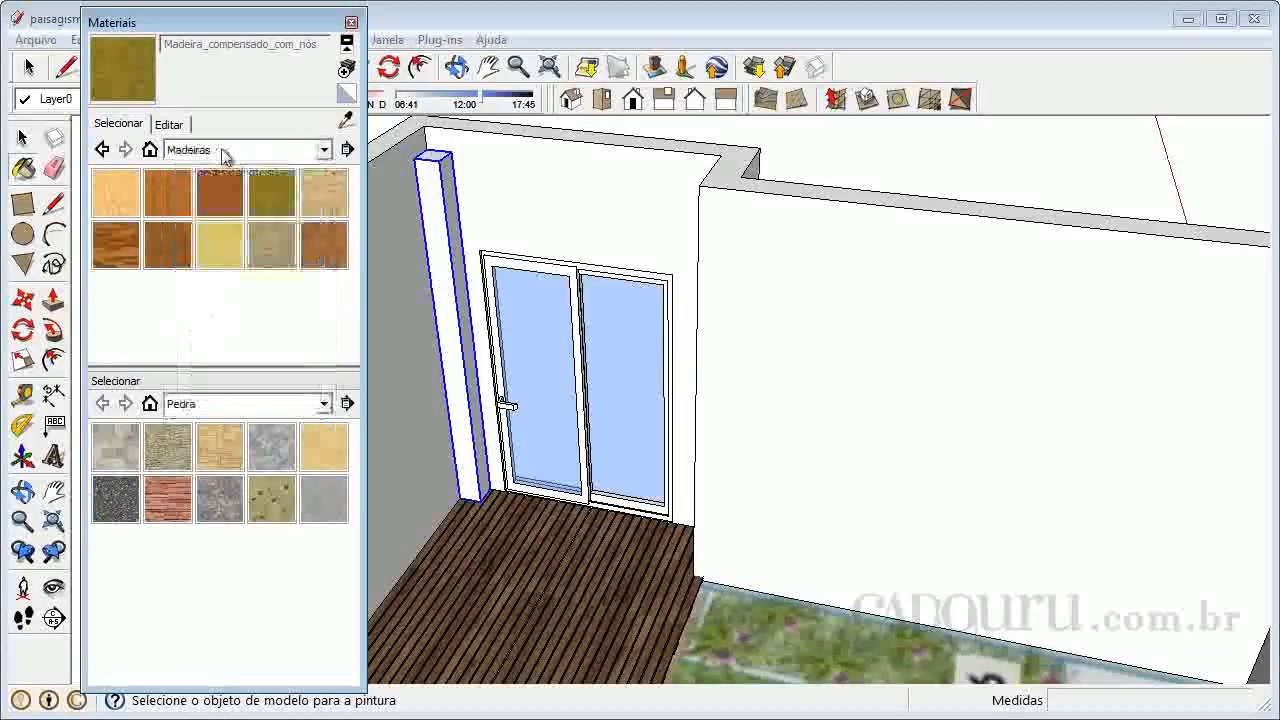
left_click(263, 188)
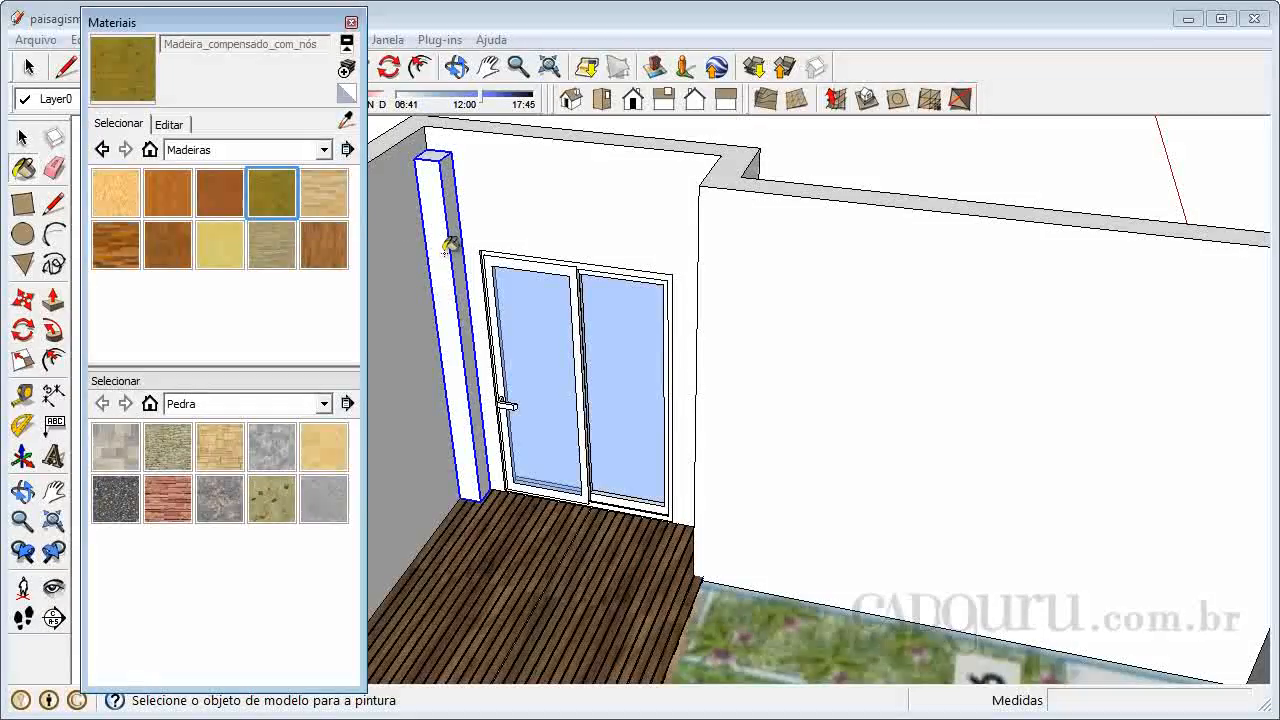
left_click(447, 186)
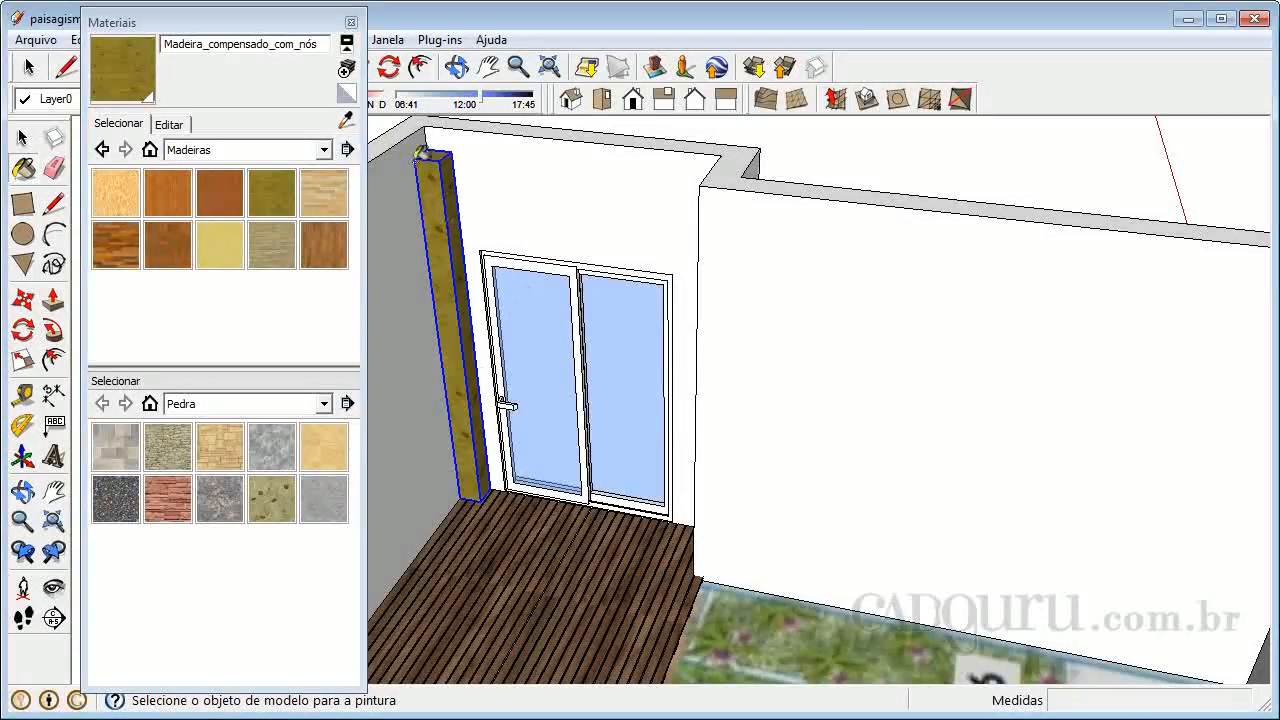
left_click(351, 22)
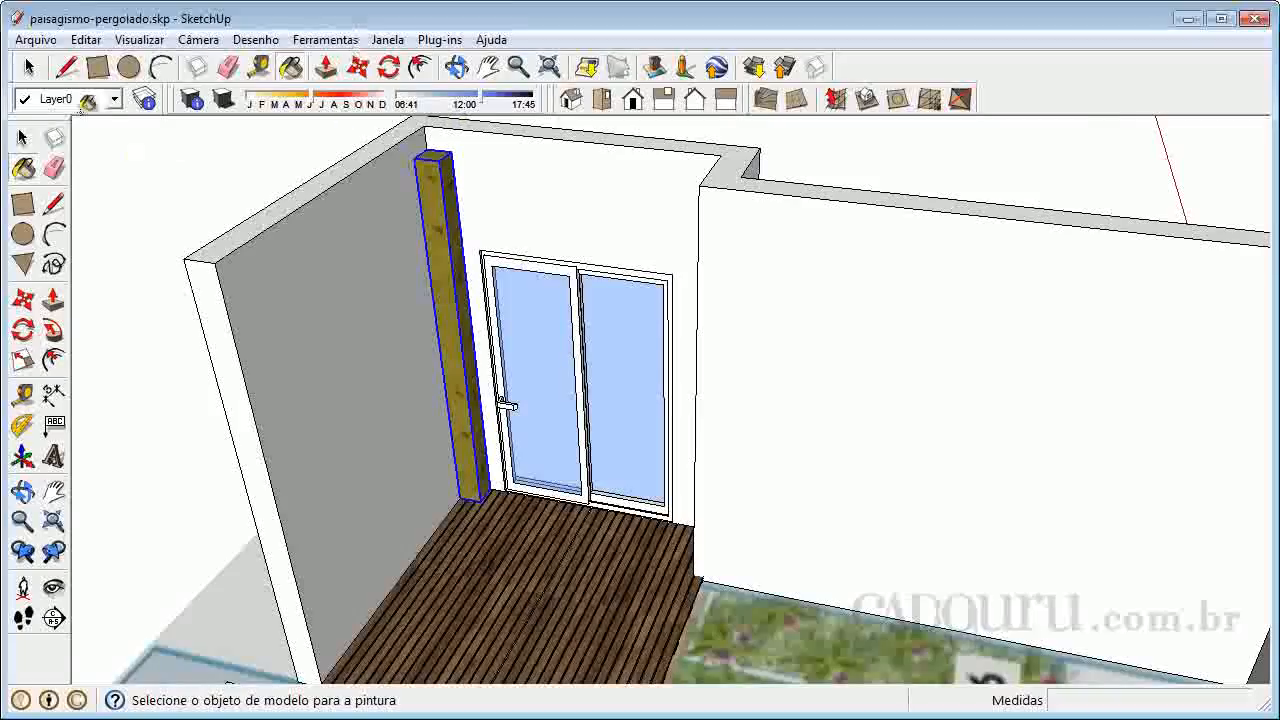
left_click(23, 139)
left_click(194, 180)
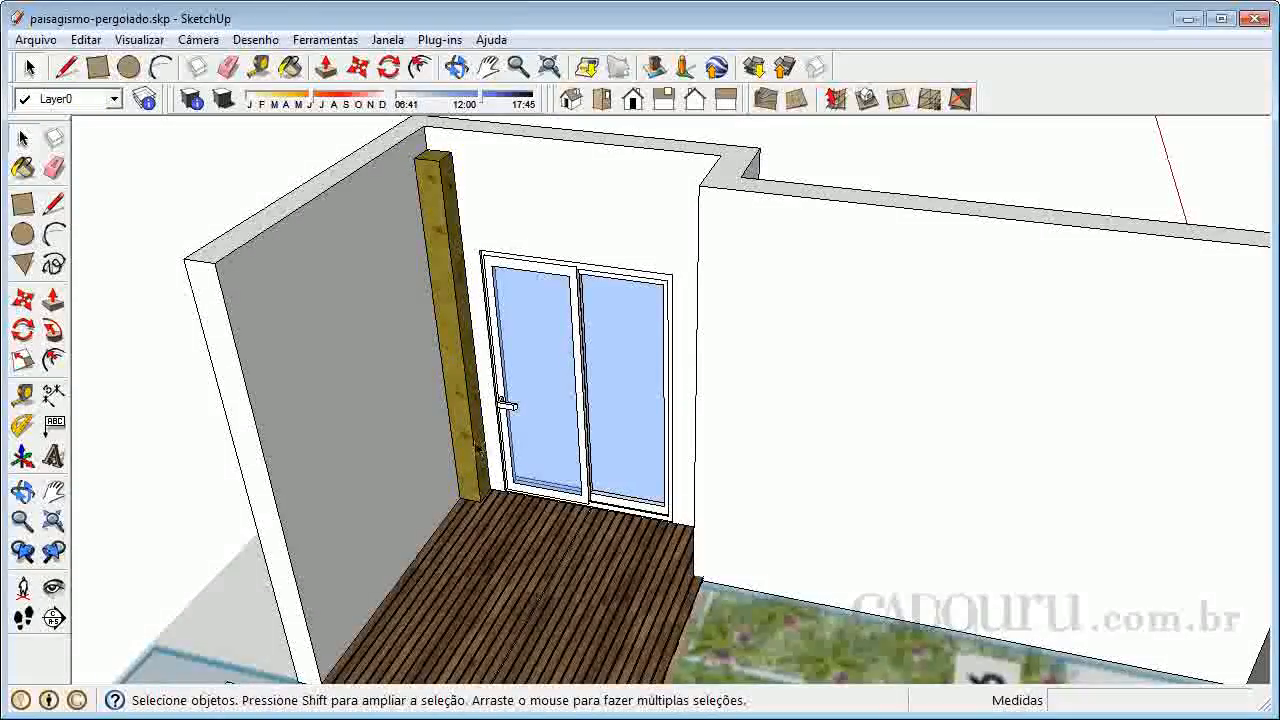
- Copy the wood-textured post and paste a duplicate on the deck near the open end of the side wall
left_click(478, 450)
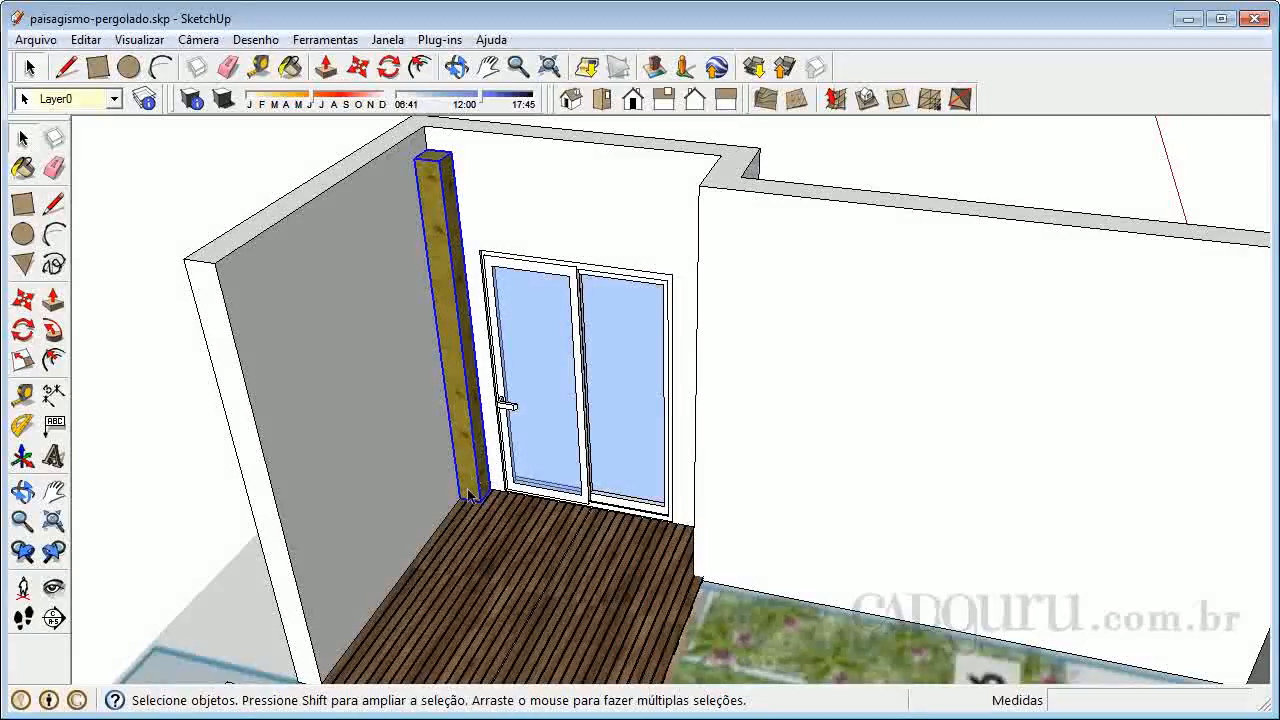
key("ctrl+v")
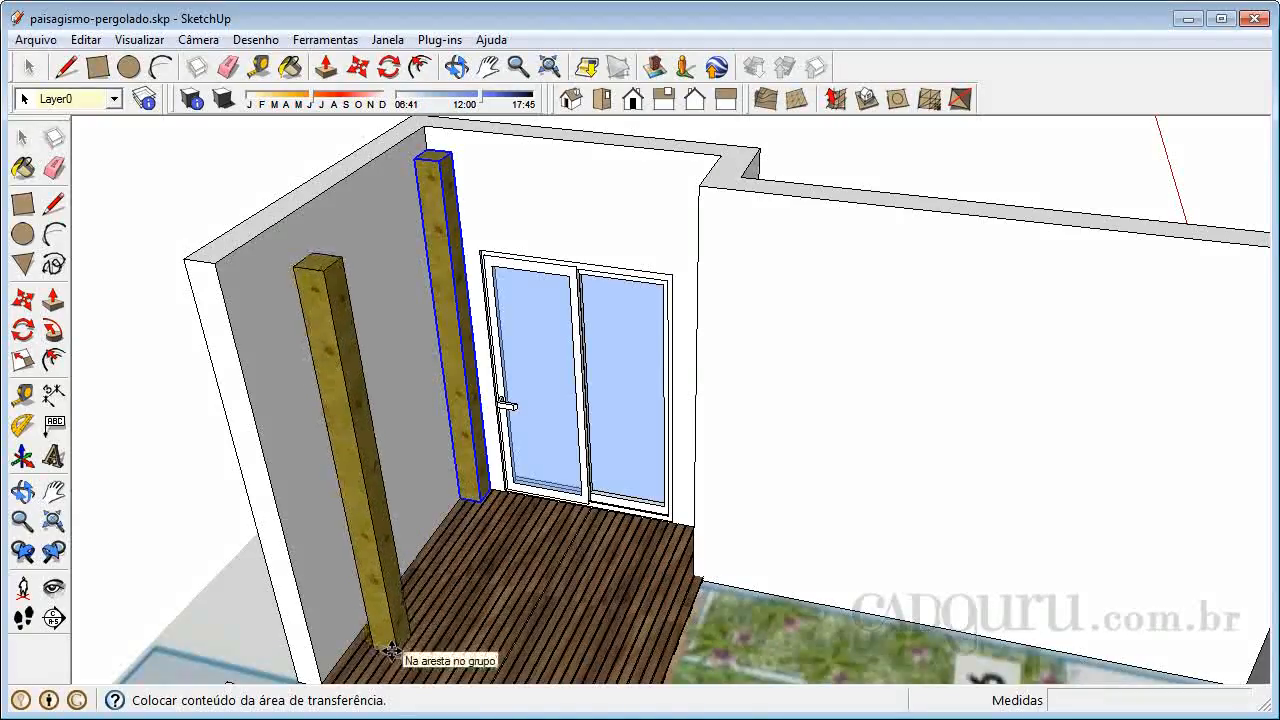
left_click(400, 650)
- Move the pasted post by its bottom outer corner onto the deck's edge where the side wall ends
scroll(497, 442, "down", 3)
scroll(405, 560, "up", 7)
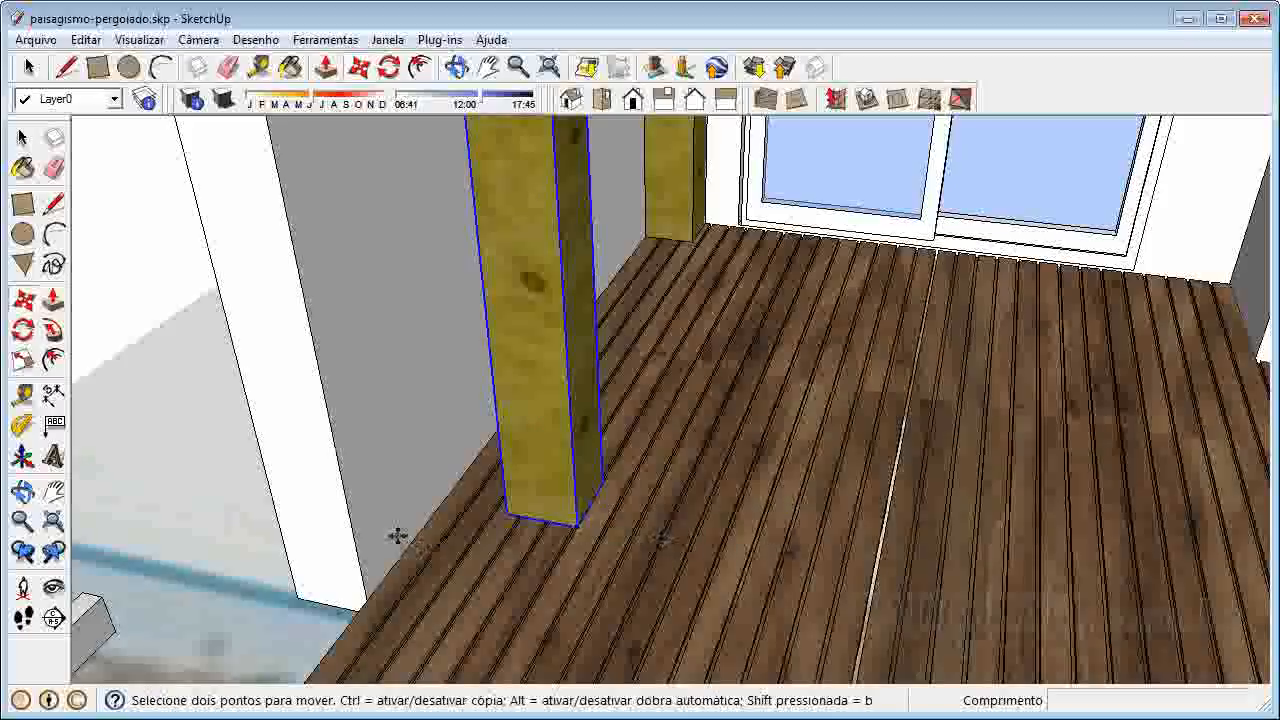
scroll(466, 497, "up", 2)
scroll(466, 497, "up", 1)
left_click(533, 521)
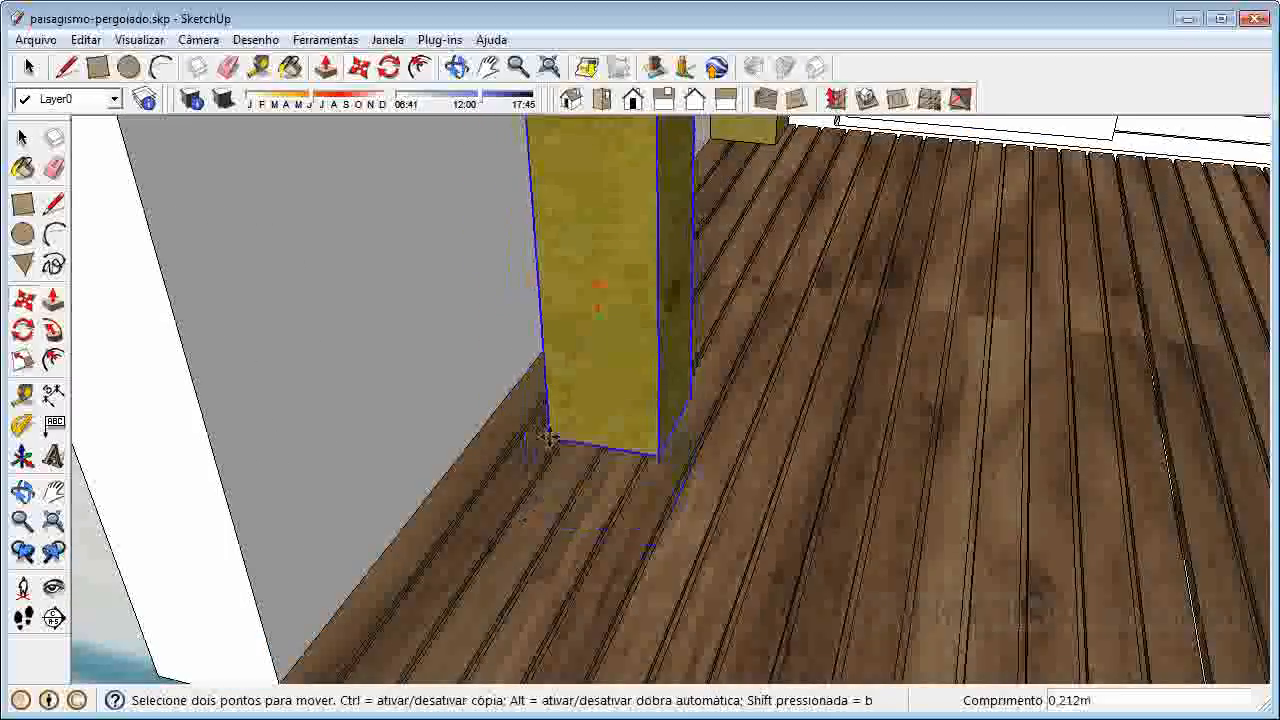
scroll(546, 457, "down", 3)
scroll(388, 540, "up", 3)
scroll(385, 588, "down", 1)
scroll(388, 597, "up", 4)
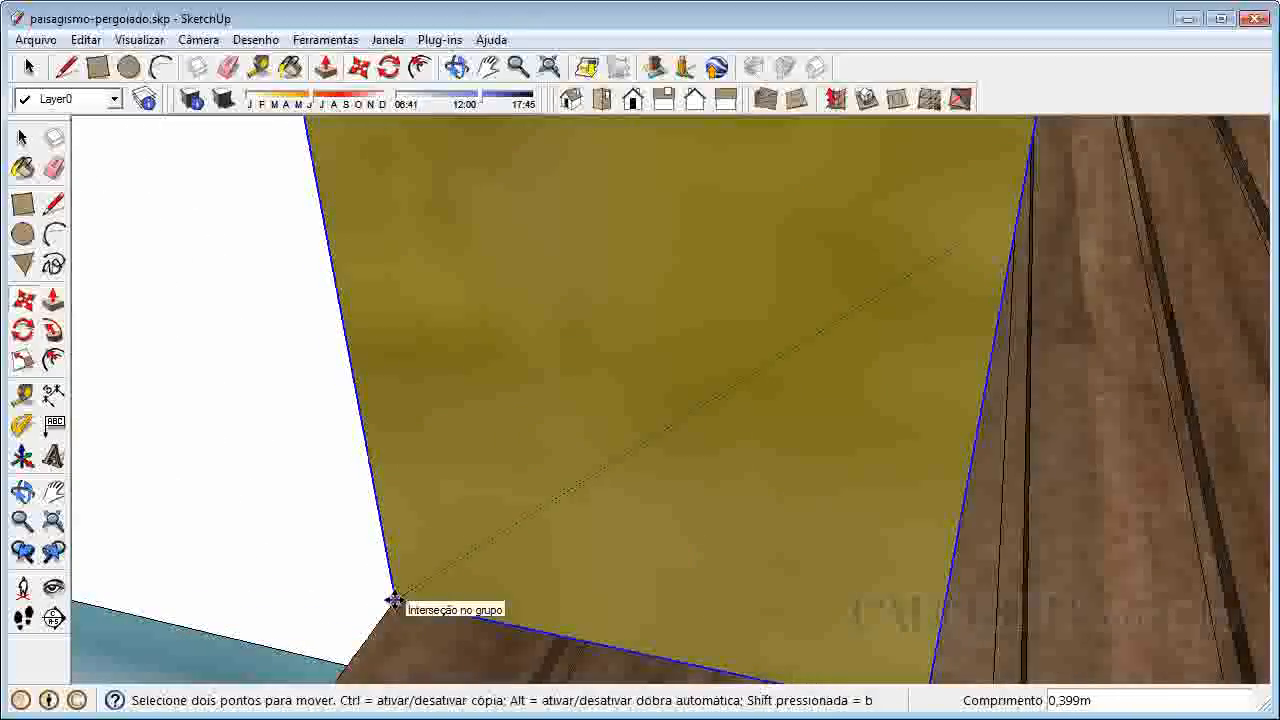
left_click(406, 592)
- Shift the second post inward from the wall end along the red axis, toward the sliding door
scroll(412, 560, "down", 5)
scroll(440, 604, "down", 8)
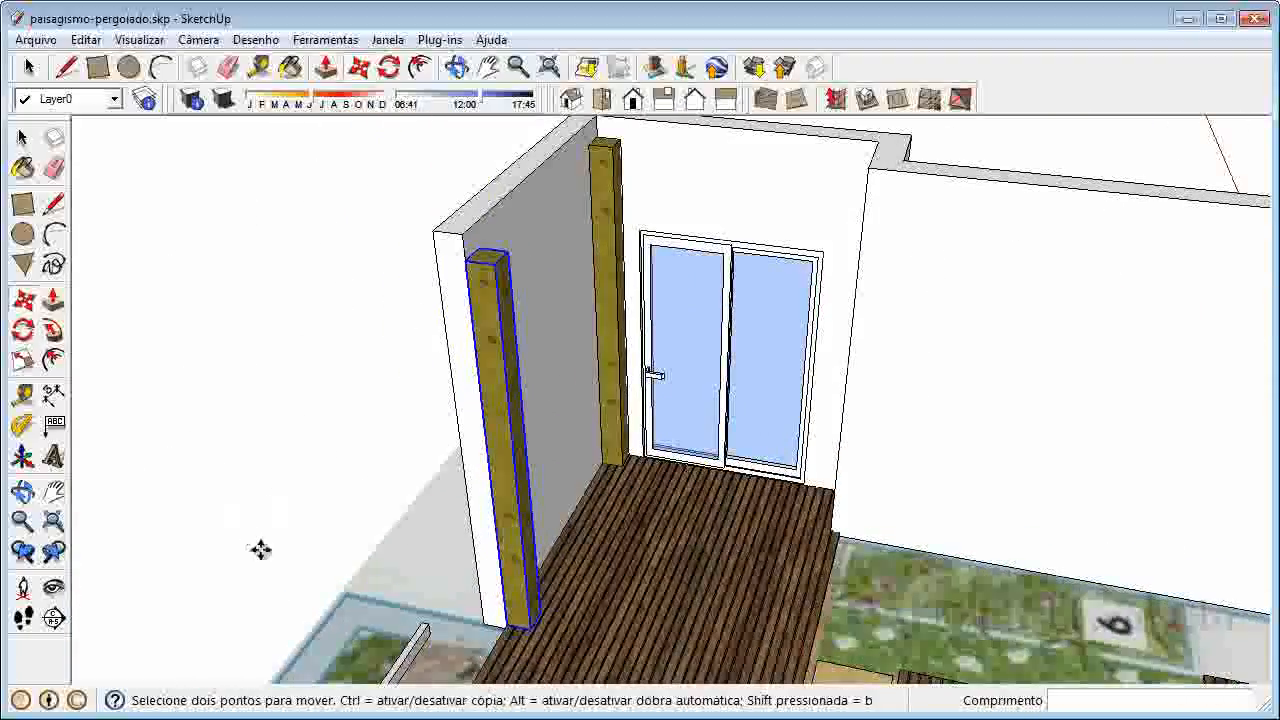
left_click(253, 561)
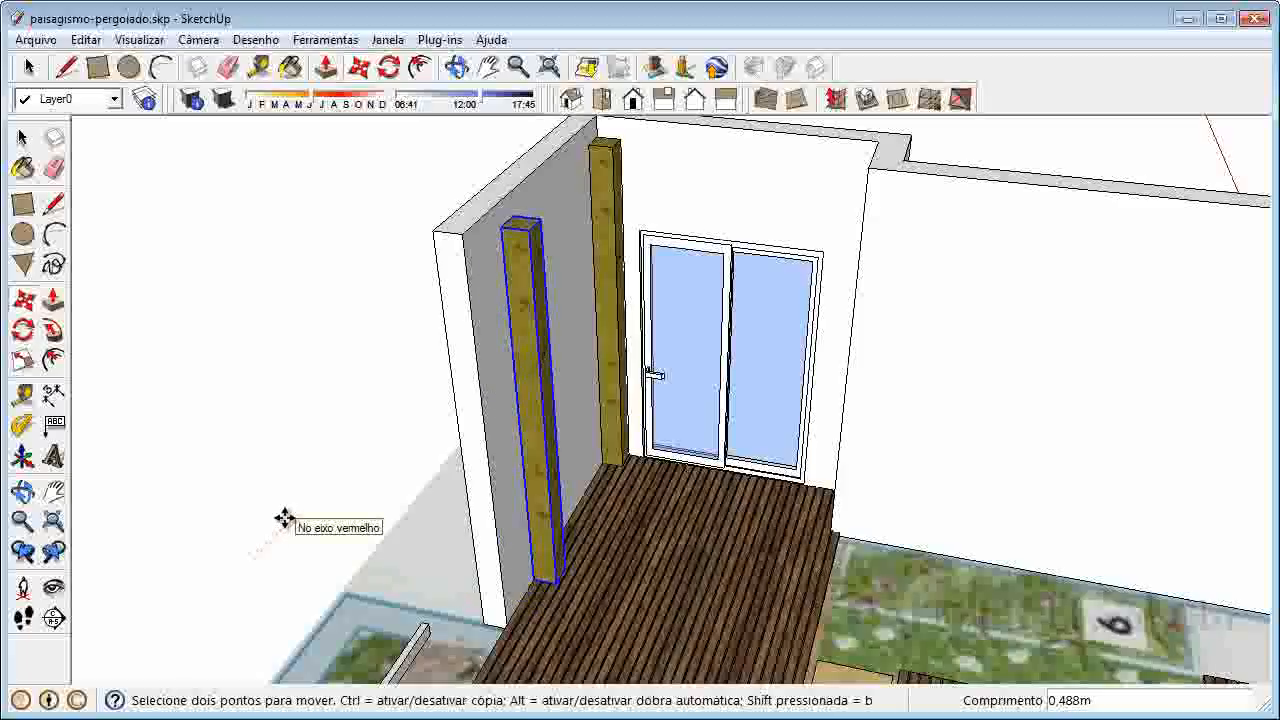
key("Return")
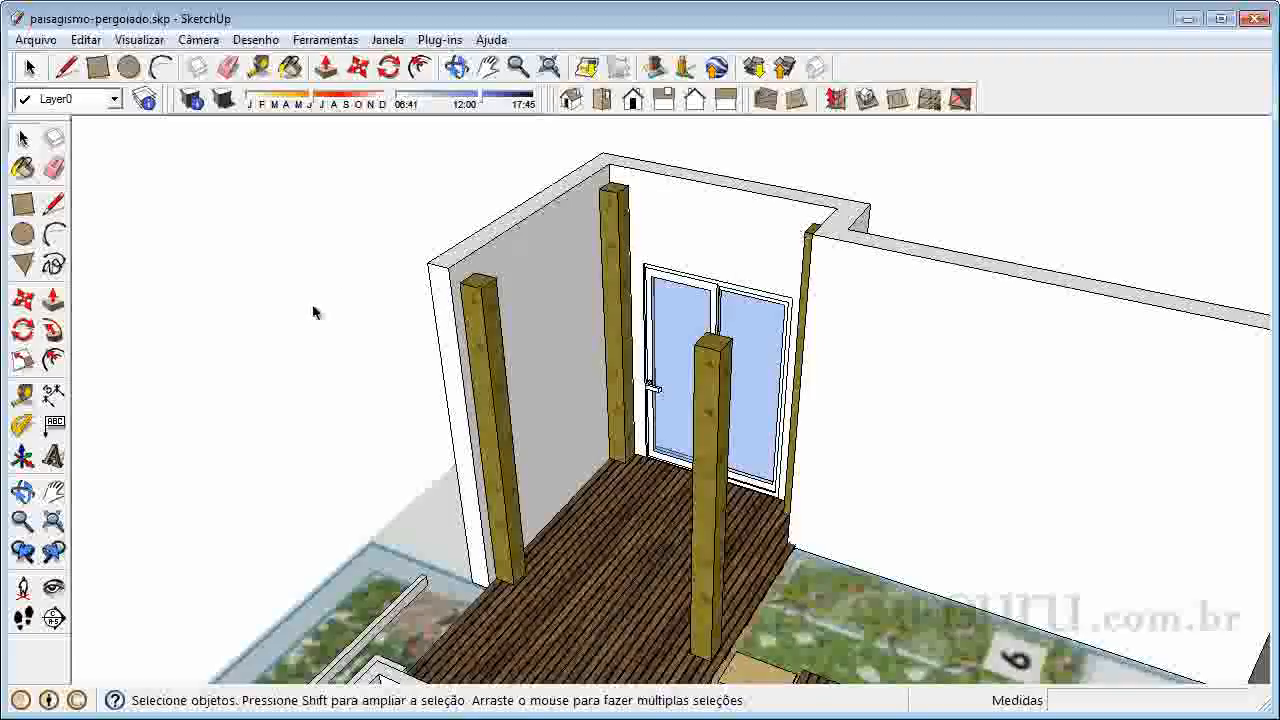
- Draw a 0,08 by 0,12 m rectangle on the ground outside the side wall
left_click(23, 204)
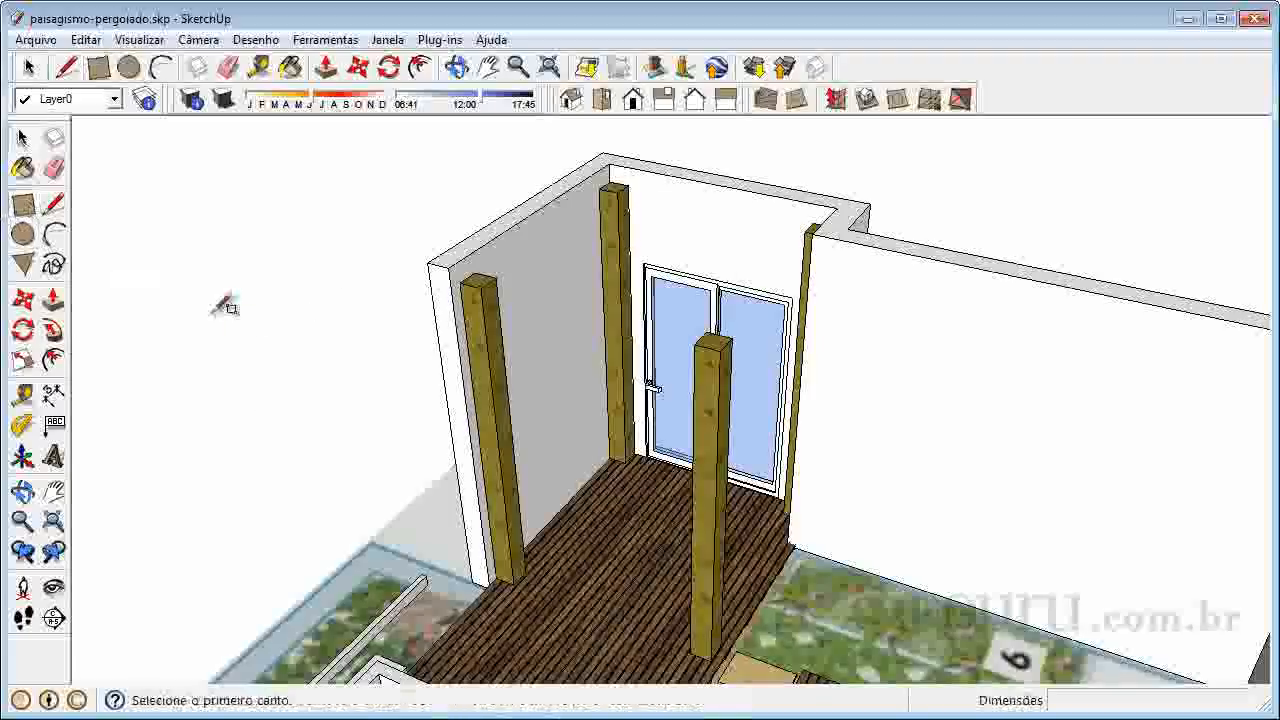
scroll(485, 558, "up", 5)
left_click(378, 535)
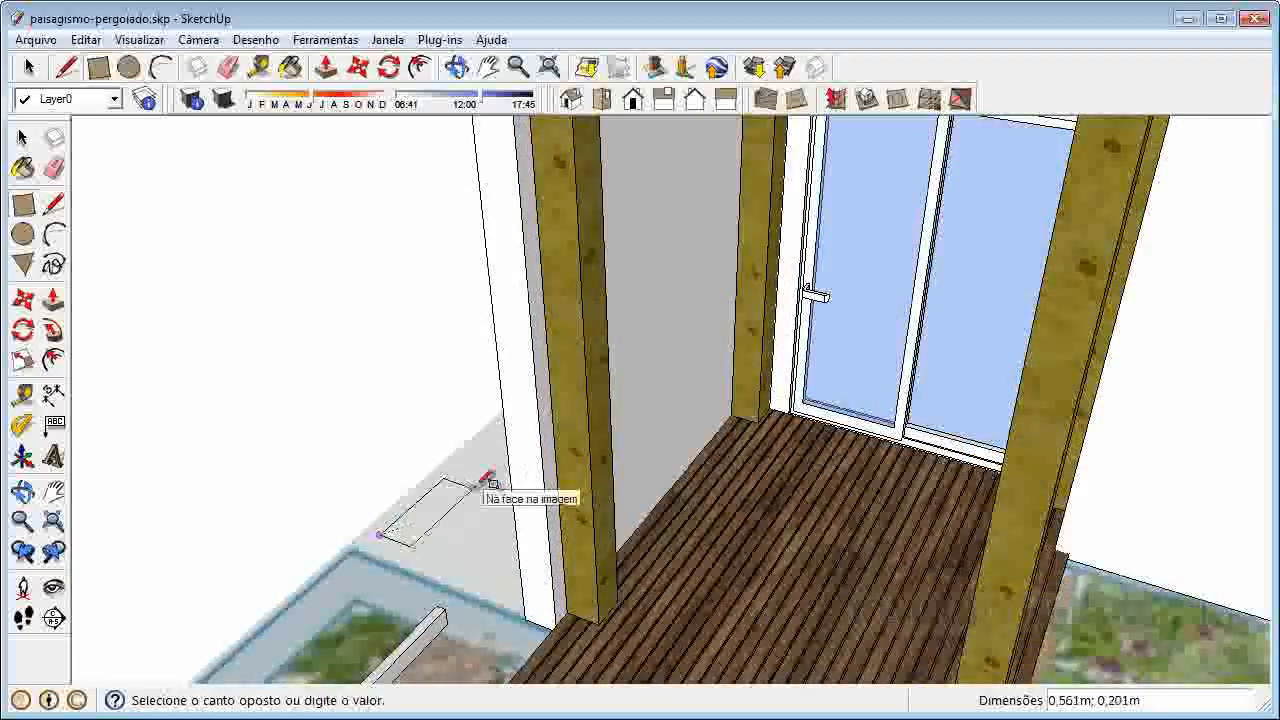
type("0,")
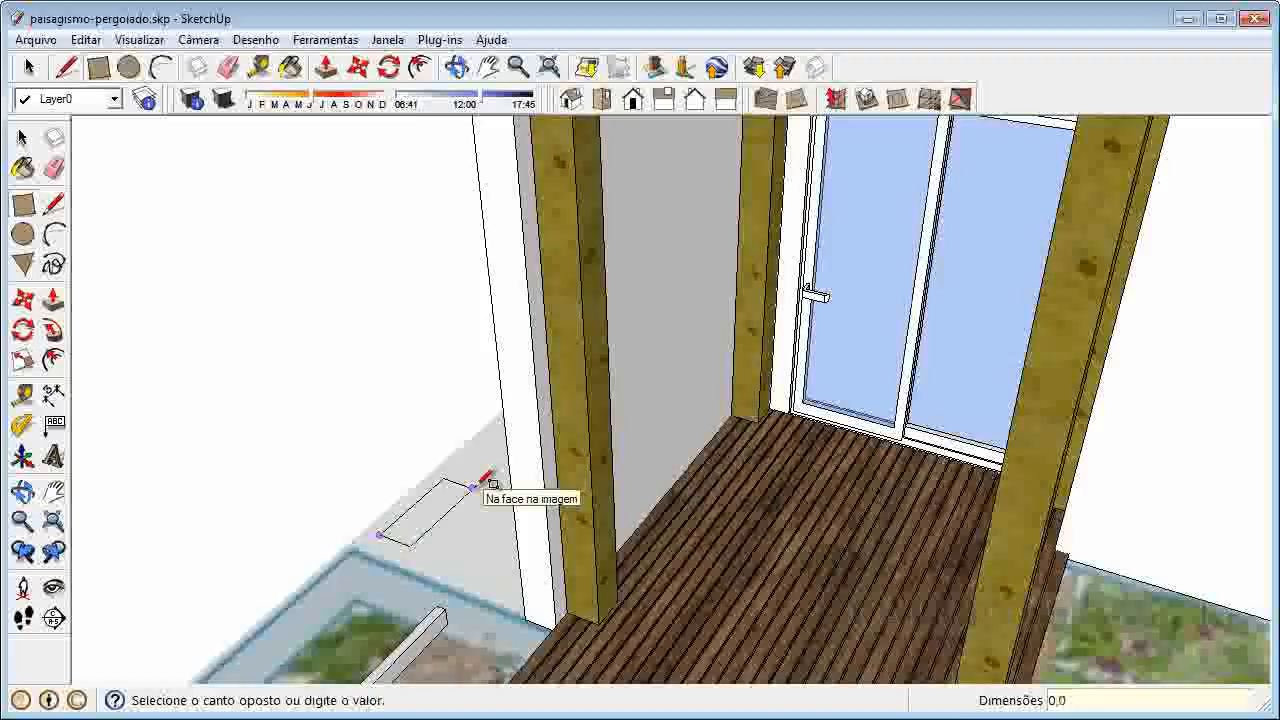
type("08;0,12")
key("Return")
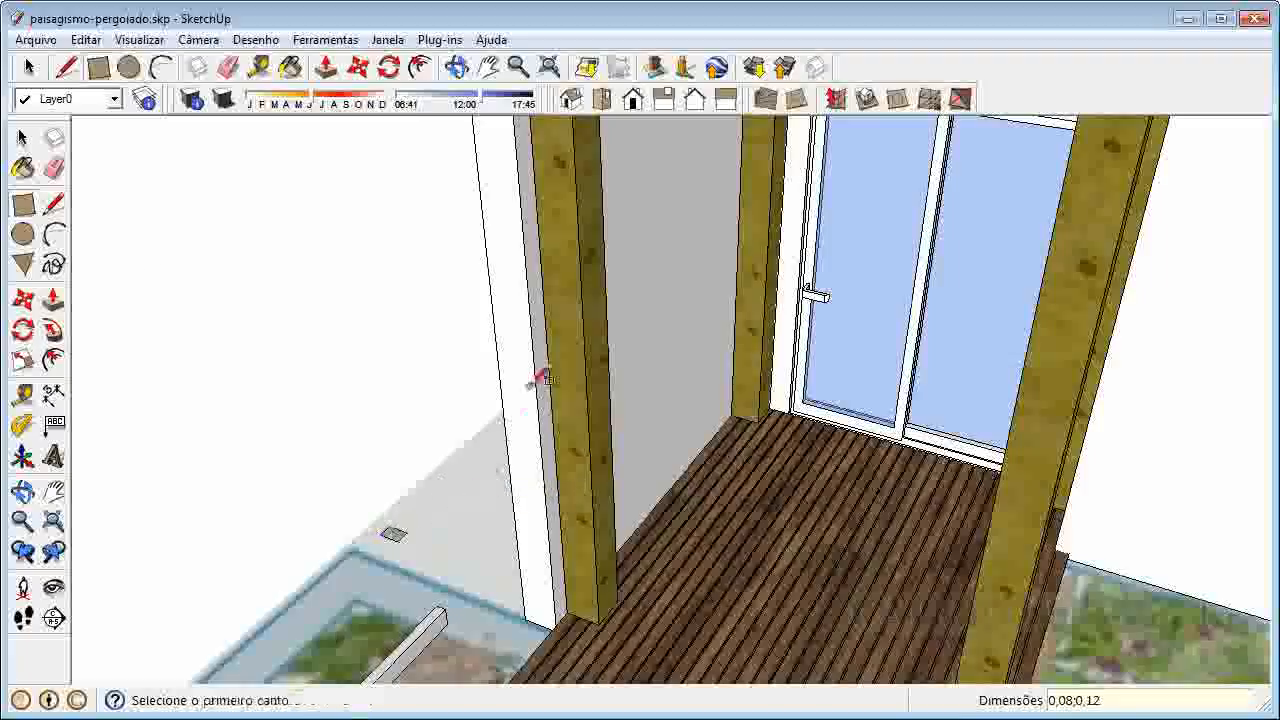
- Turn the small ground rectangle into a group
scroll(375, 490, "up", 10)
left_click(22, 140)
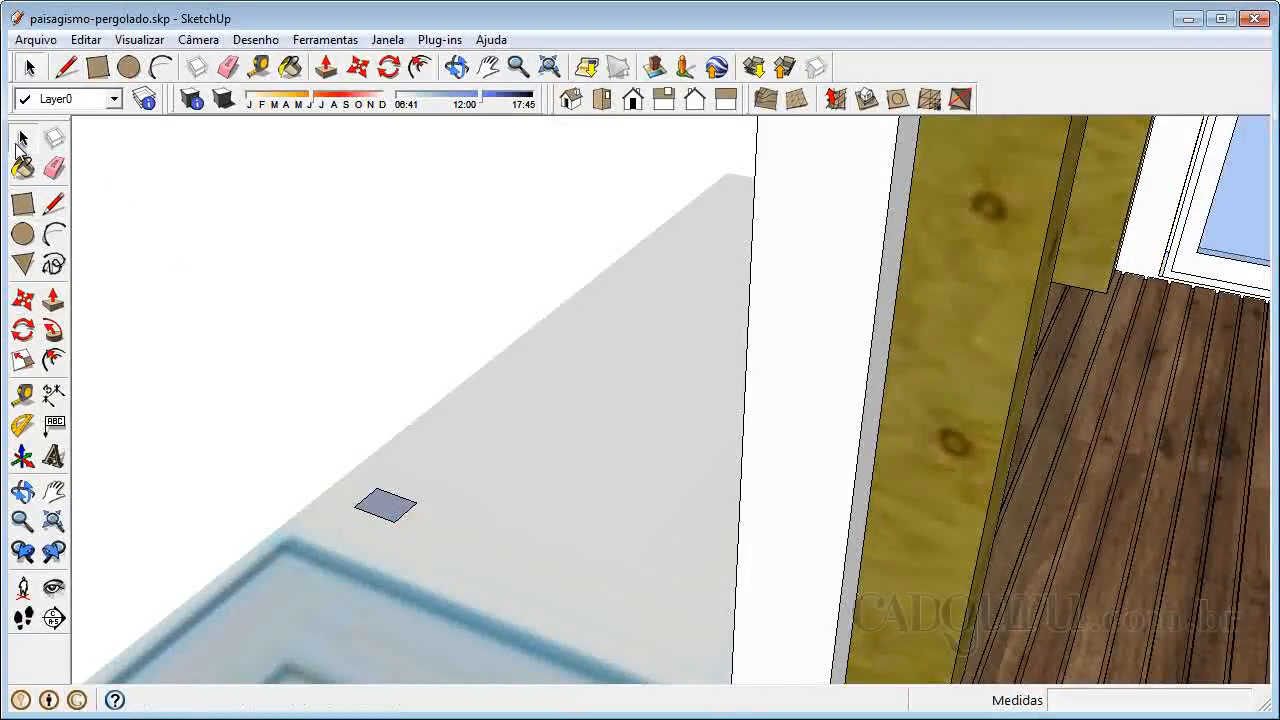
left_click(395, 512)
right_click(393, 510)
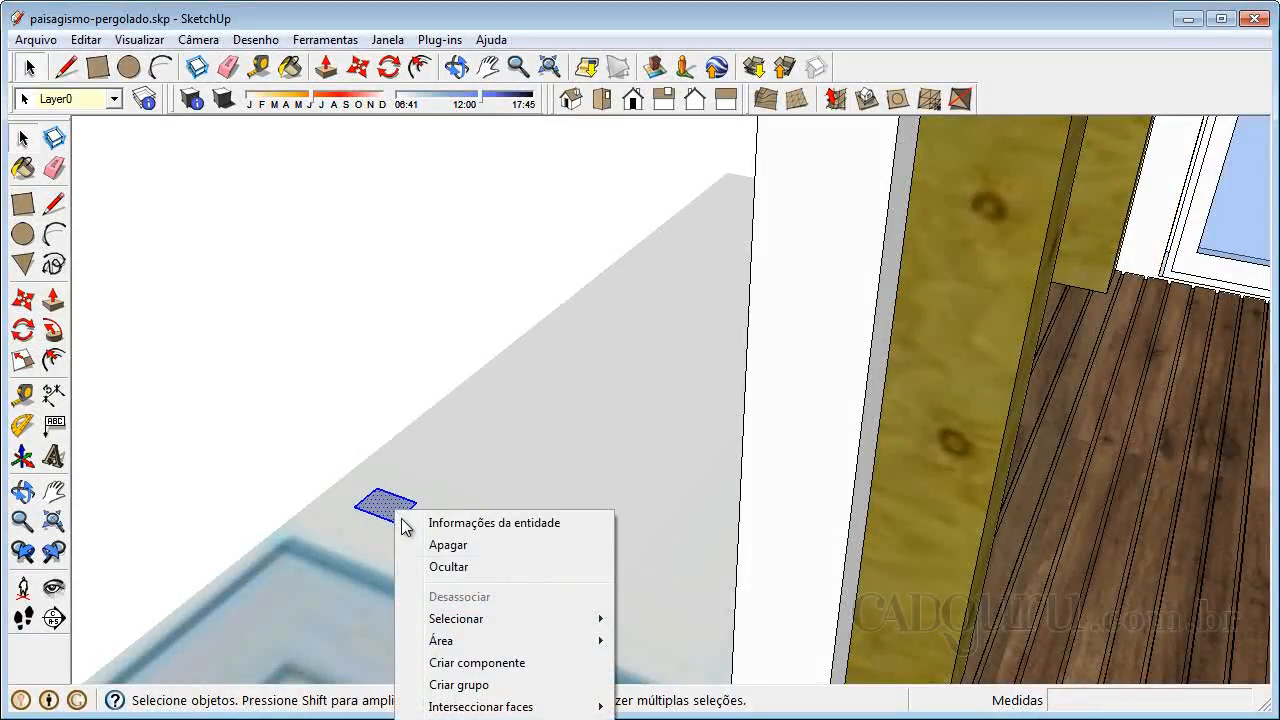
left_click(492, 687)
- Open the rectangle's group and extrude its face upward 2,2 m with Push/Pull to form a beam
scroll(500, 522, "down", 3)
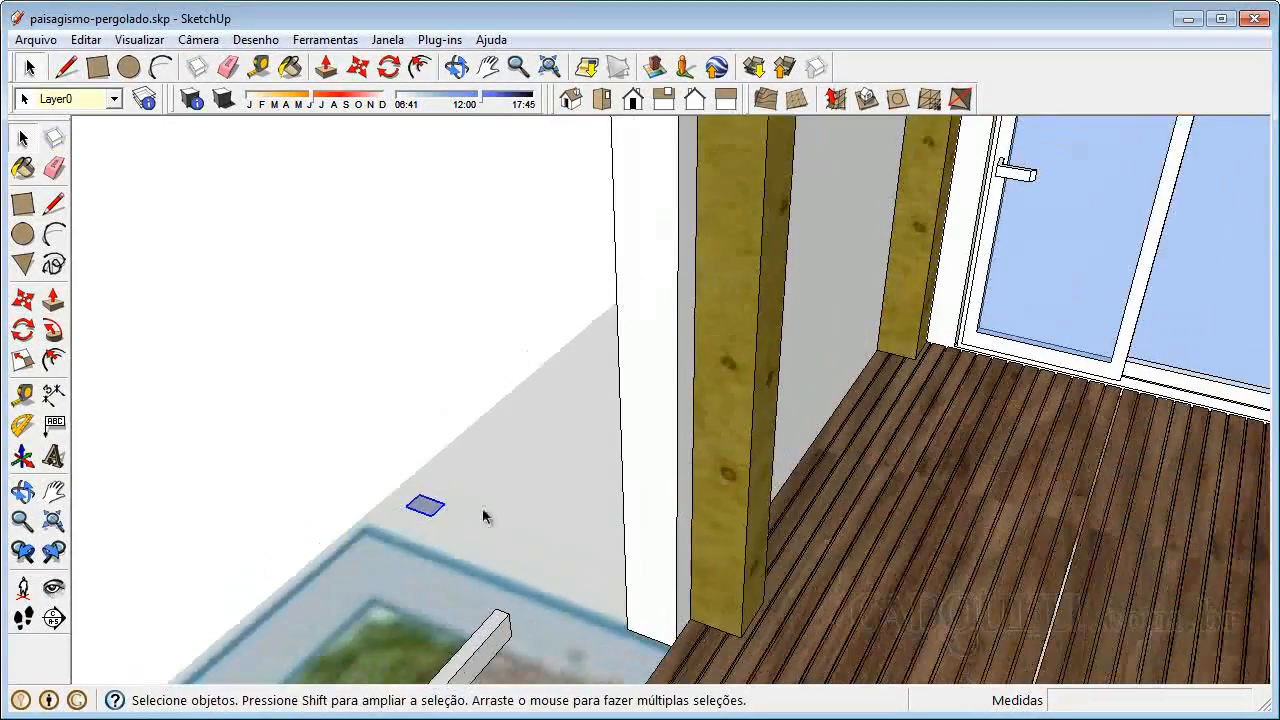
scroll(437, 509, "up", 2)
double_click(432, 508)
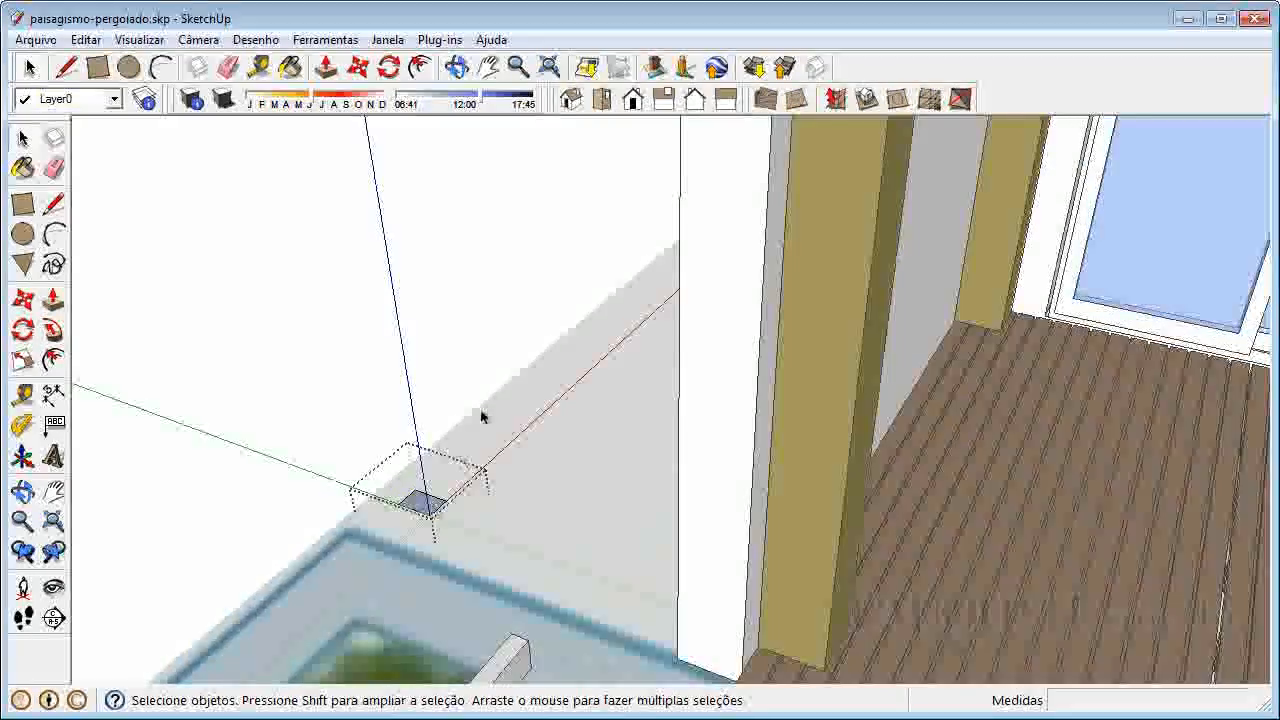
scroll(466, 453, "down", 4)
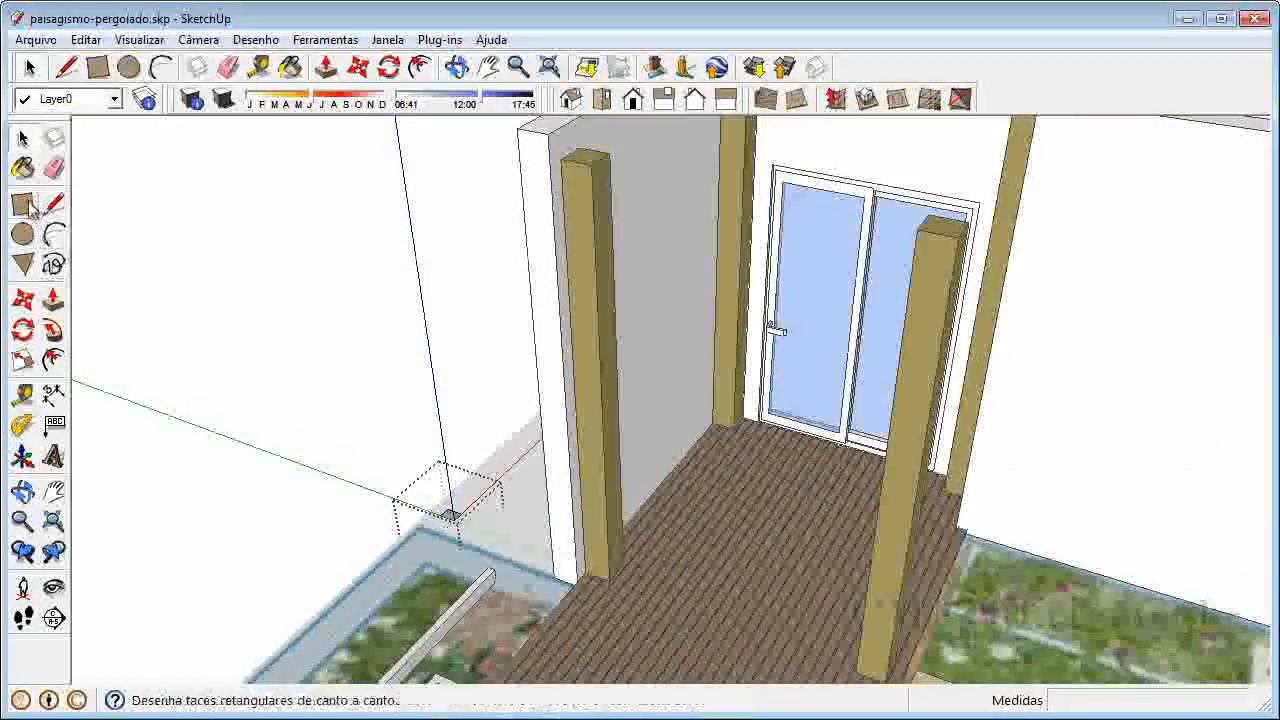
left_click(53, 298)
left_click_drag(447, 517, 423, 288)
type("2,2")
key("Return")
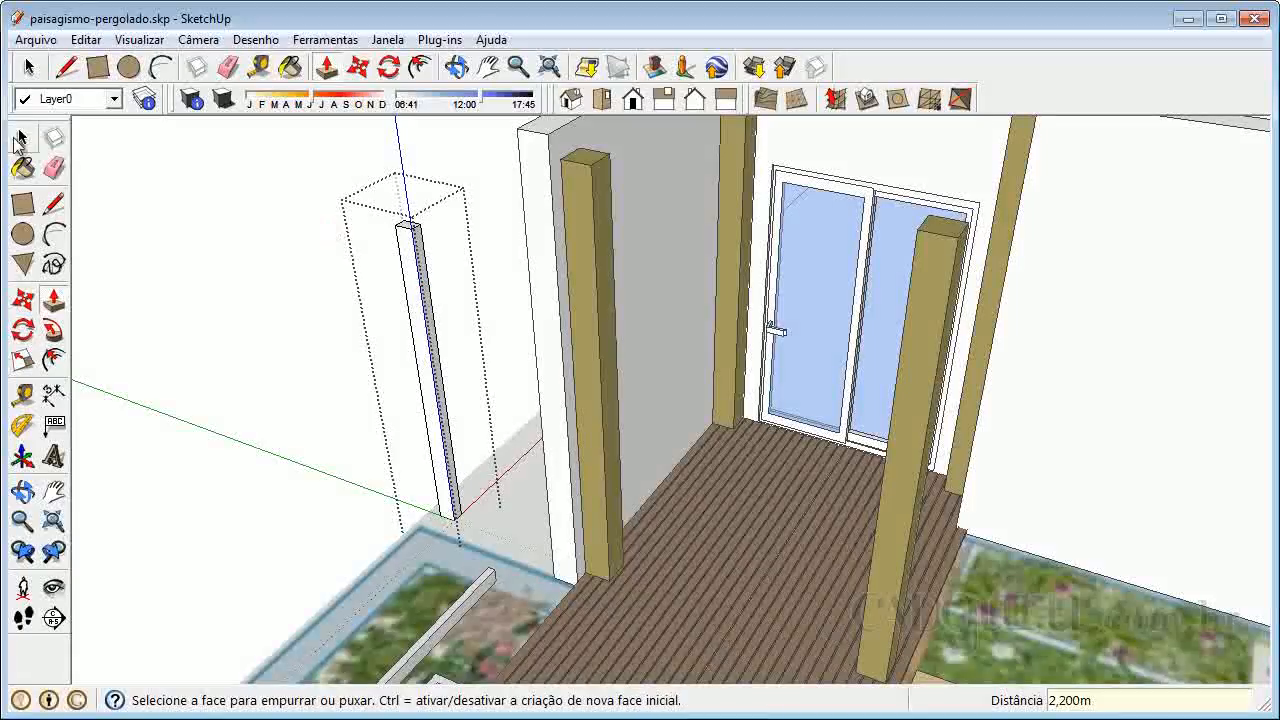
left_click(21, 140)
- Rotate the new 2,2 m beam 90° from upright to lying horizontally
scroll(374, 451, "down", 3)
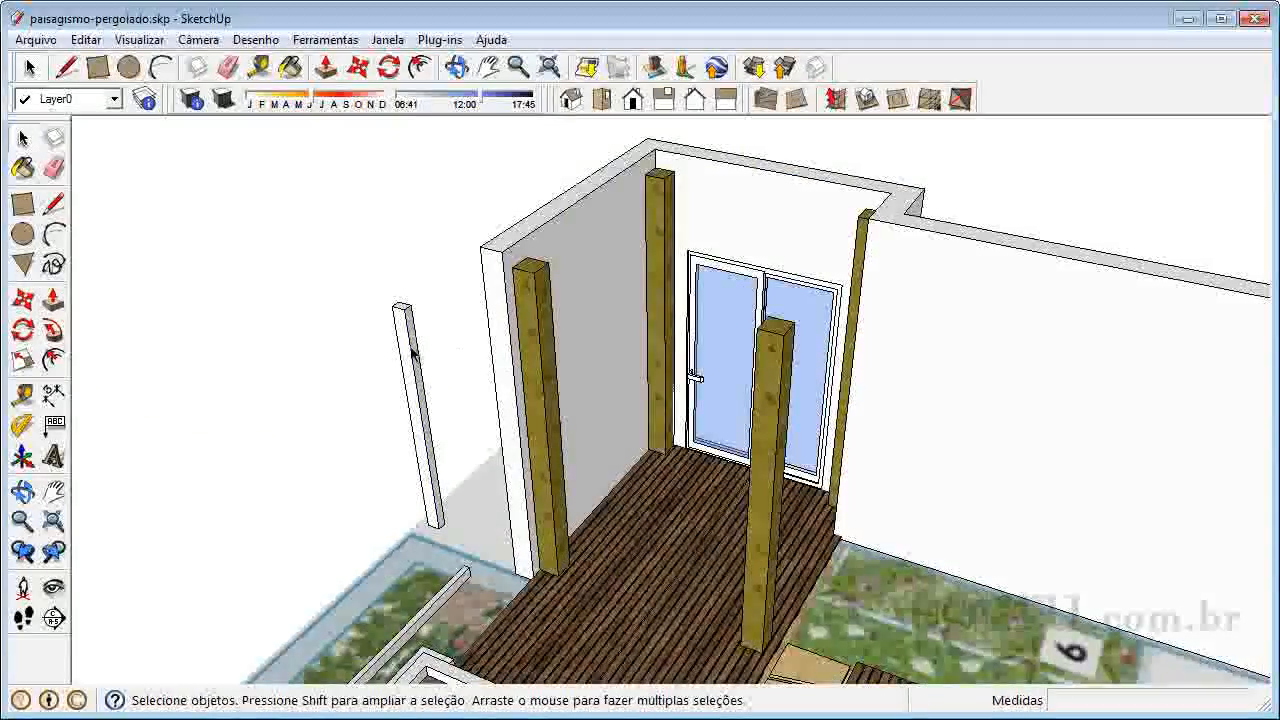
left_click(413, 355)
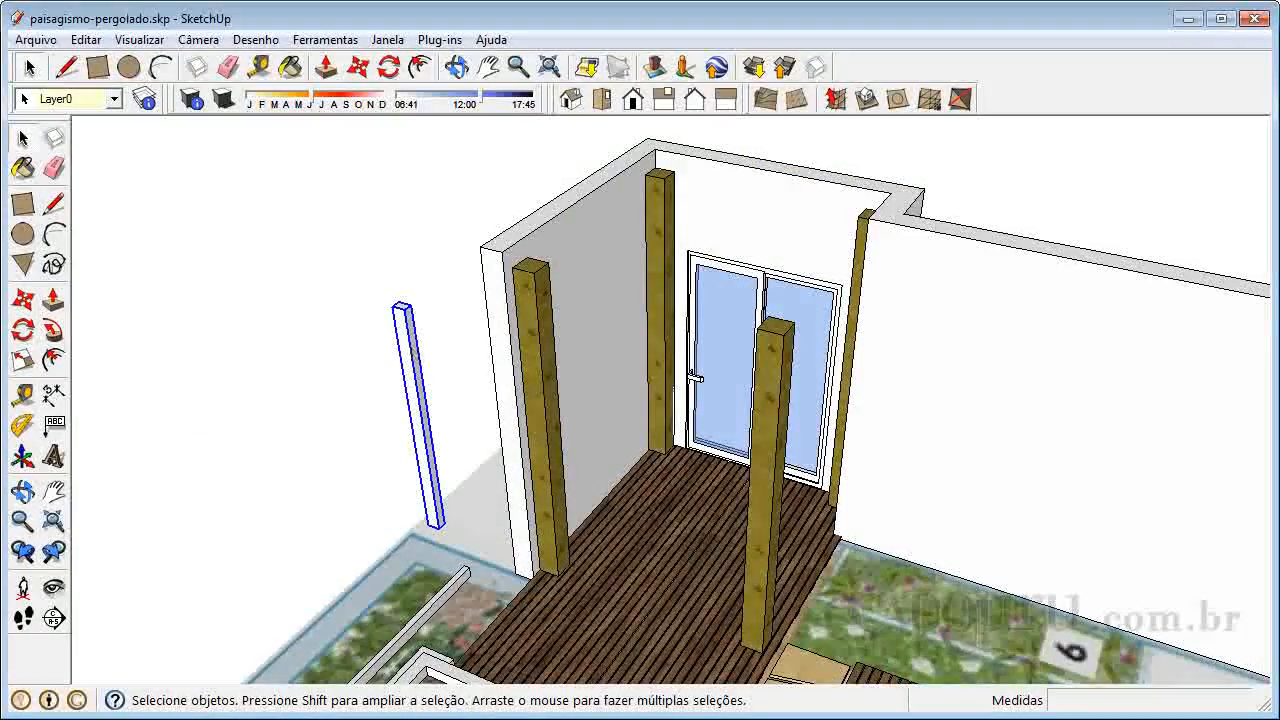
left_click(24, 301)
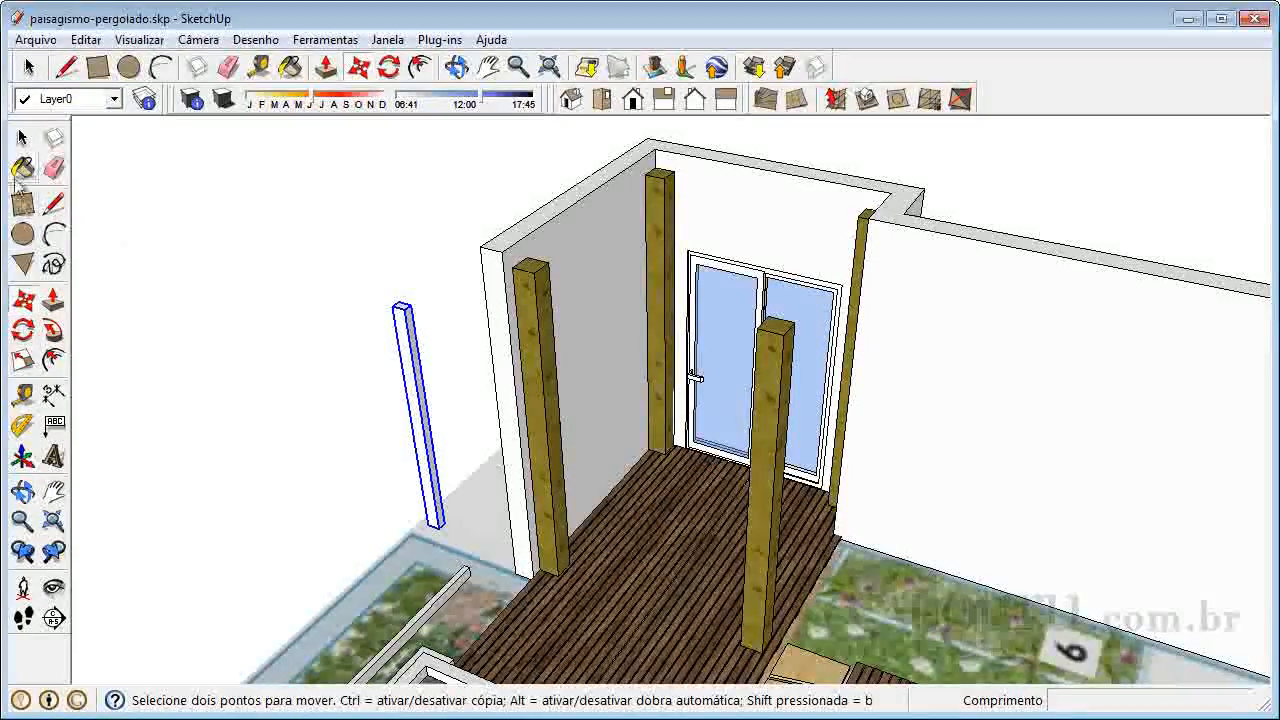
left_click(23, 330)
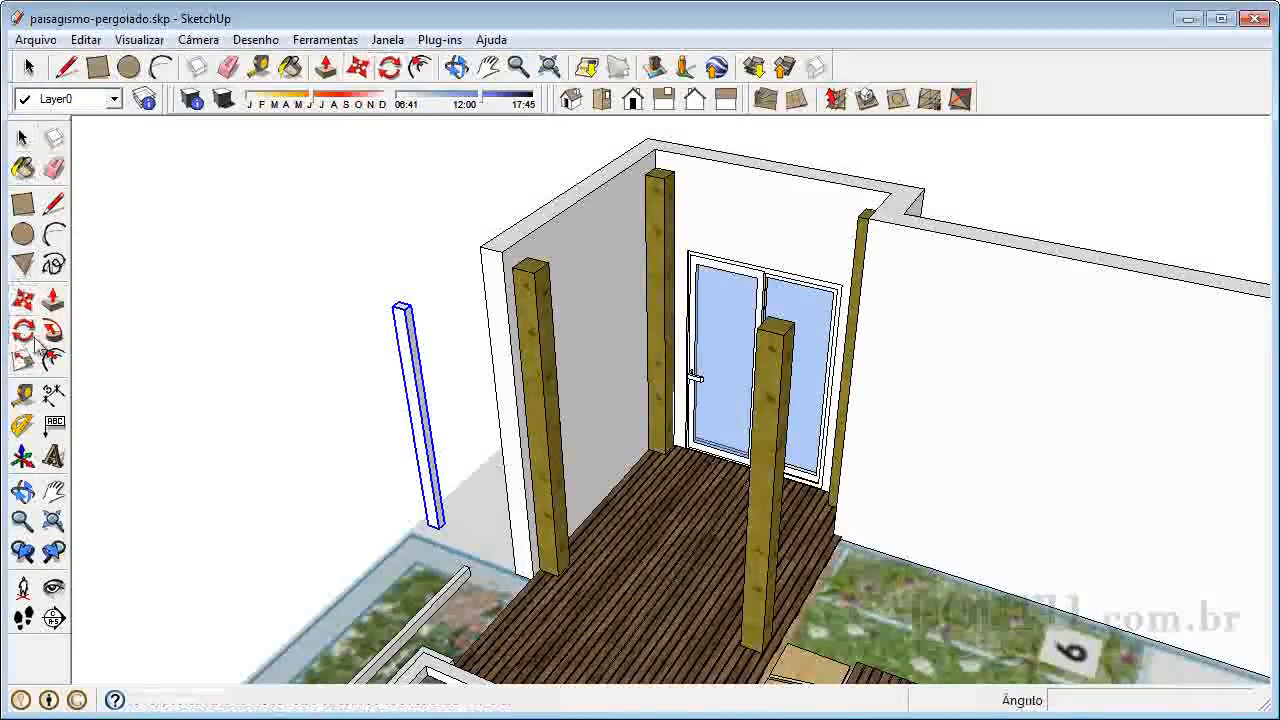
scroll(422, 518, "up", 2)
scroll(421, 500, "up", 2)
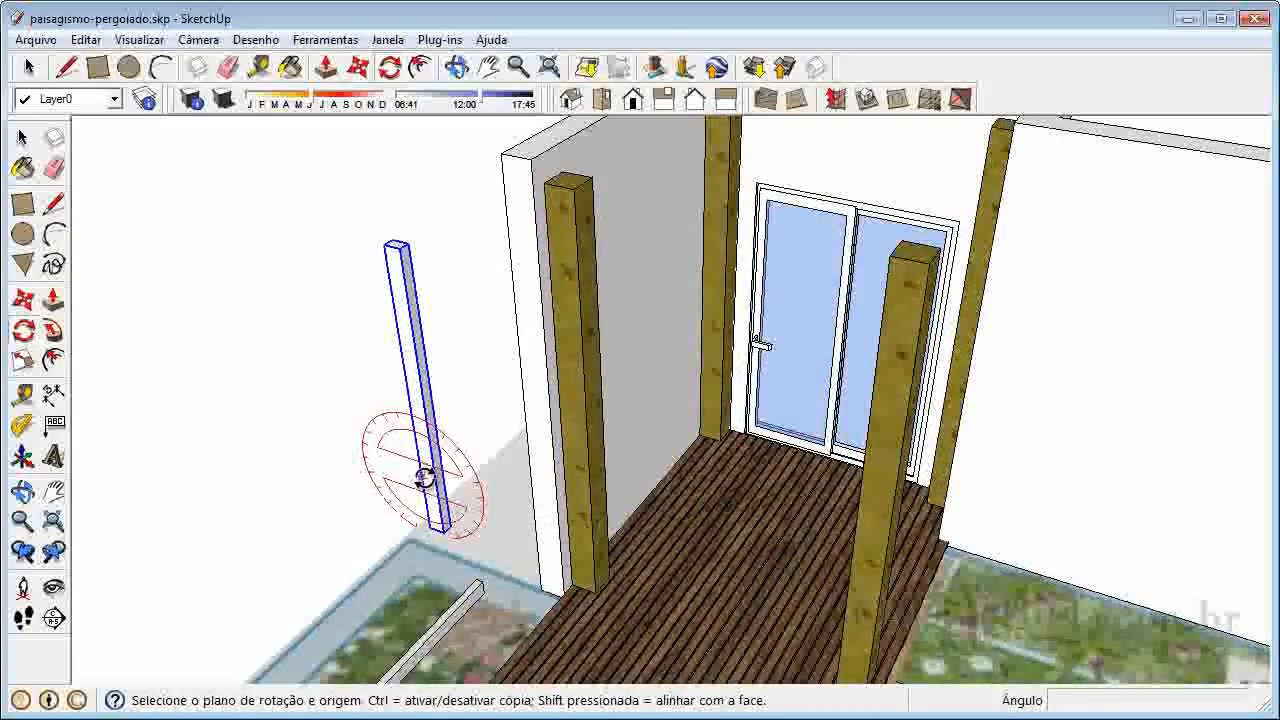
left_click_drag(420, 480, 548, 500)
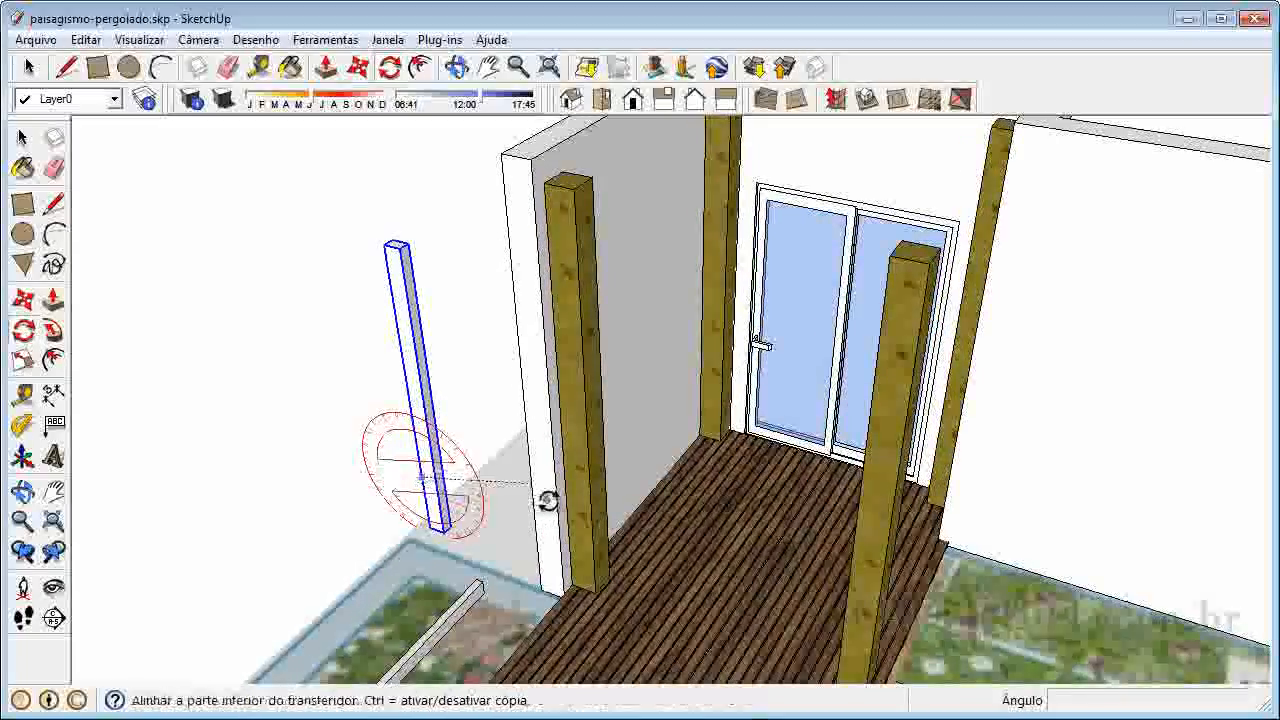
left_click(487, 492)
left_click(430, 547)
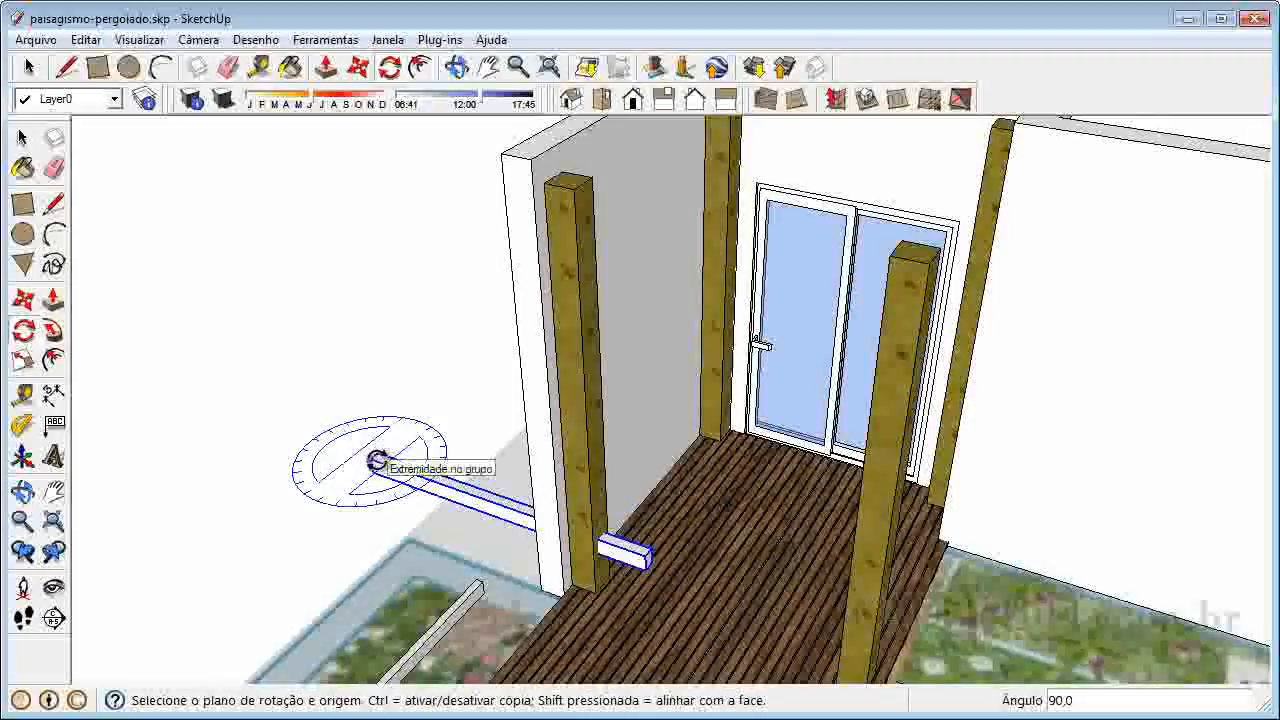
- Rotate the horizontal beam in the ground plane about its outer end corner until it runs parallel to the side wall
left_click(375, 461)
left_click(435, 477)
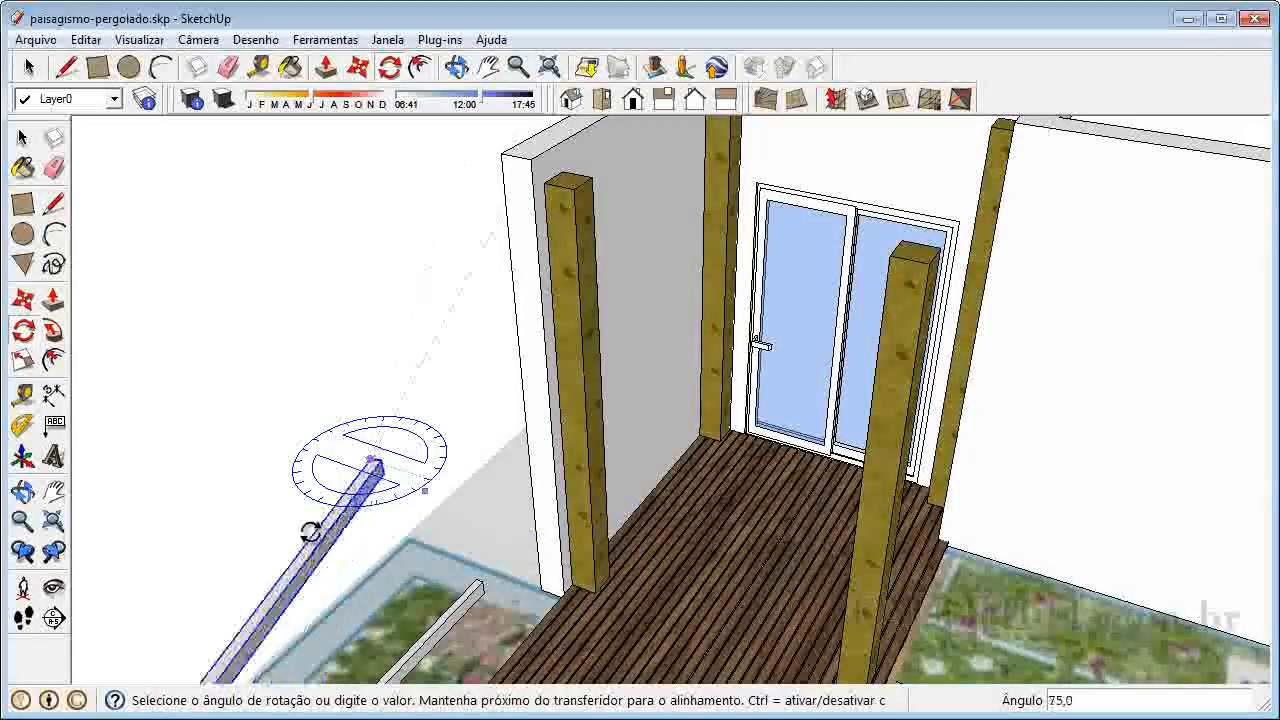
left_click(307, 529)
scroll(415, 347, "down", 2)
scroll(415, 347, "down", 1)
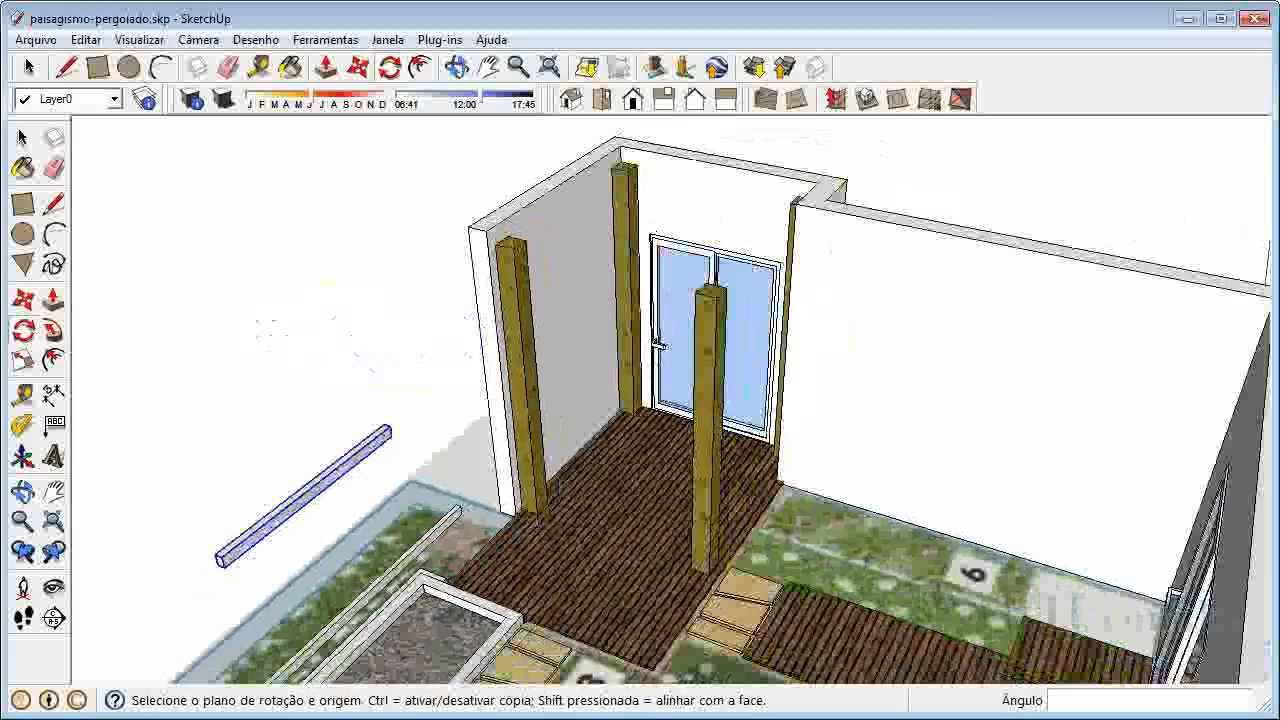
- Move the beam by its end corner onto the top of the wall-side post next to the sliding door
left_click(24, 301)
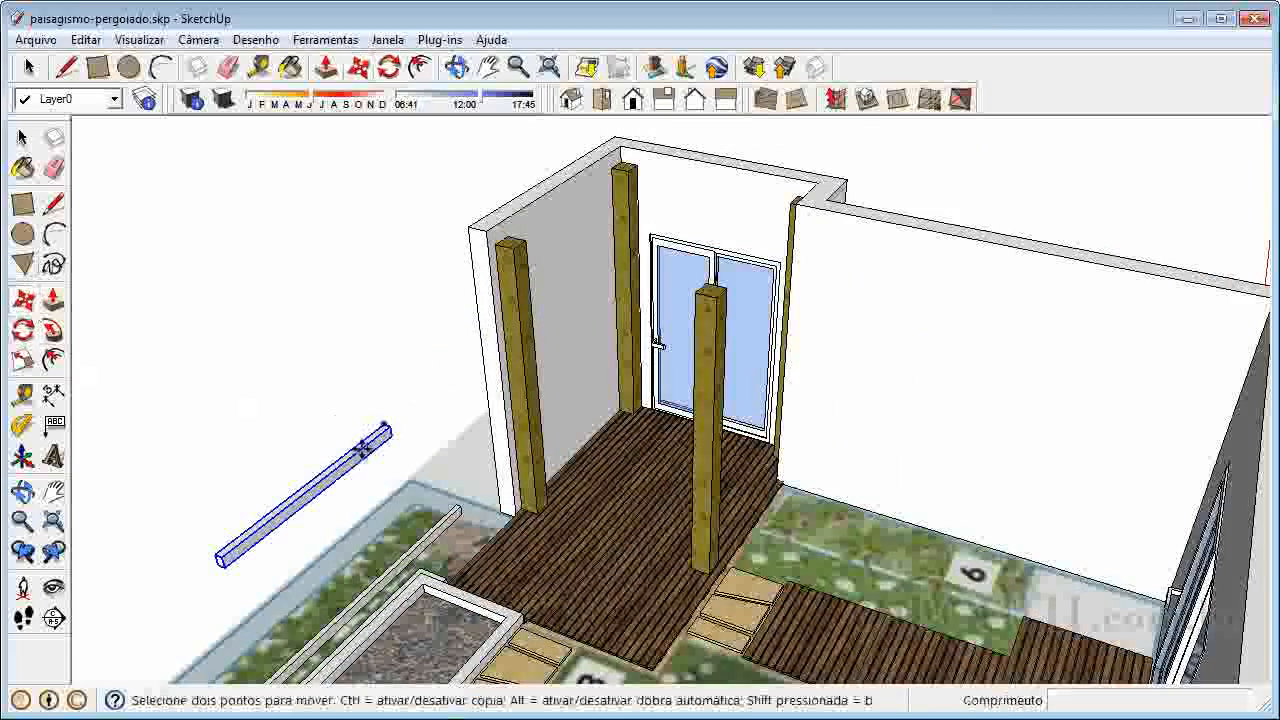
scroll(390, 430, "up", 3)
left_click(380, 417)
scroll(438, 362, "down", 4)
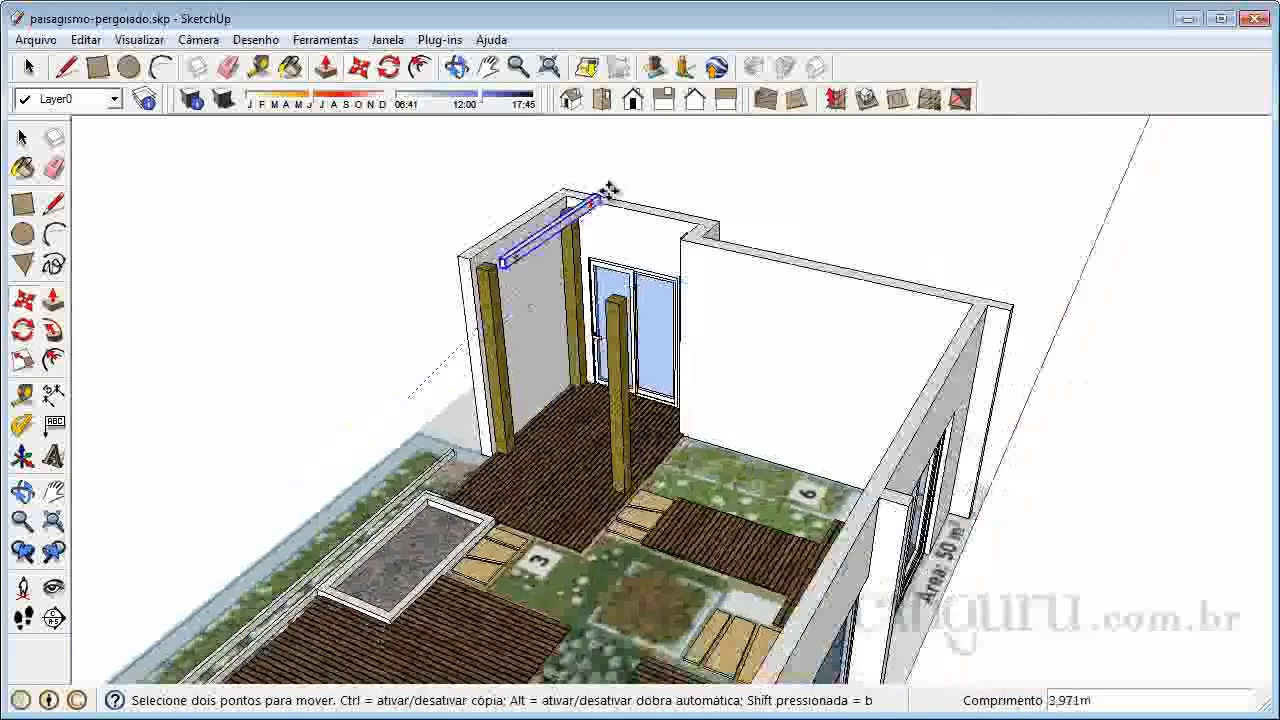
scroll(343, 357, "up", 6)
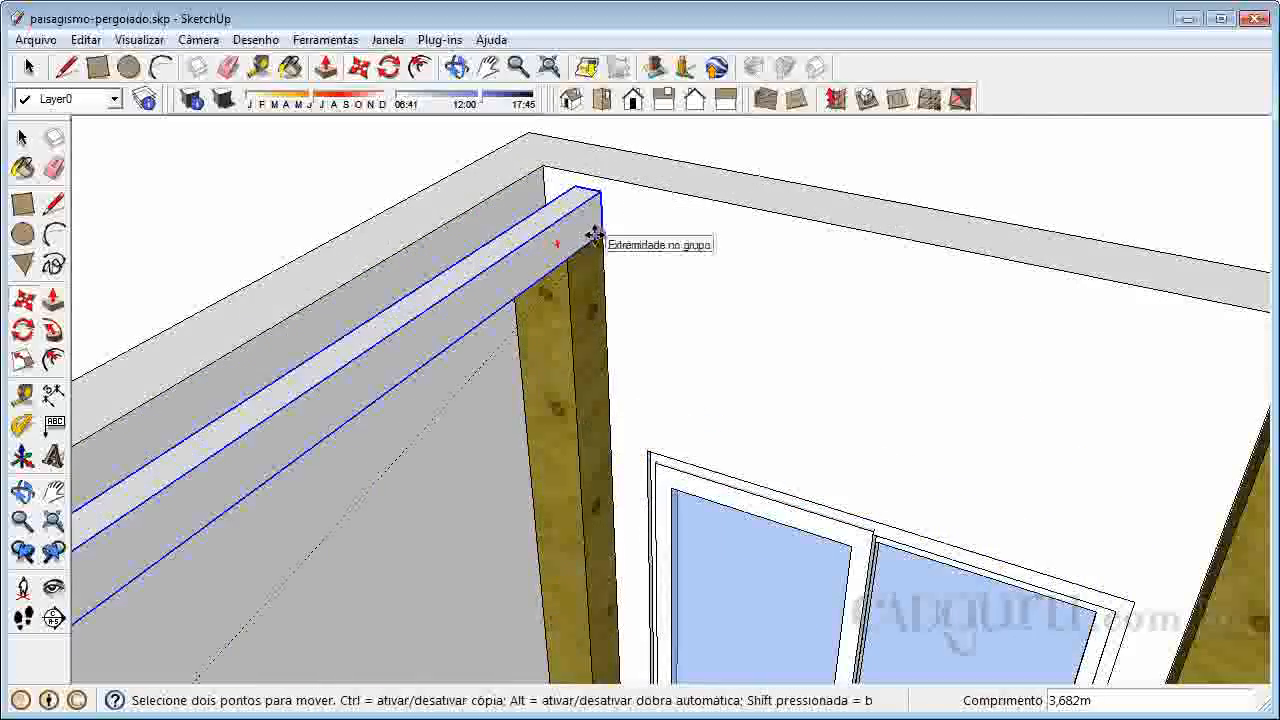
left_click(594, 234)
- Shift the beam slightly sideways toward the wall so it sits centrally on the two wall-side posts
scroll(726, 174, "down", 3)
scroll(396, 383, "up", 1)
scroll(420, 375, "up", 2)
scroll(430, 400, "down", 3)
scroll(641, 174, "up", 4)
scroll(645, 185, "up", 2)
left_click(620, 318)
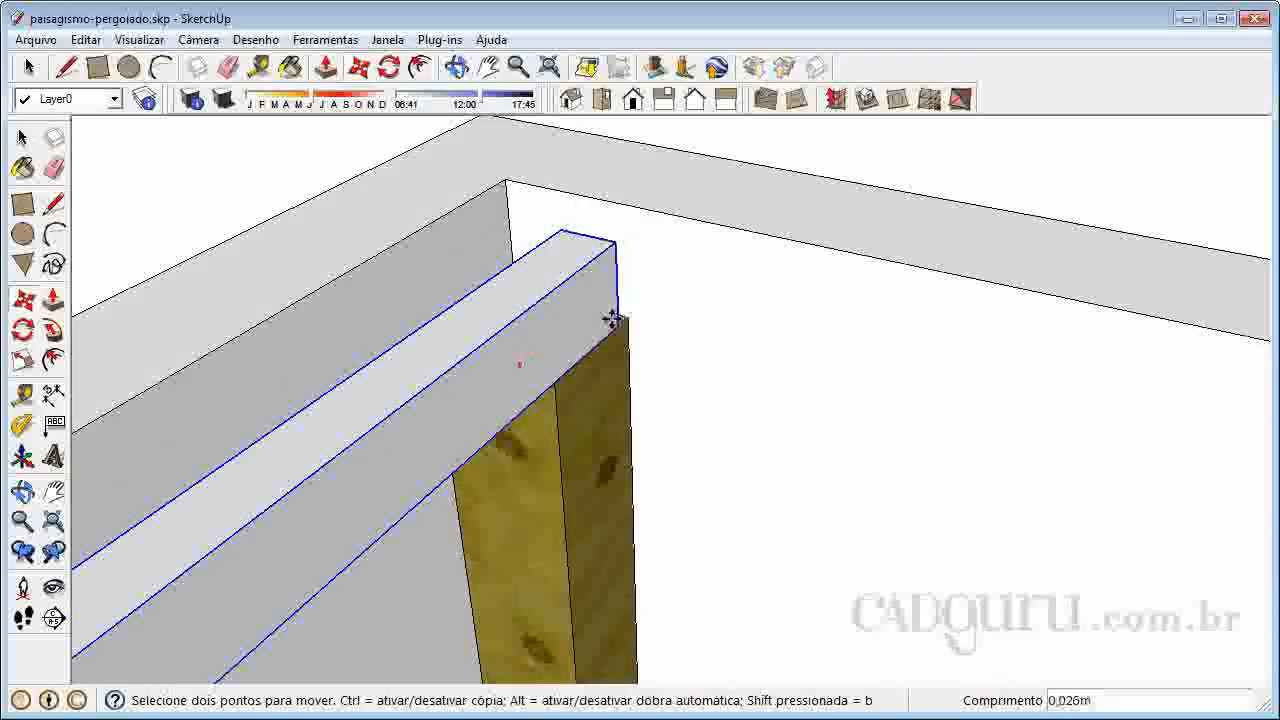
left_click(590, 312)
scroll(676, 216, "down", 3)
scroll(676, 216, "down", 3)
scroll(357, 443, "up", 5)
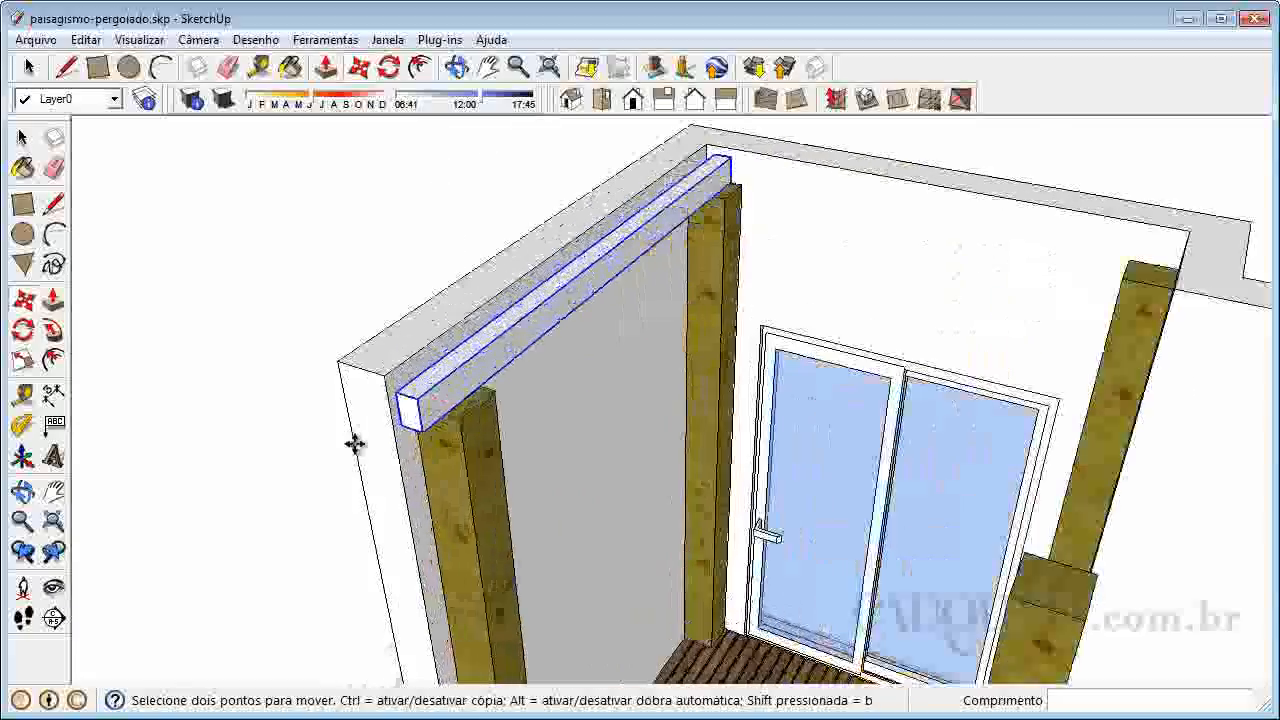
middle_click_drag(363, 409, 531, 306)
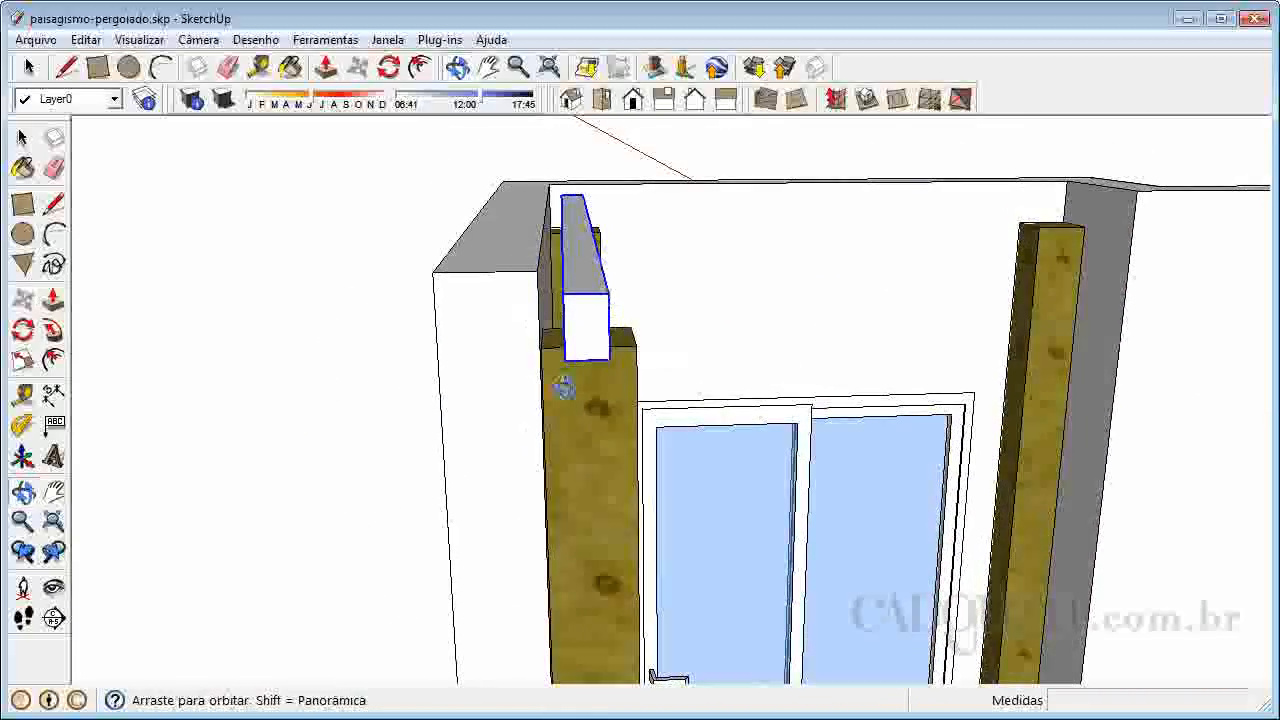
scroll(609, 376, "down", 8)
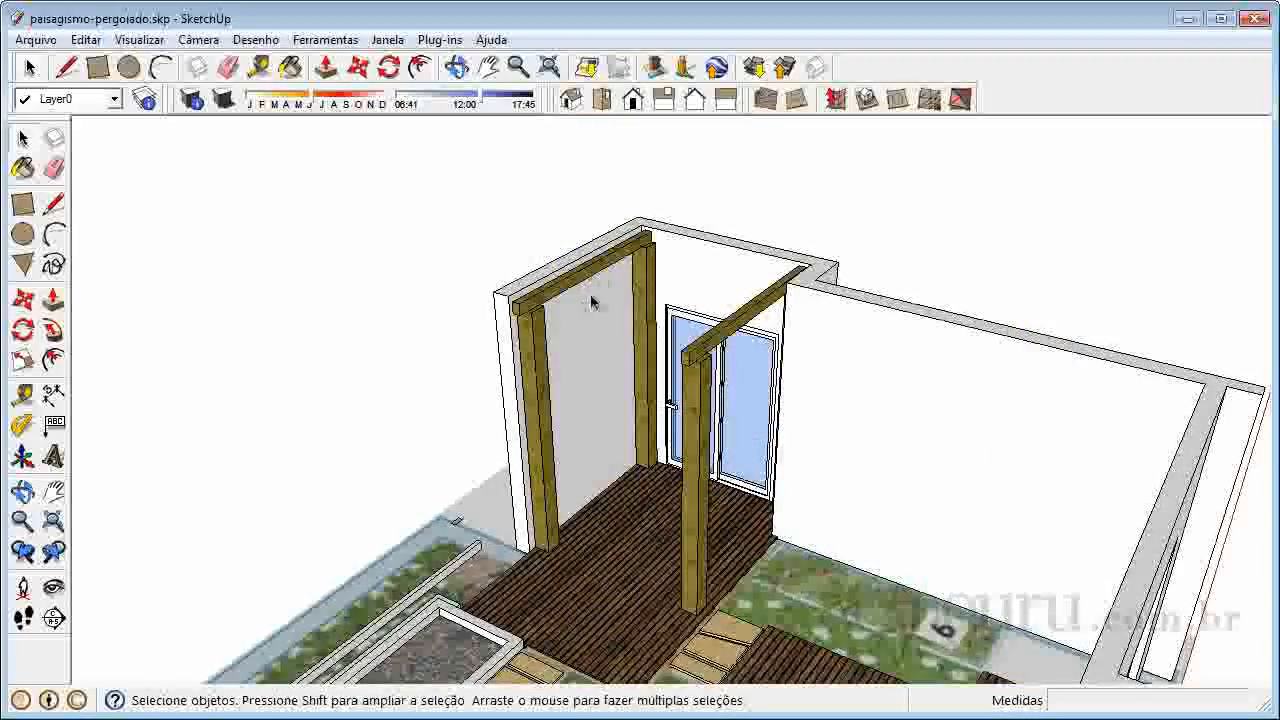
left_click(712, 350)
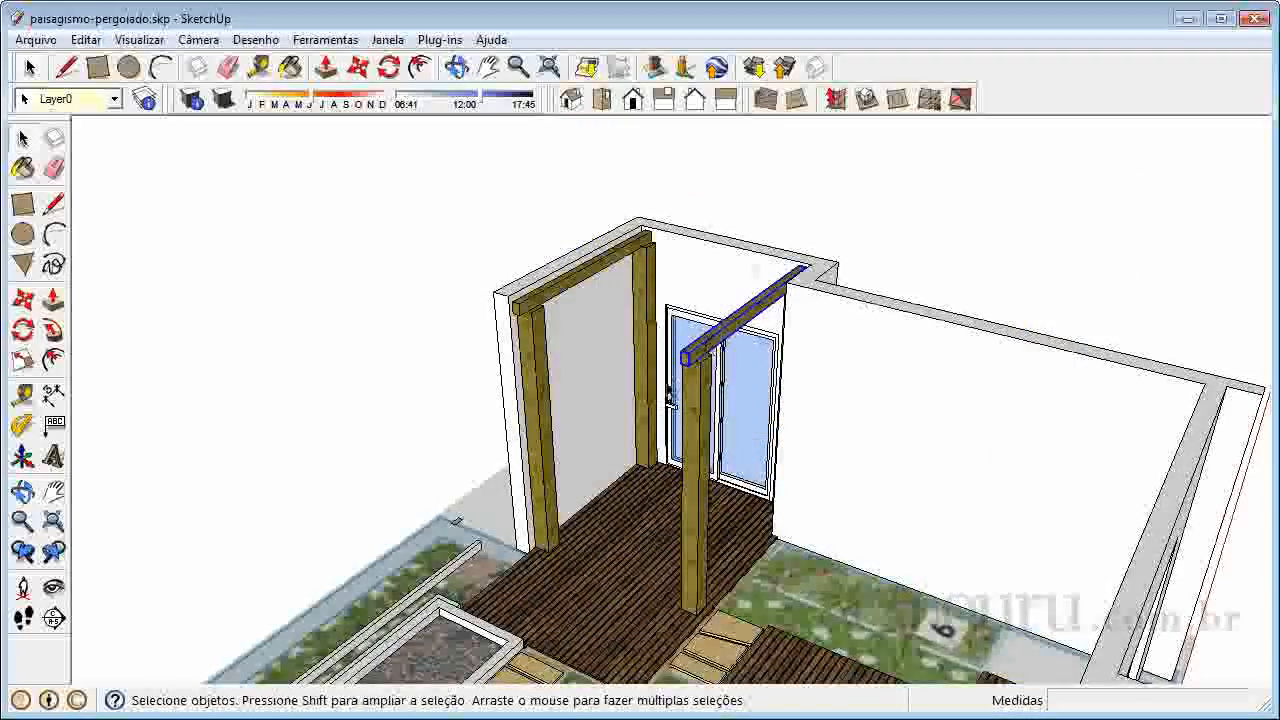
left_click(457, 371)
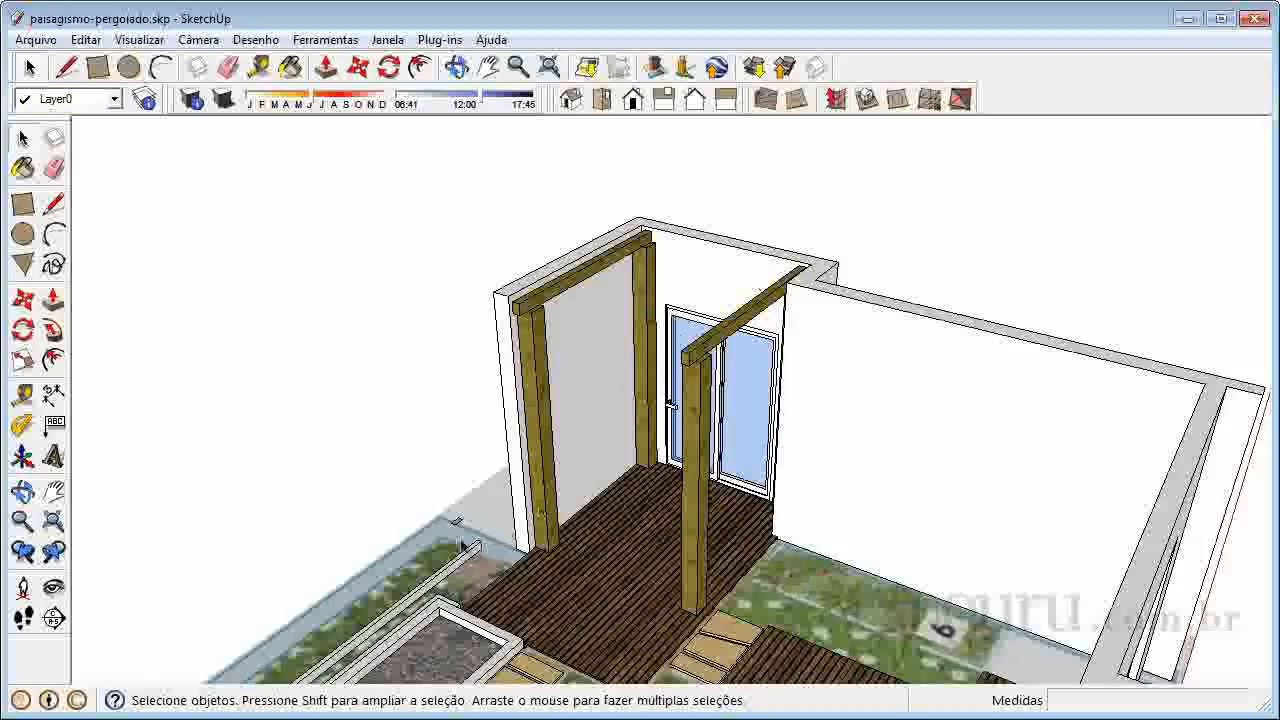
- Extrude the small grouped rectangle on the ground outside the side wall upward 2 m with Push/Pull
scroll(457, 523, "up", 8)
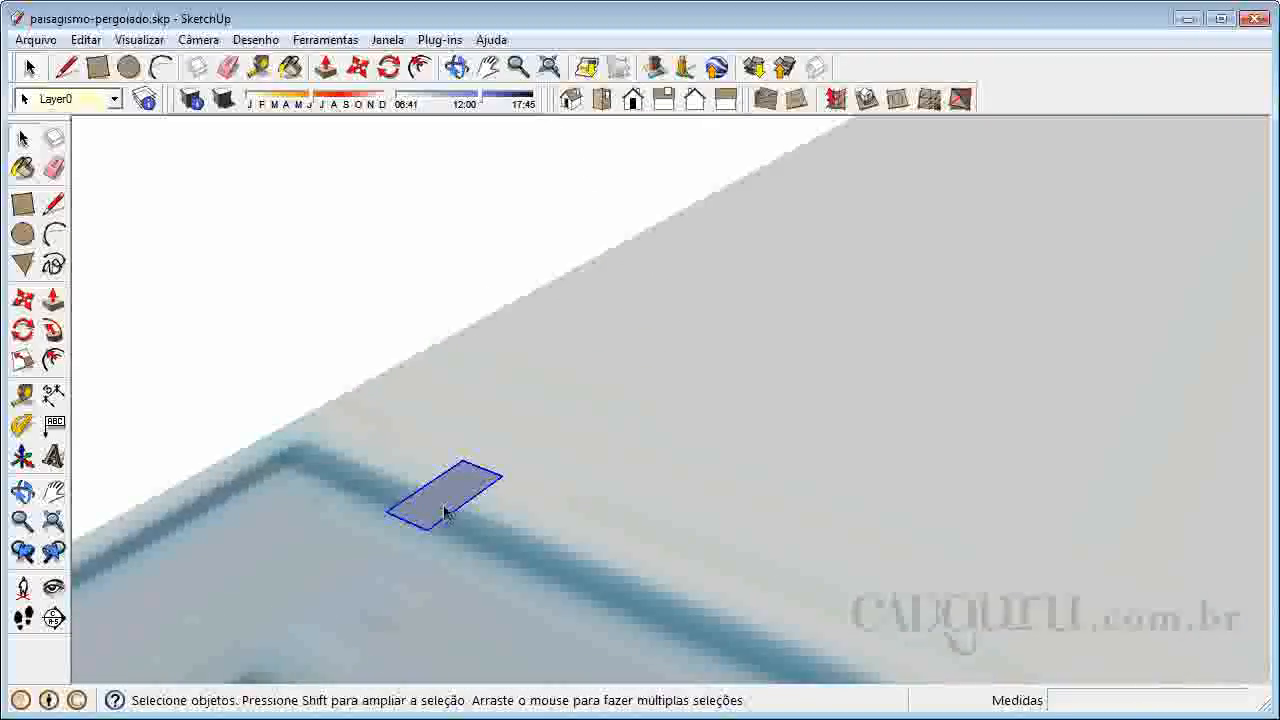
scroll(569, 477, "down", 2)
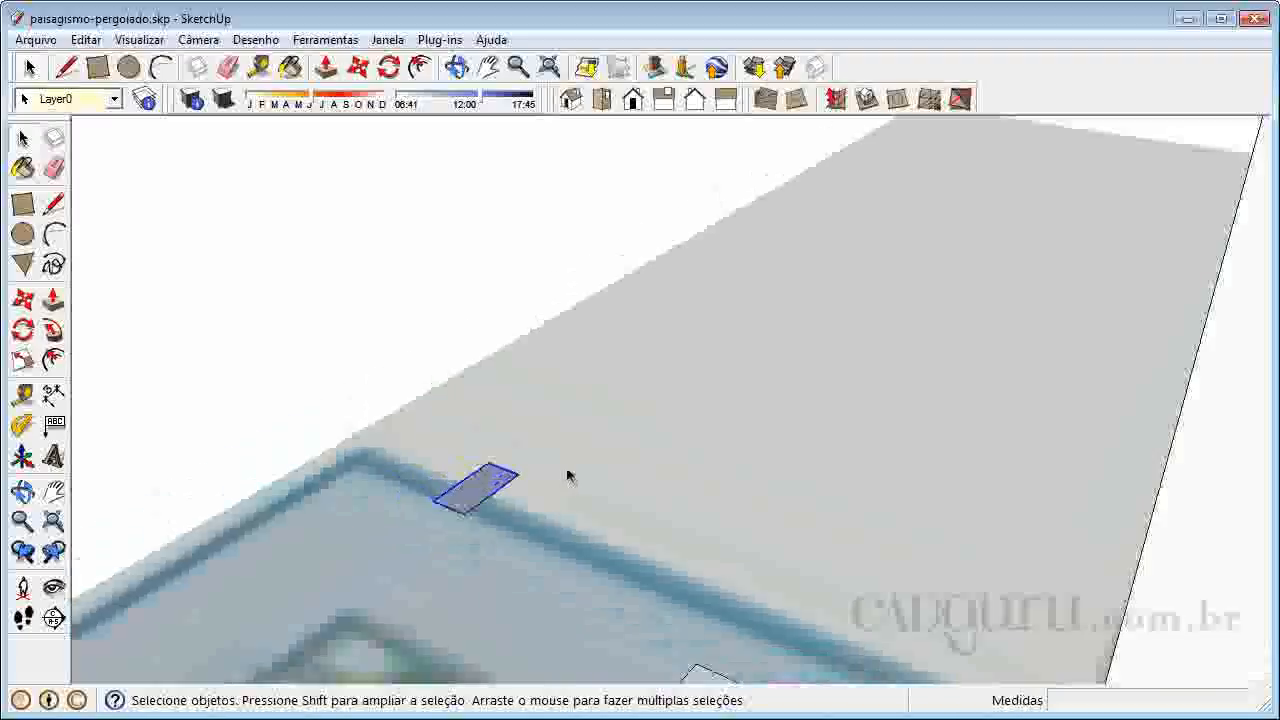
scroll(476, 497, "down", 3)
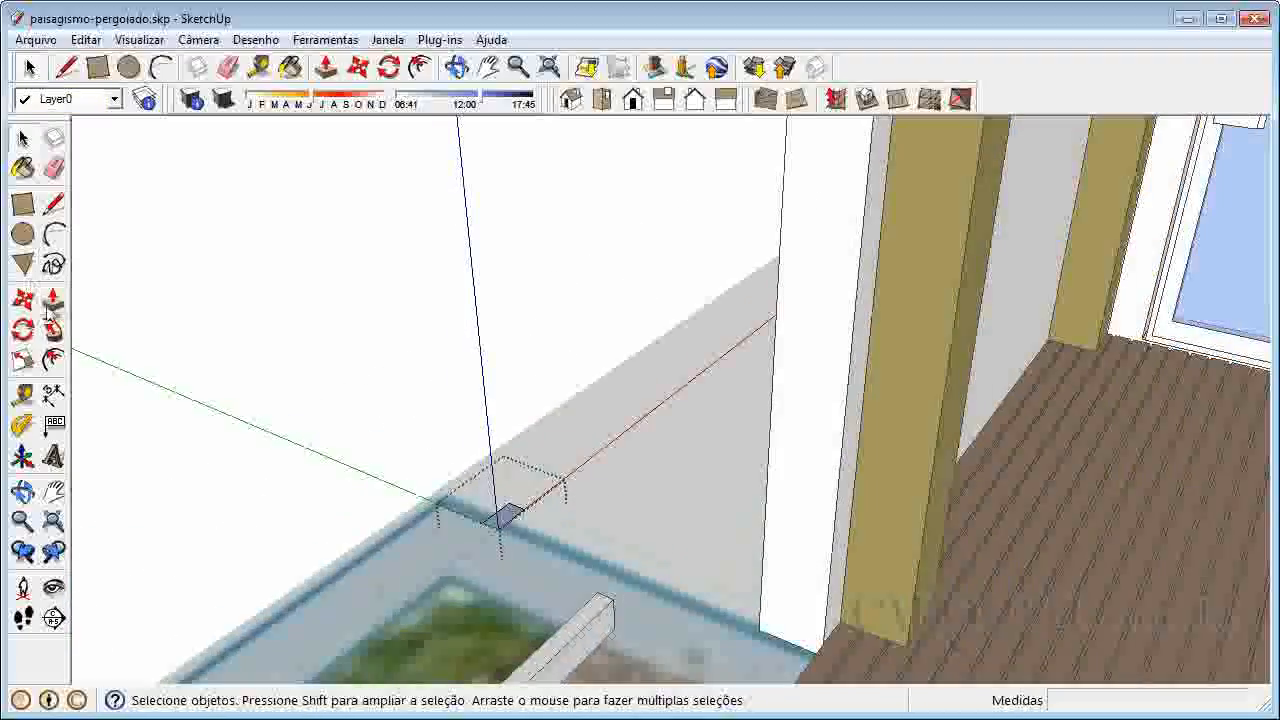
left_click(53, 302)
left_click_drag(508, 519, 476, 260)
type("2")
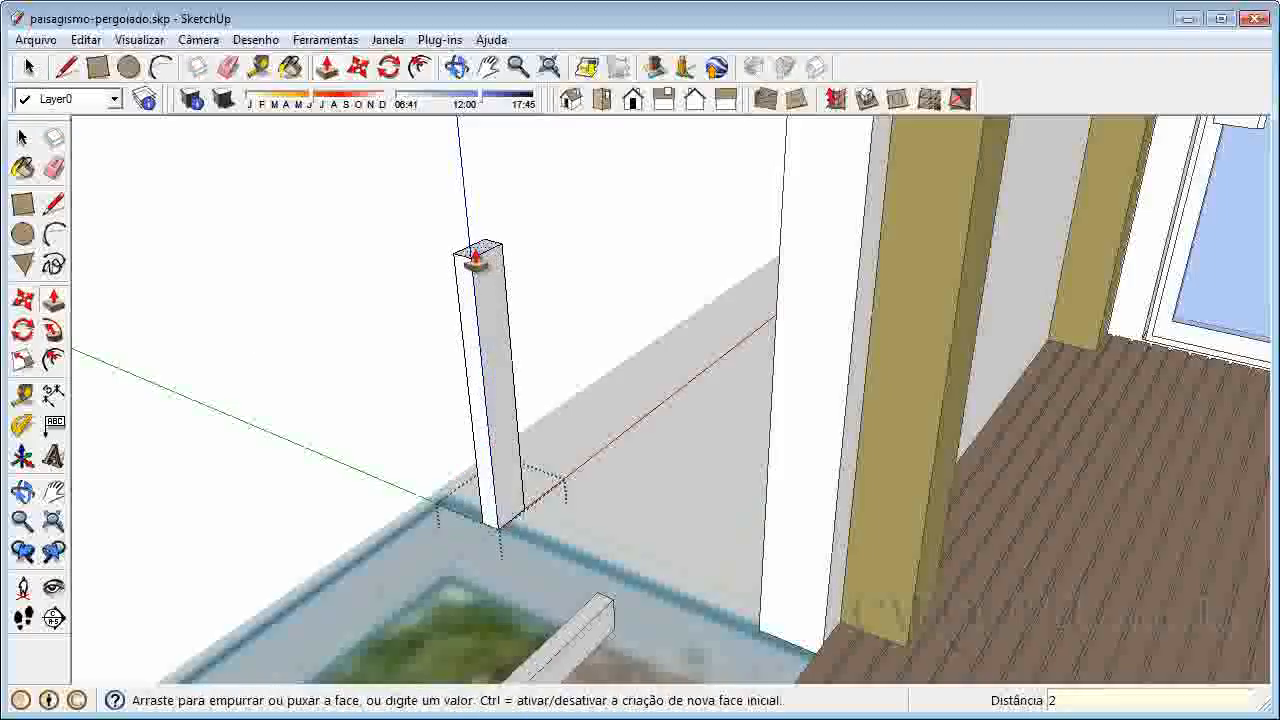
key("Return")
- Close the new piece's group and rotate it from upright to horizontal, parallel to the side wall
scroll(466, 423, "down", 5)
key("space")
scroll(538, 485, "up", 2)
left_click(470, 432)
left_click(22, 331)
scroll(476, 517, "up", 4)
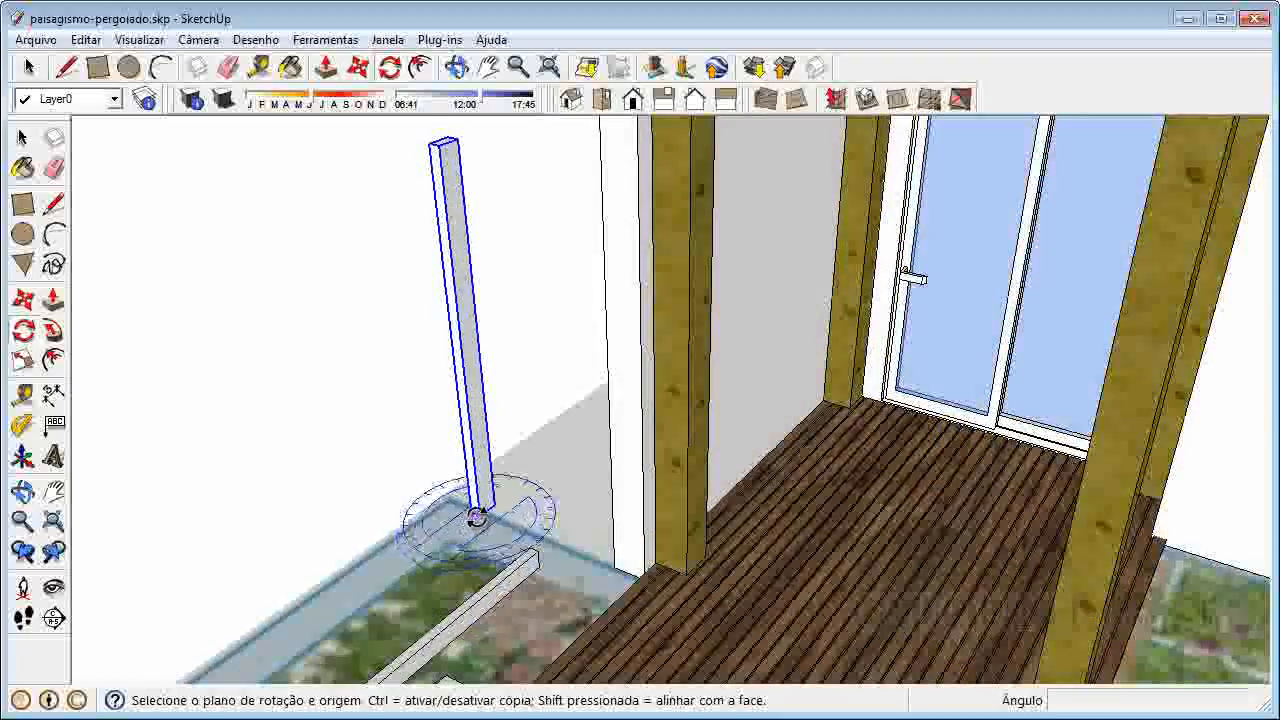
left_click(478, 438)
left_click(516, 418)
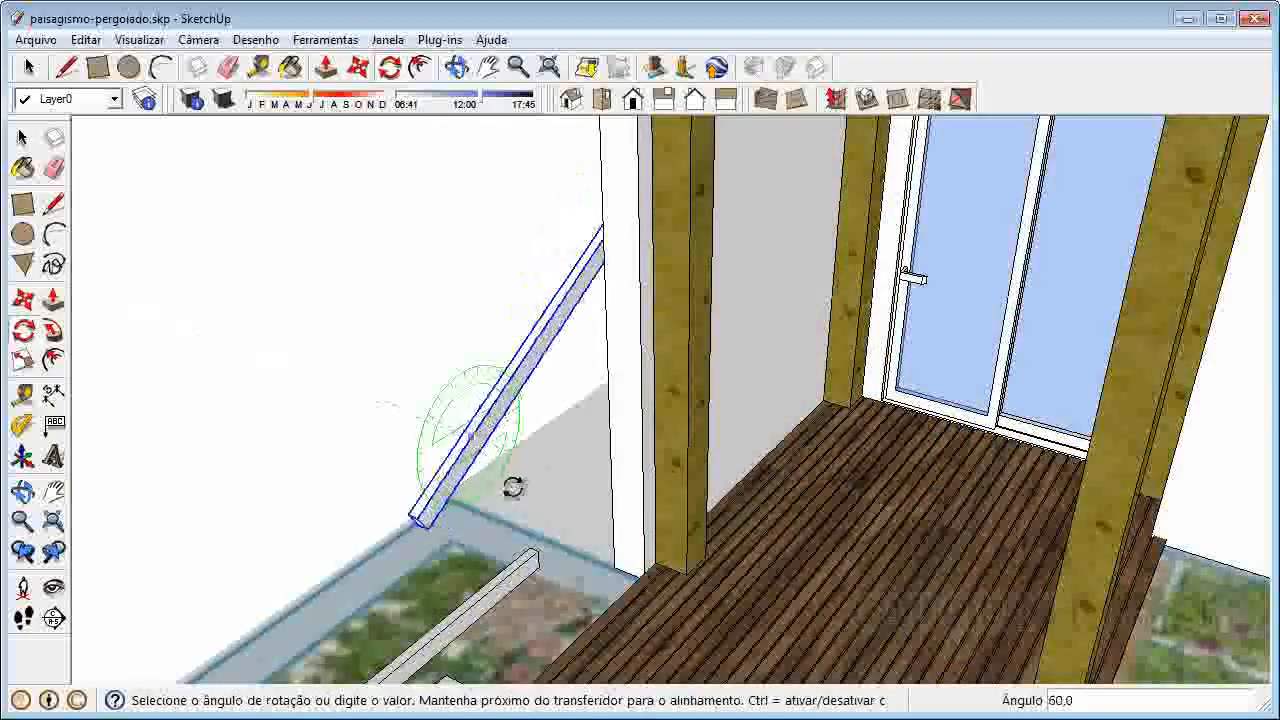
left_click(483, 514)
- Rotate the horizontal crossbeam in the ground plane until it runs perpendicular to the side wall
middle_click_drag(460, 520, 378, 507)
left_click(376, 510)
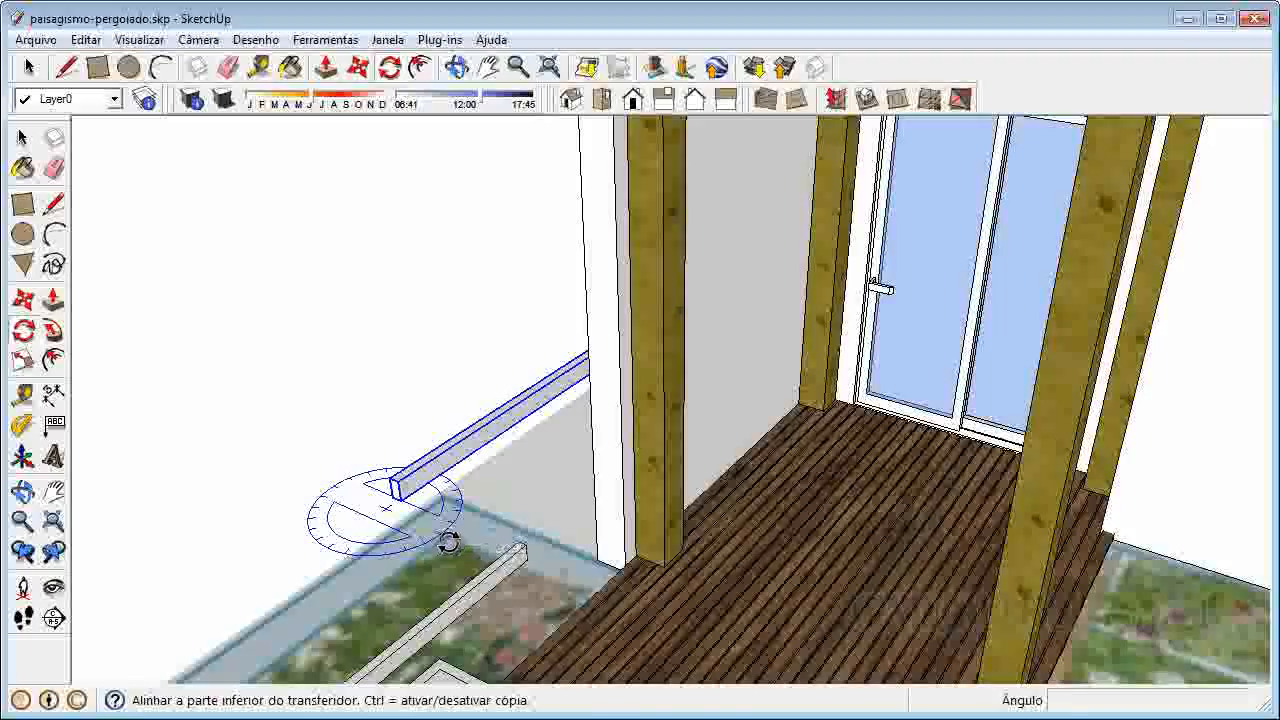
left_click(452, 528)
left_click(325, 551)
scroll(262, 505, "down", 2)
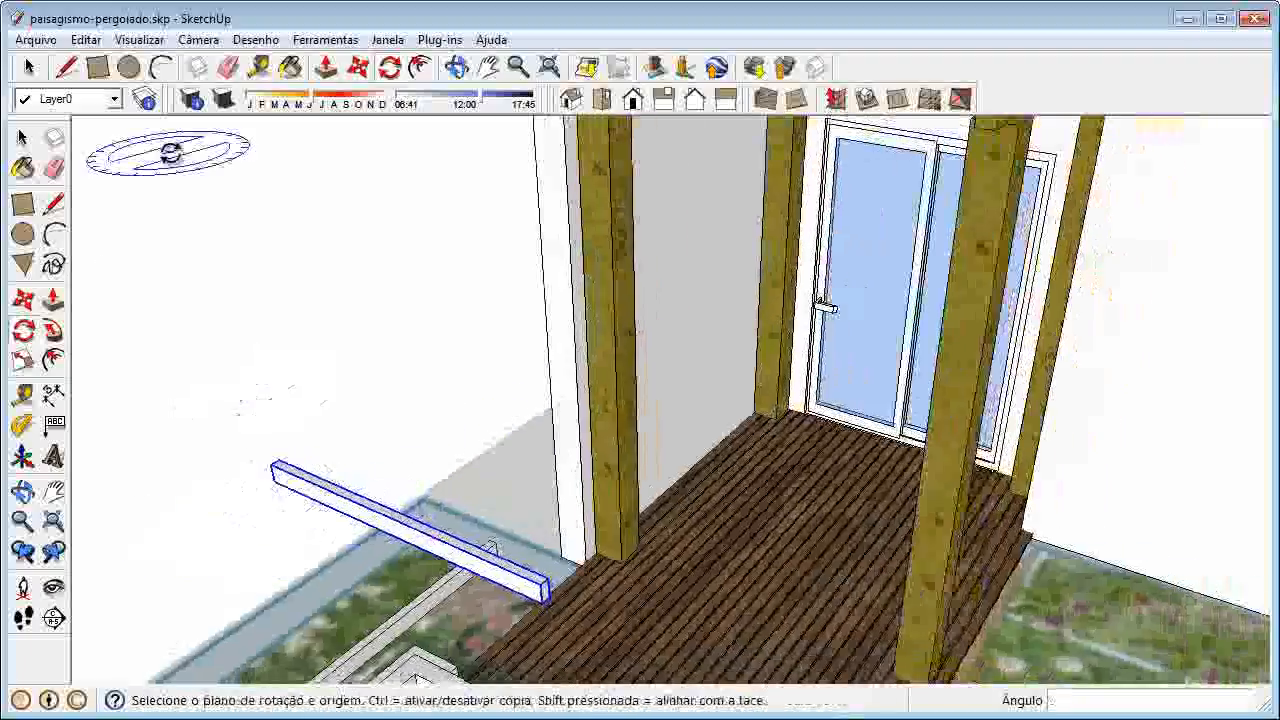
- Move the crossbeam by its lower end corner onto the front ends of the two wooden side beams, spanning across them
left_click(23, 139)
left_click(23, 300)
scroll(275, 498, "up", 1)
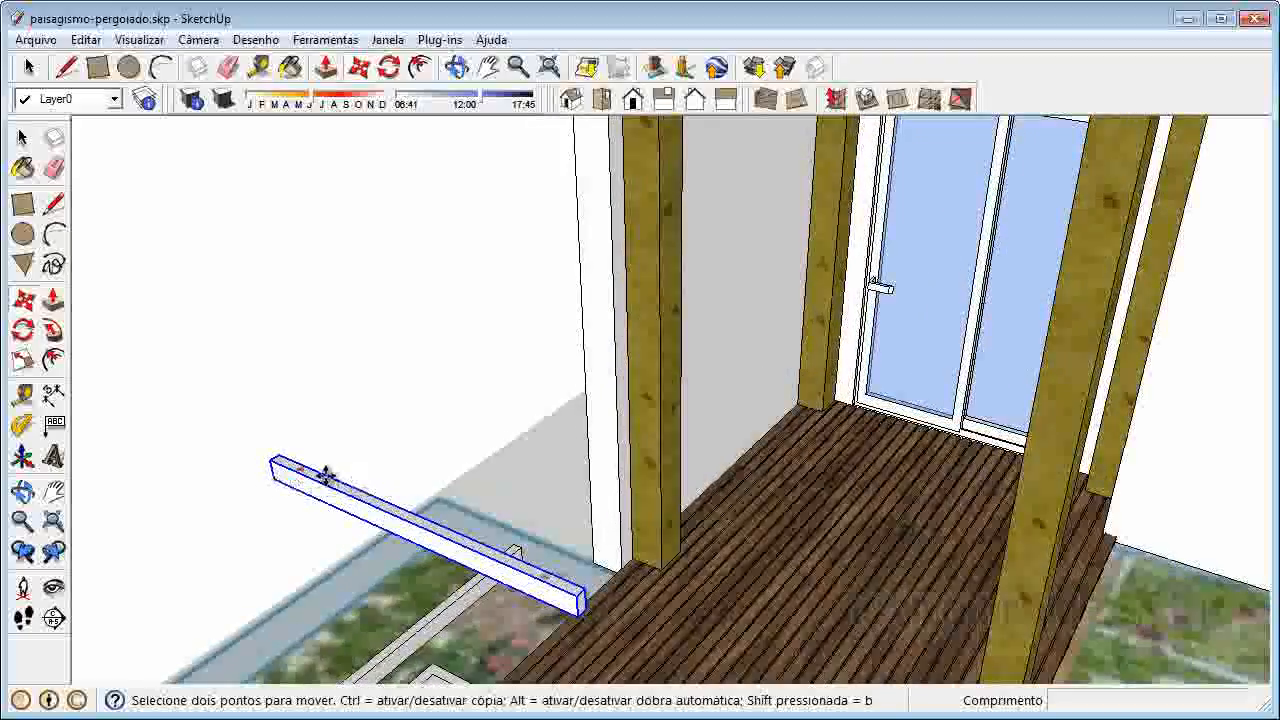
left_click(273, 478)
scroll(400, 500, "down", 3)
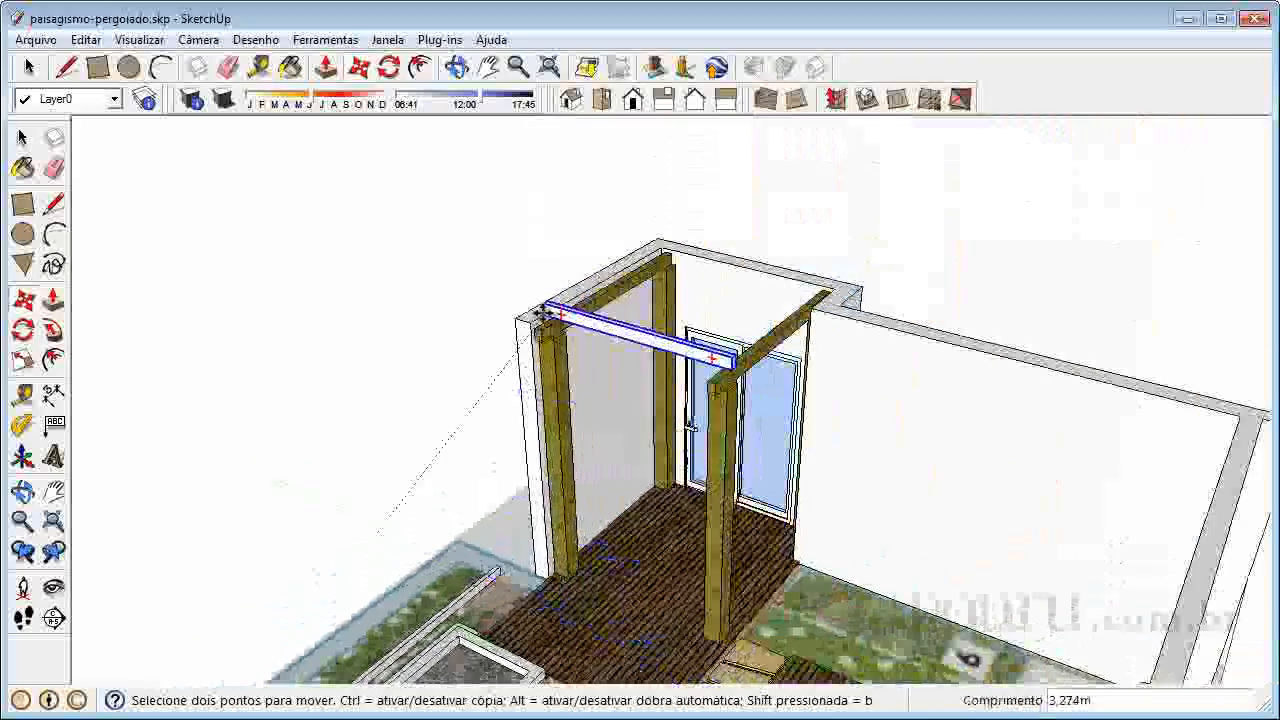
scroll(540, 330, "up", 4)
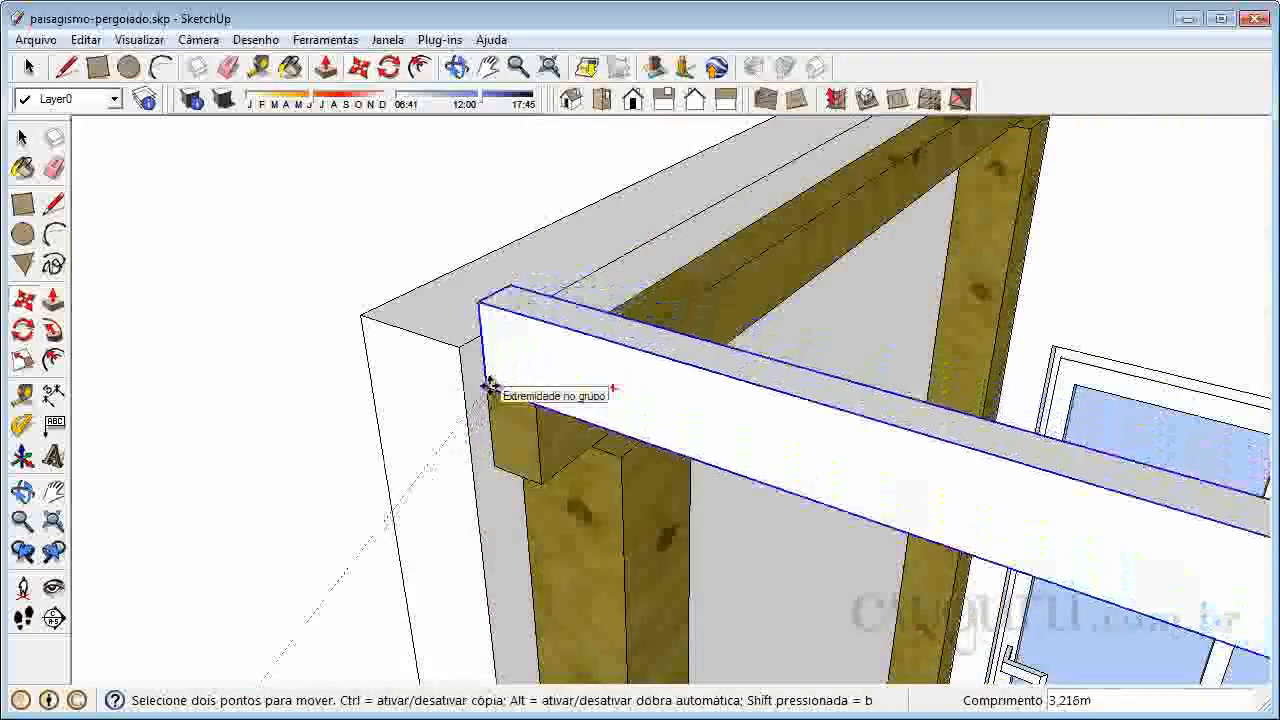
left_click(574, 277)
scroll(576, 279, "down", 2)
scroll(576, 279, "down", 2)
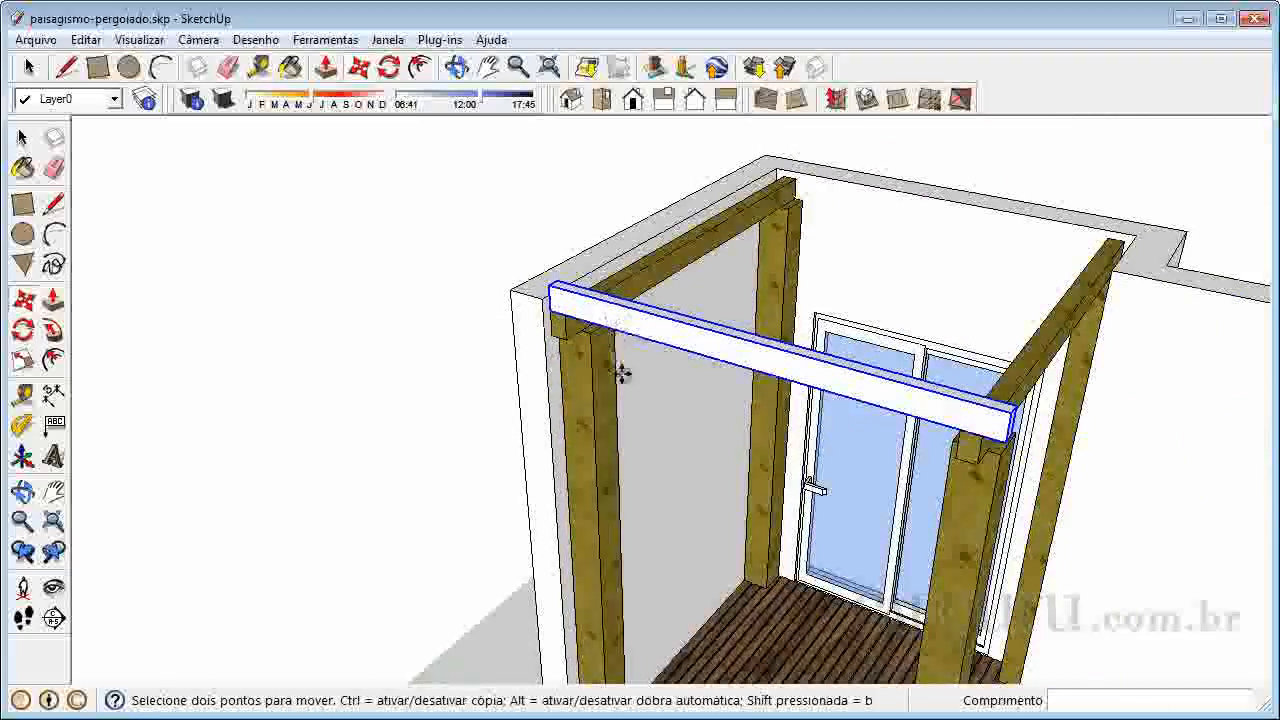
- Move the crossbeam 0.15 m along the red axis, from the front ends of the side beams toward the glass door
scroll(608, 335, "up", 2)
scroll(503, 251, "up", 3)
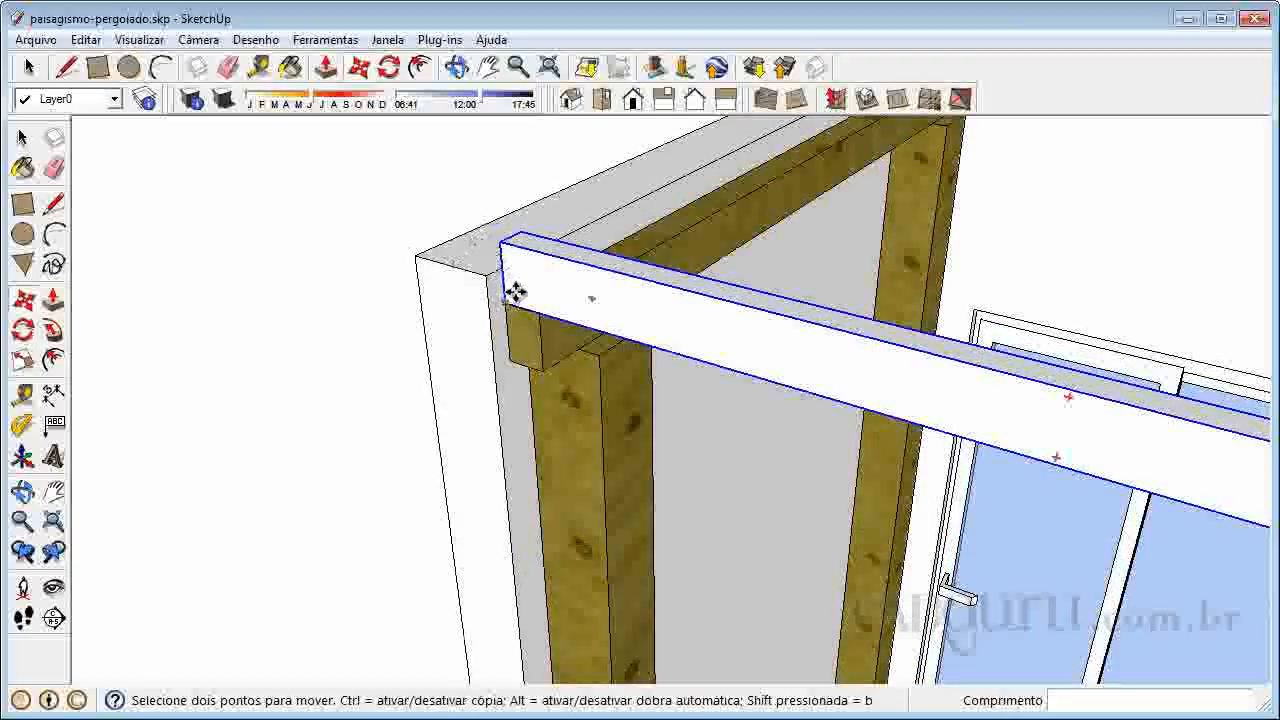
scroll(522, 258, "down", 3)
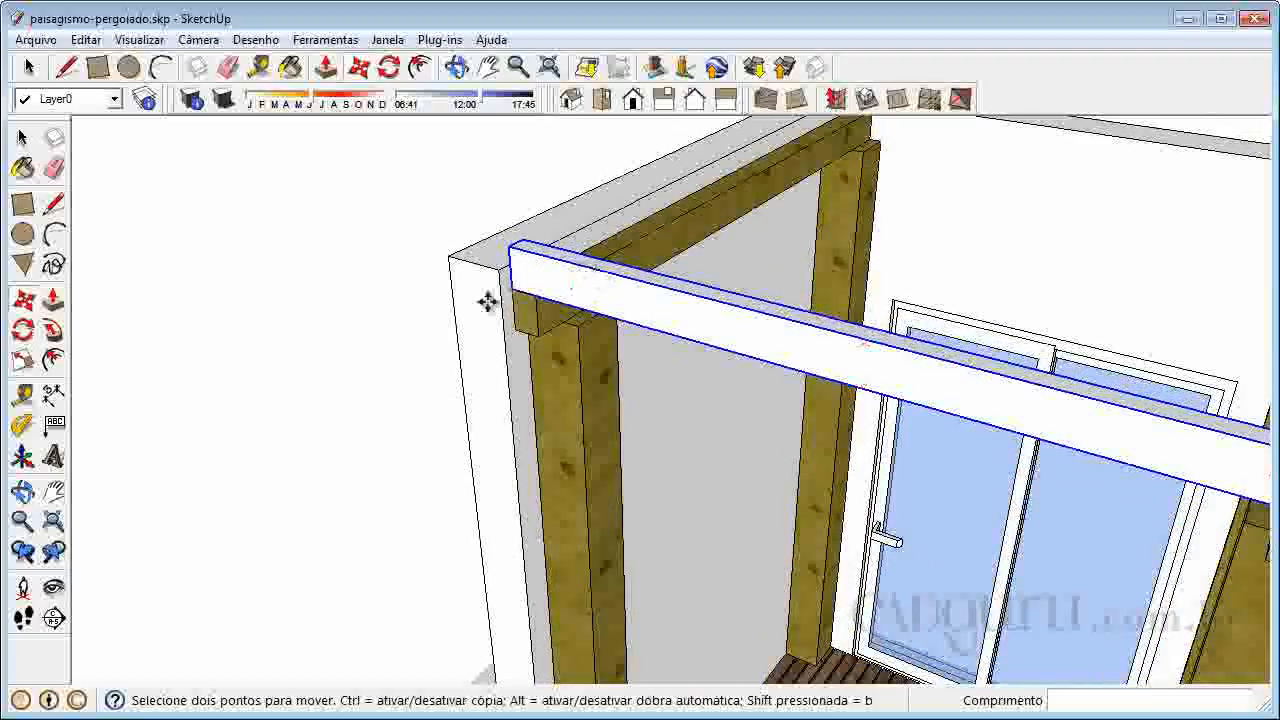
scroll(580, 247, "down", 5)
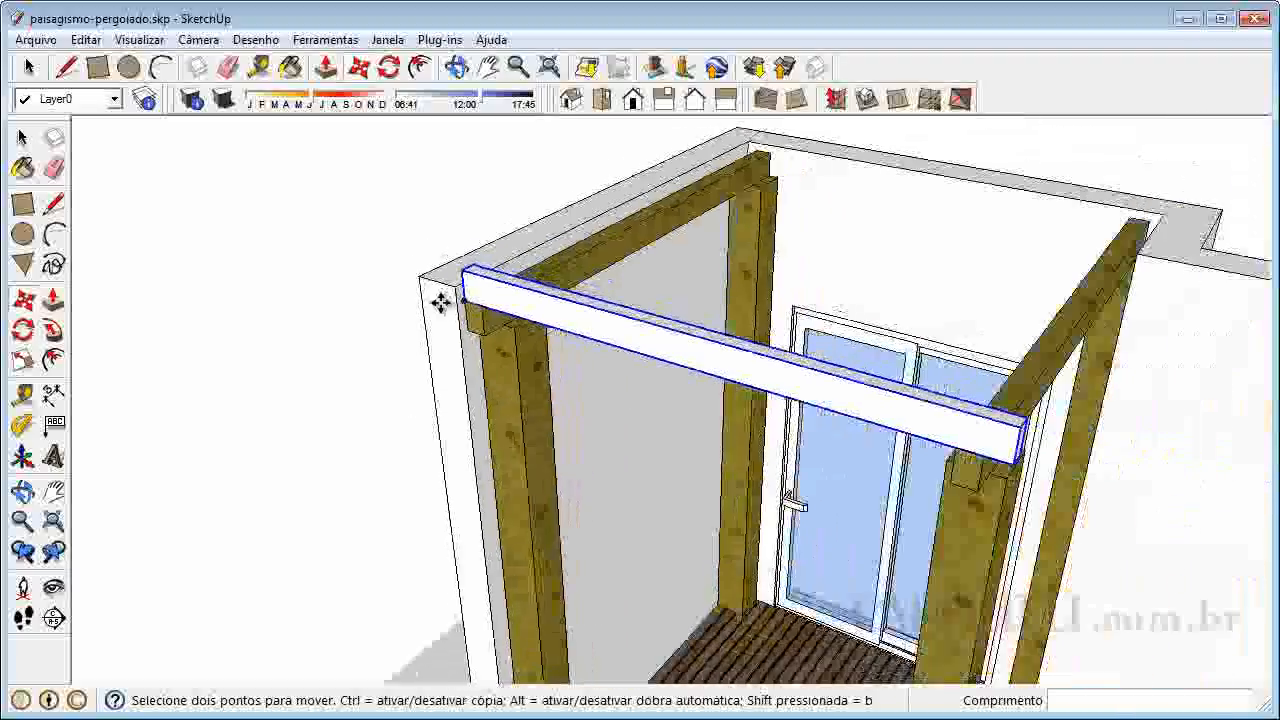
left_click(270, 393)
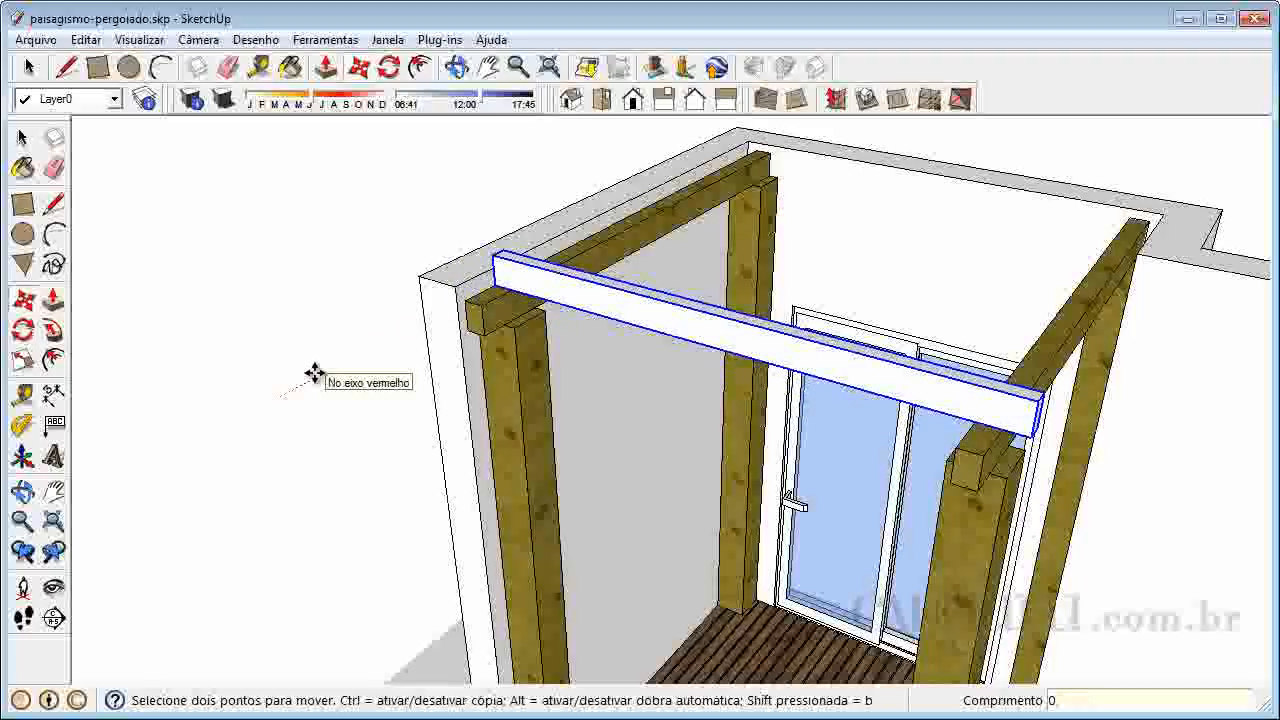
type("0,15")
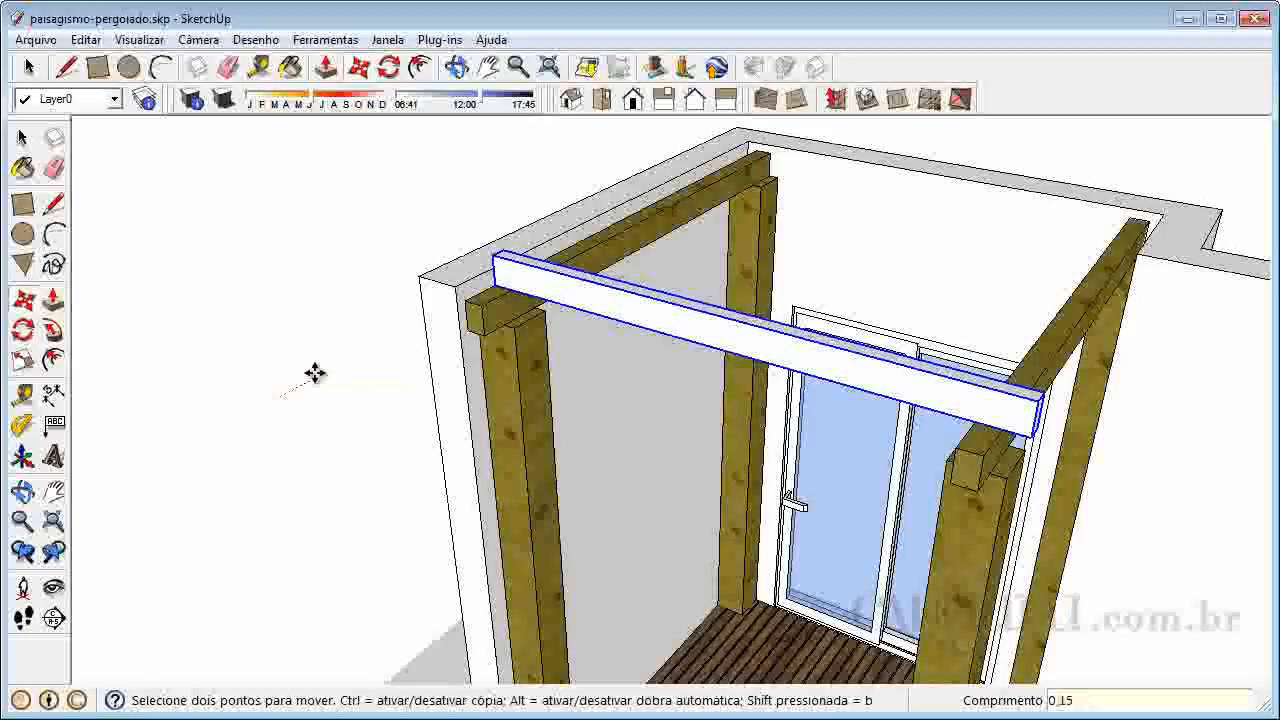
key("Return")
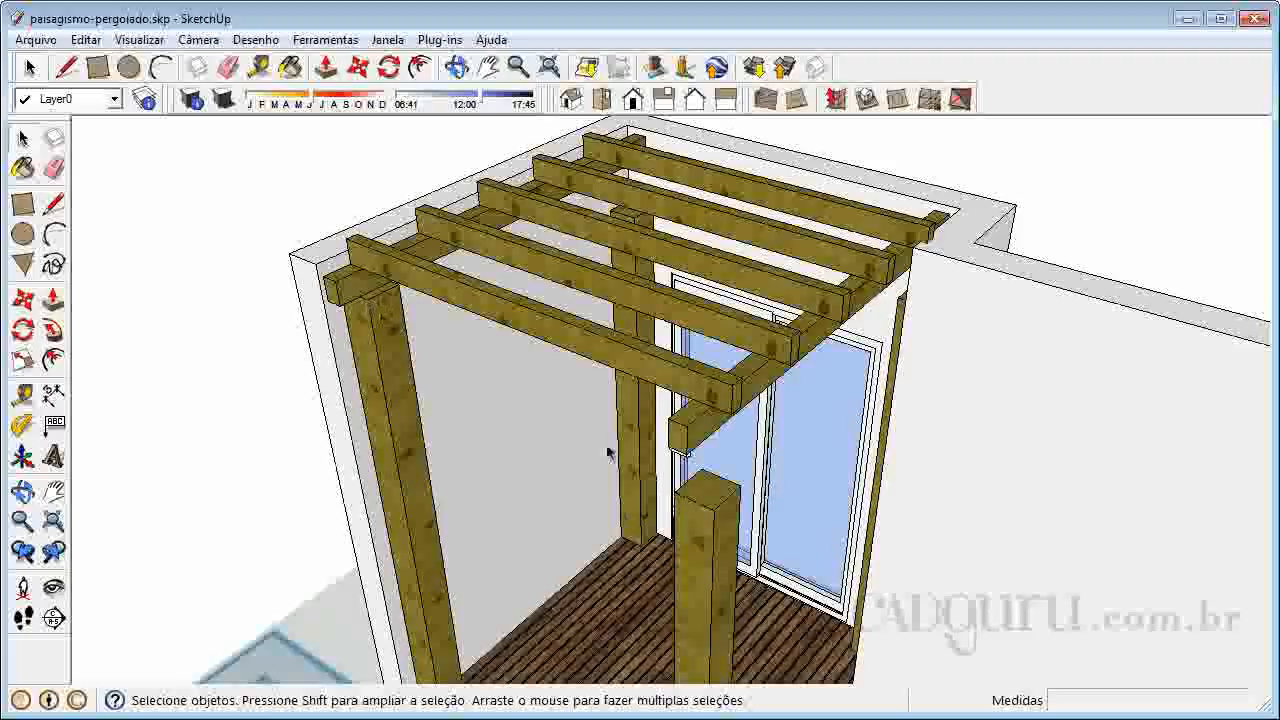
- Shorten the front post beside the side wall by pushing its top face down 0.3 m with Push/Pull
scroll(315, 250, "up", 2)
scroll(403, 313, "up", 5)
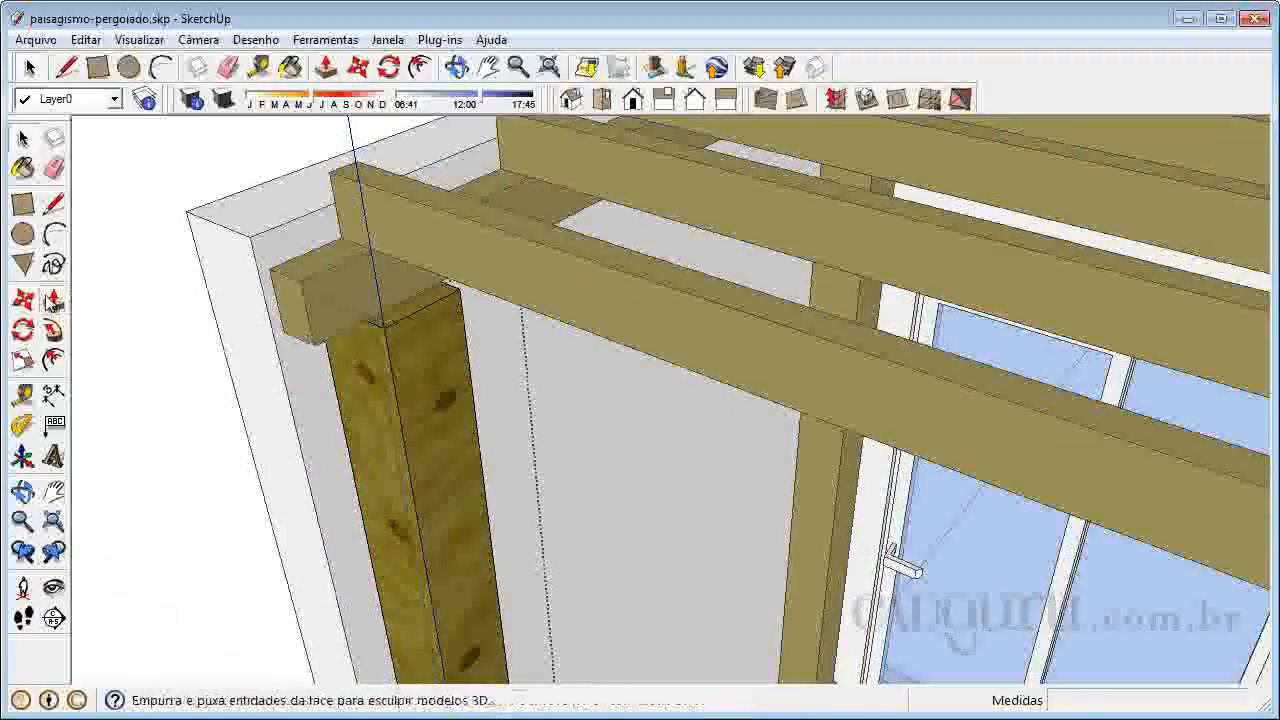
left_click(326, 67)
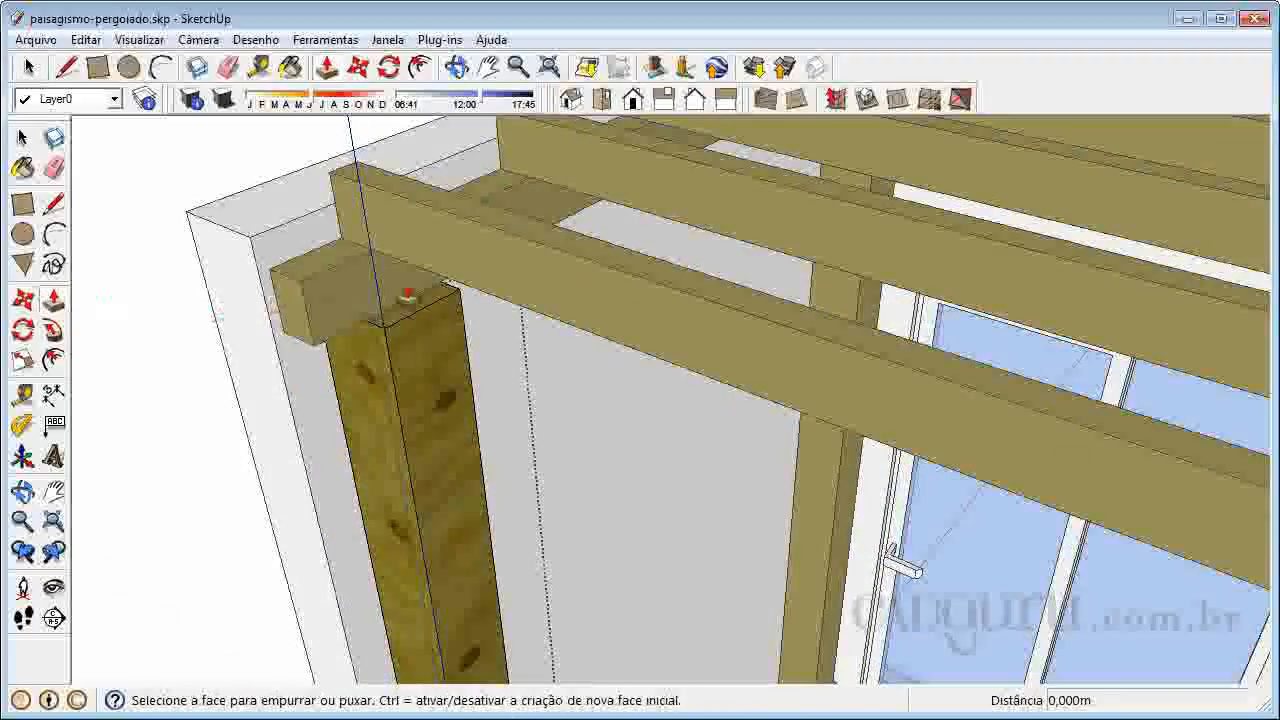
left_click_drag(420, 290, 445, 425)
left_click(445, 422)
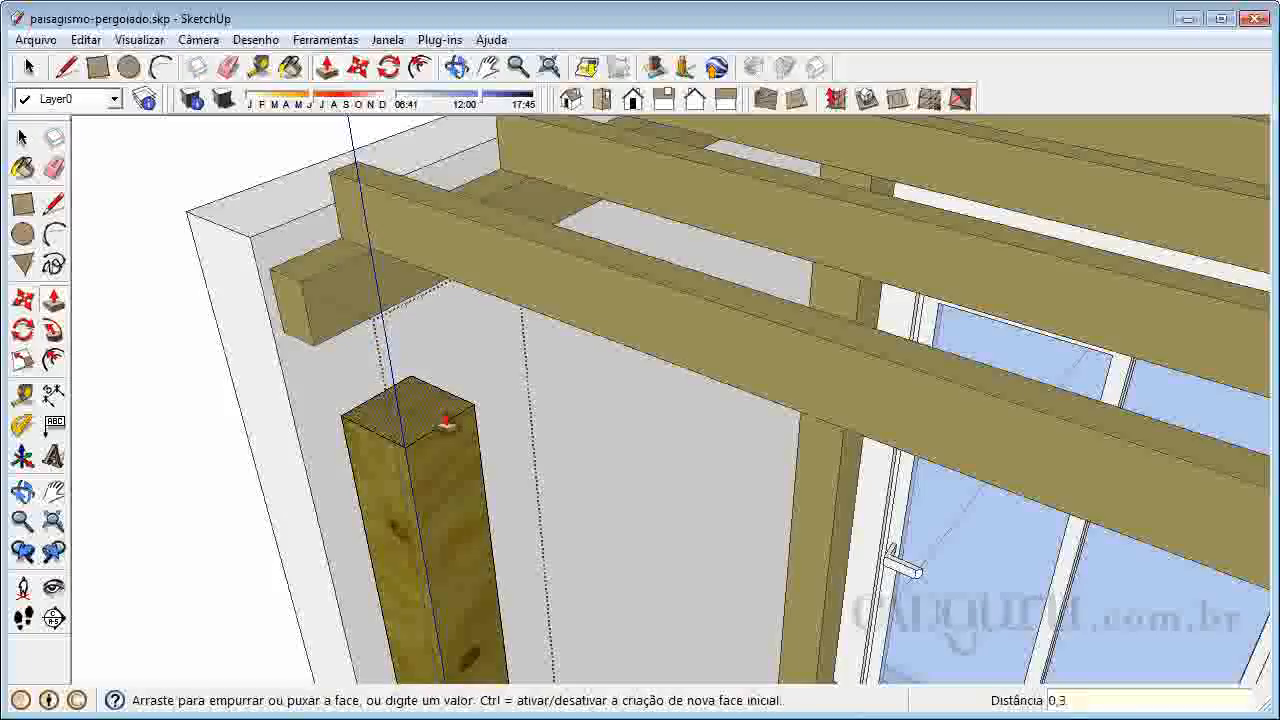
left_click(22, 137)
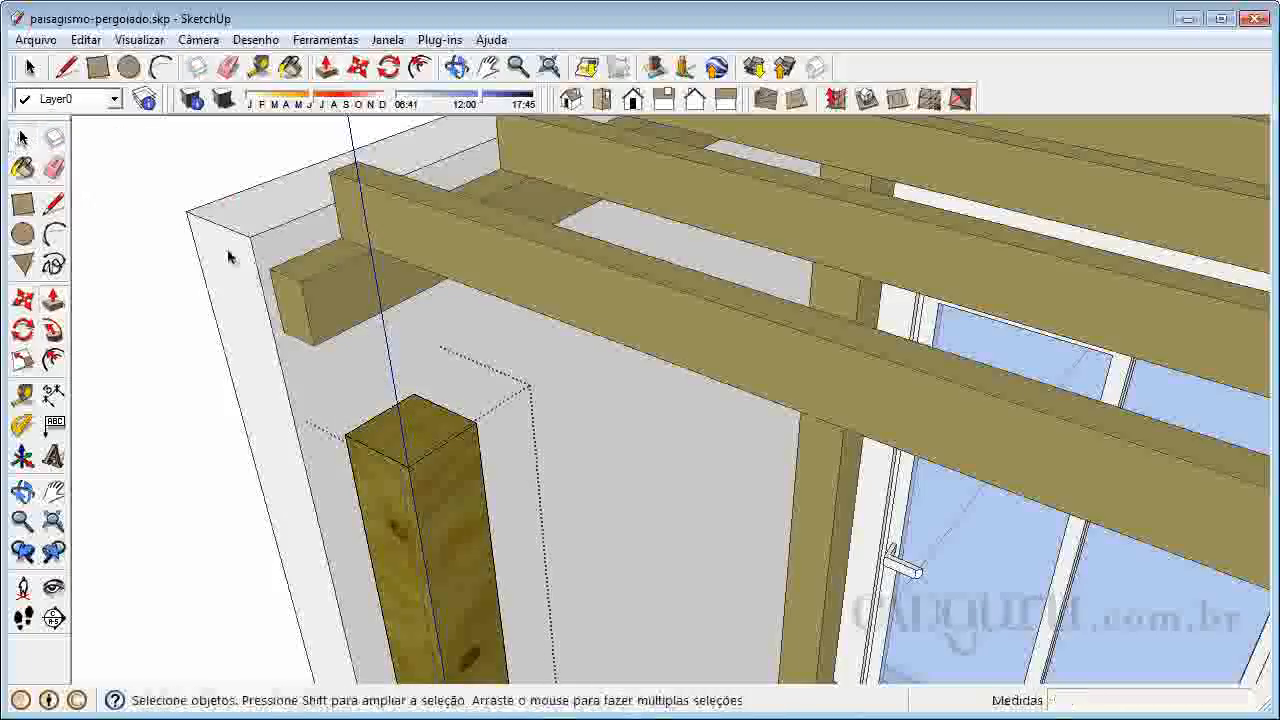
- Select both side beams and all five crossbeams and move them together 0.3 m down the blue axis onto the posts
scroll(295, 337, "down", 3)
left_click(301, 320)
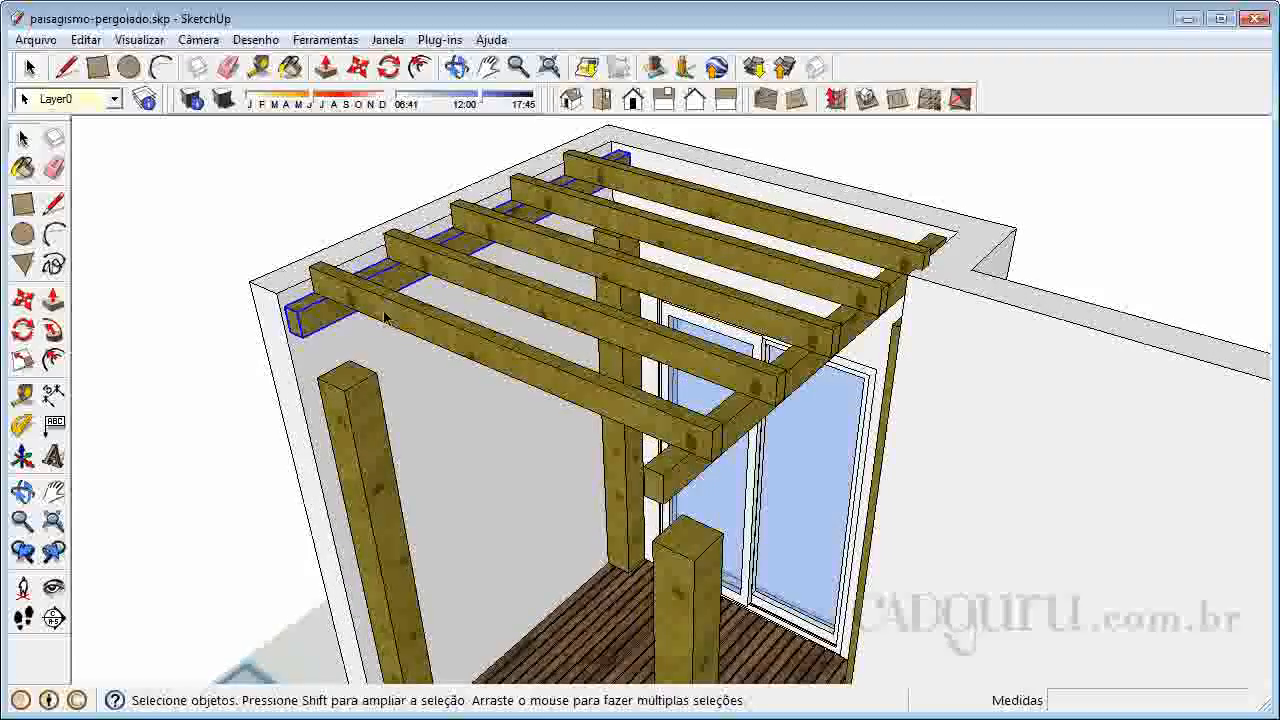
left_click(425, 322, "shift")
left_click(495, 288, "shift")
left_click(560, 255, "shift")
left_click(590, 215, "shift")
left_click(660, 186, "shift")
left_click(680, 470, "shift")
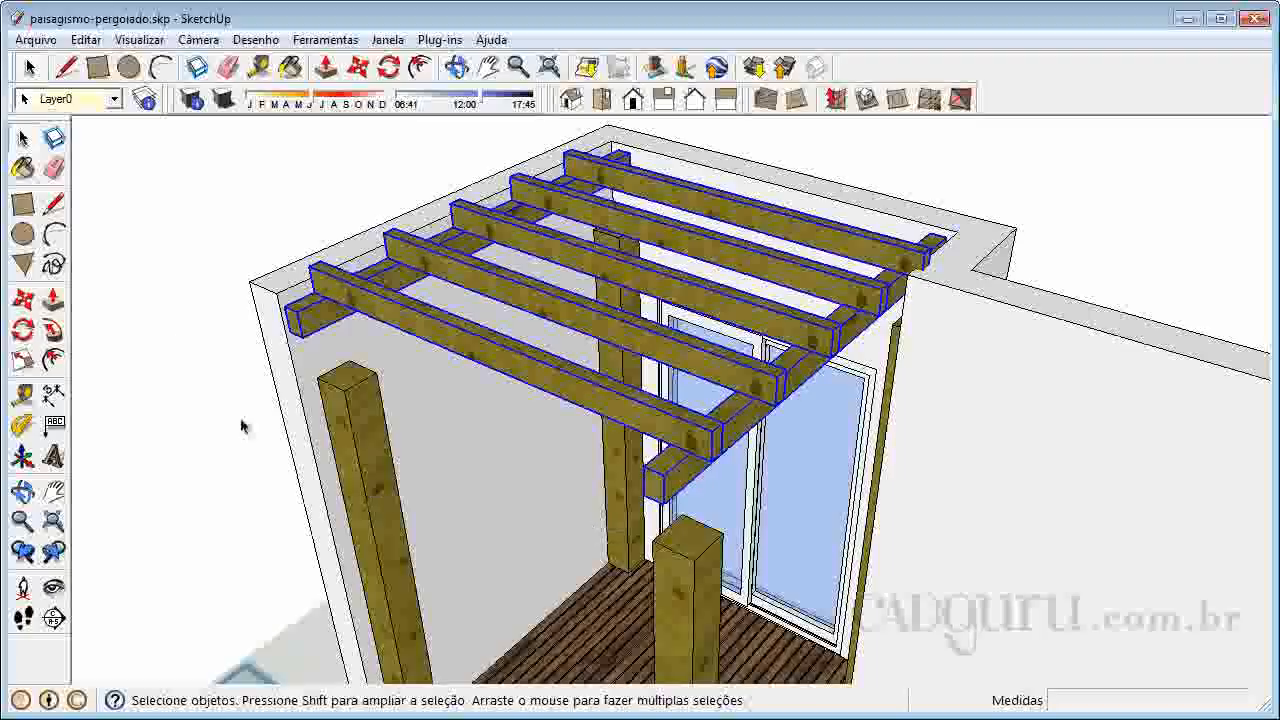
left_click(27, 309)
left_click(173, 223)
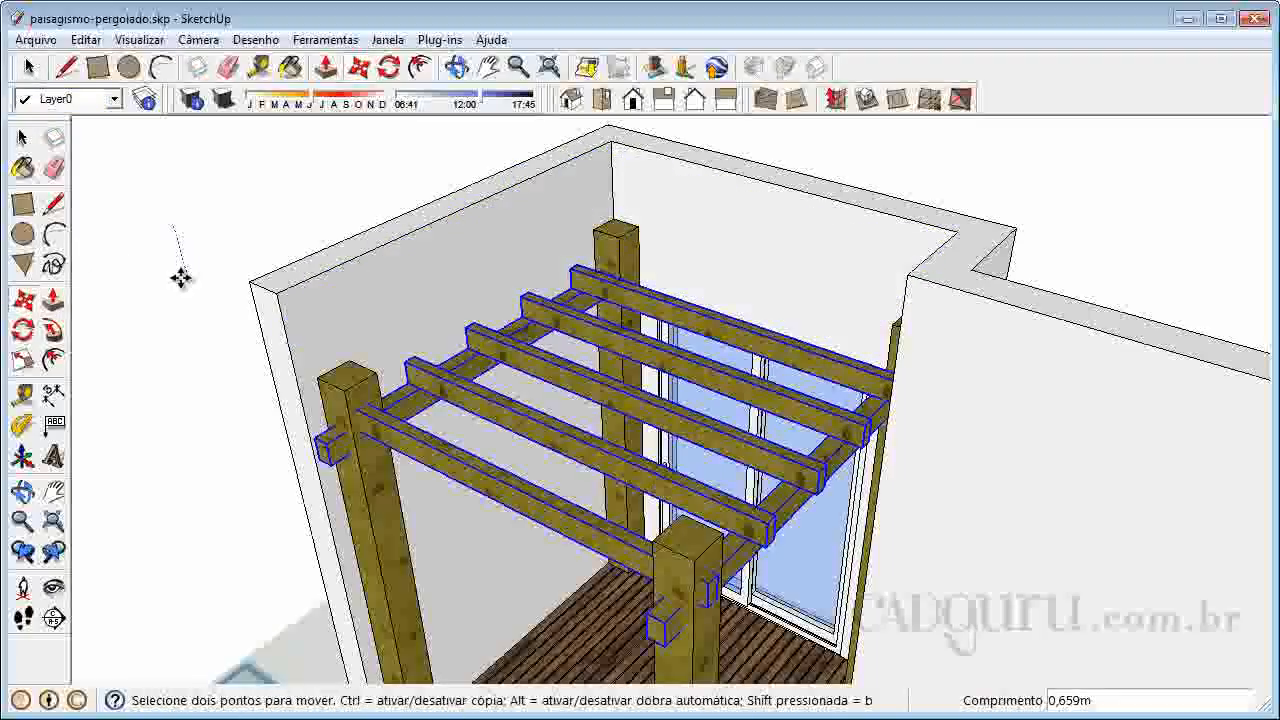
type("0,")
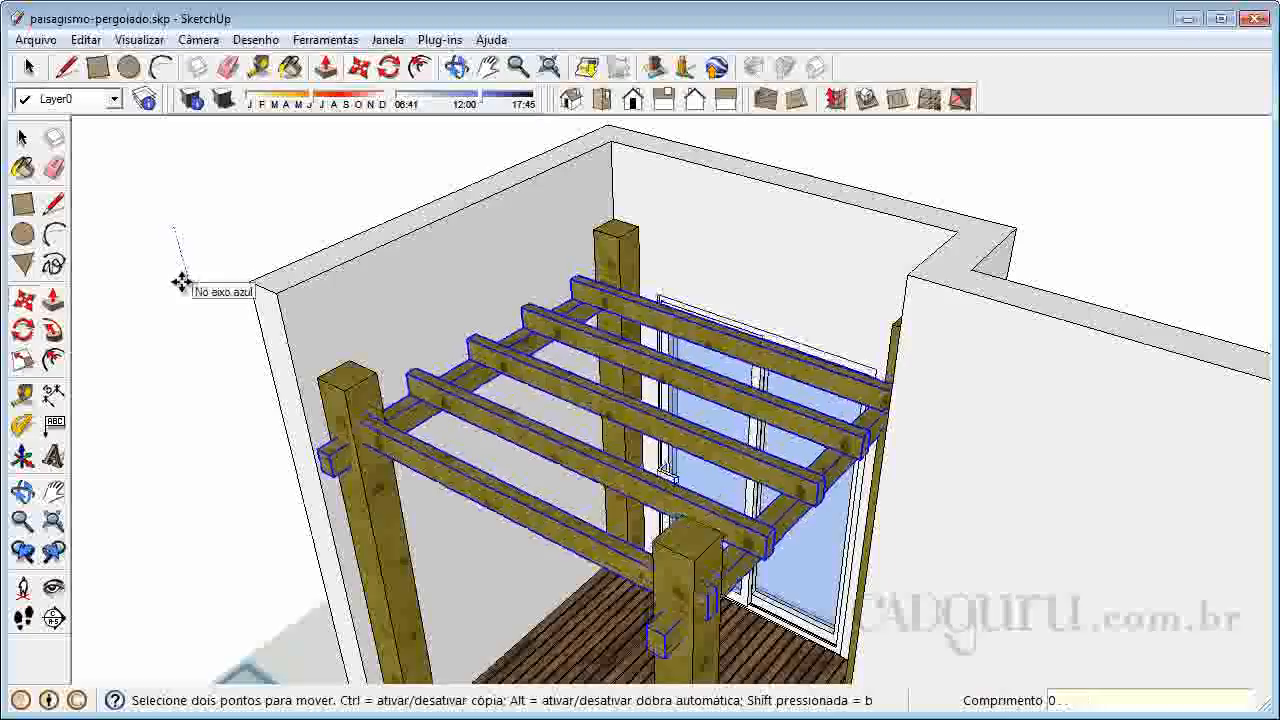
type("3")
key("Return")
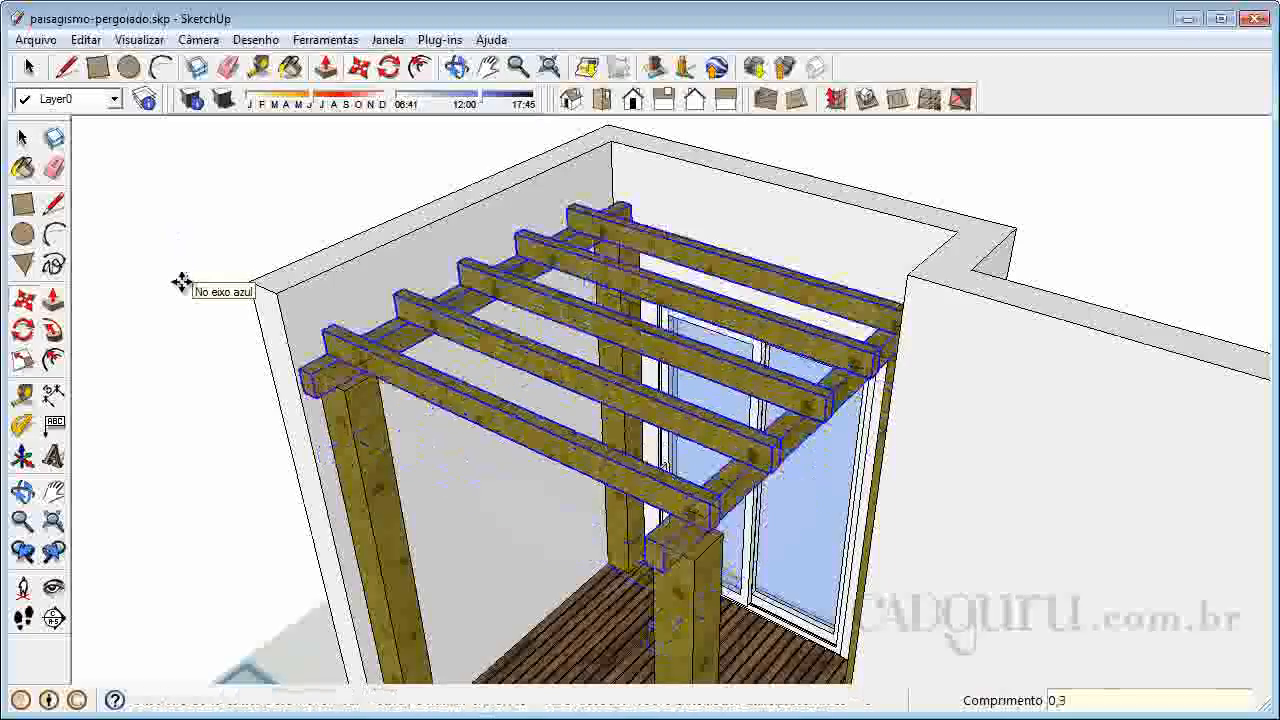
- Deselect the beams and examine the whole pergola over the deck, checking how the beams rest on the posts
left_click(22, 491)
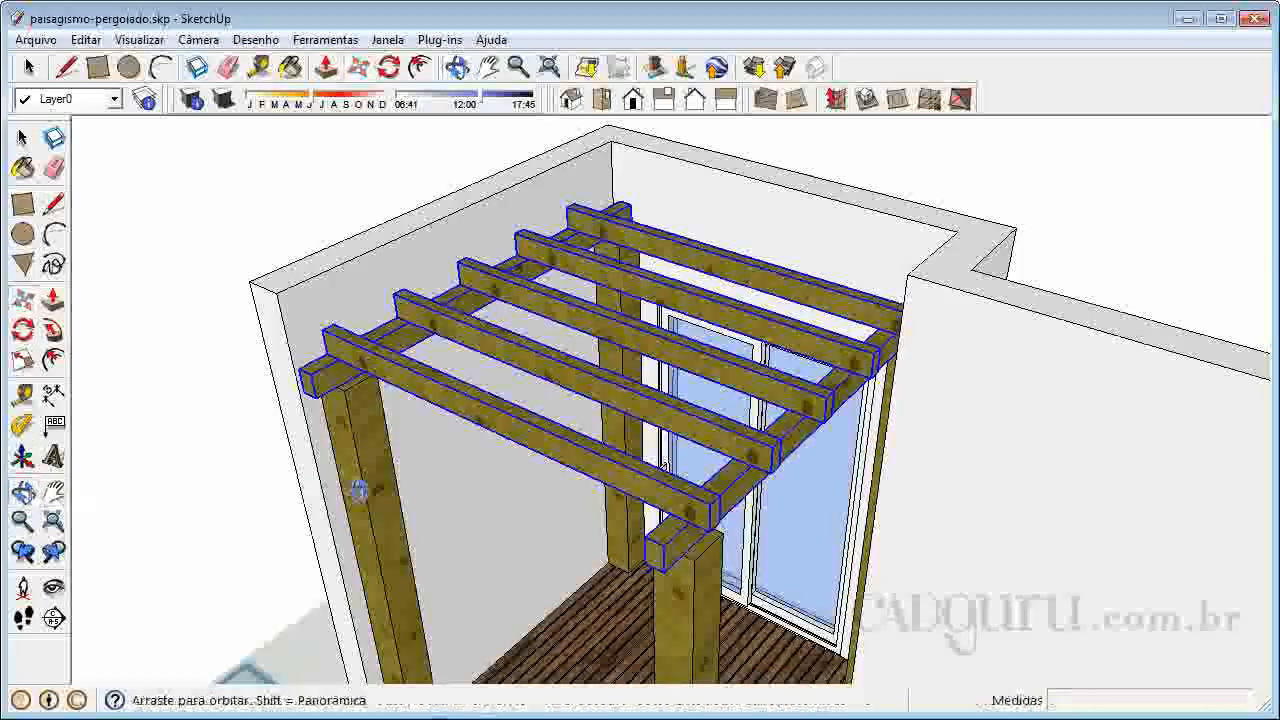
left_click_drag(378, 489, 423, 297)
scroll(627, 297, "down", 4)
left_click_drag(663, 376, 651, 514)
left_click(22, 137)
left_click(263, 323)
scroll(680, 340, "up", 3)
scroll(681, 340, "down", 3)
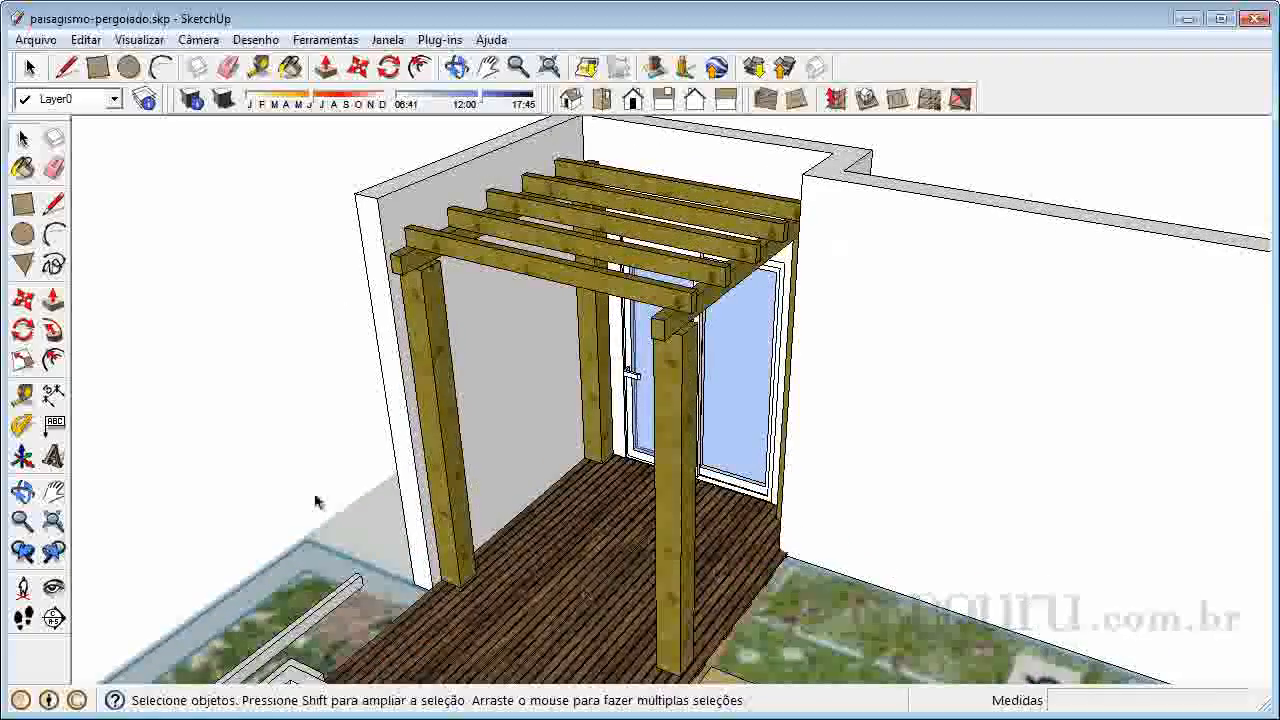
scroll(688, 515, "up", 2)
scroll(690, 515, "down", 1)
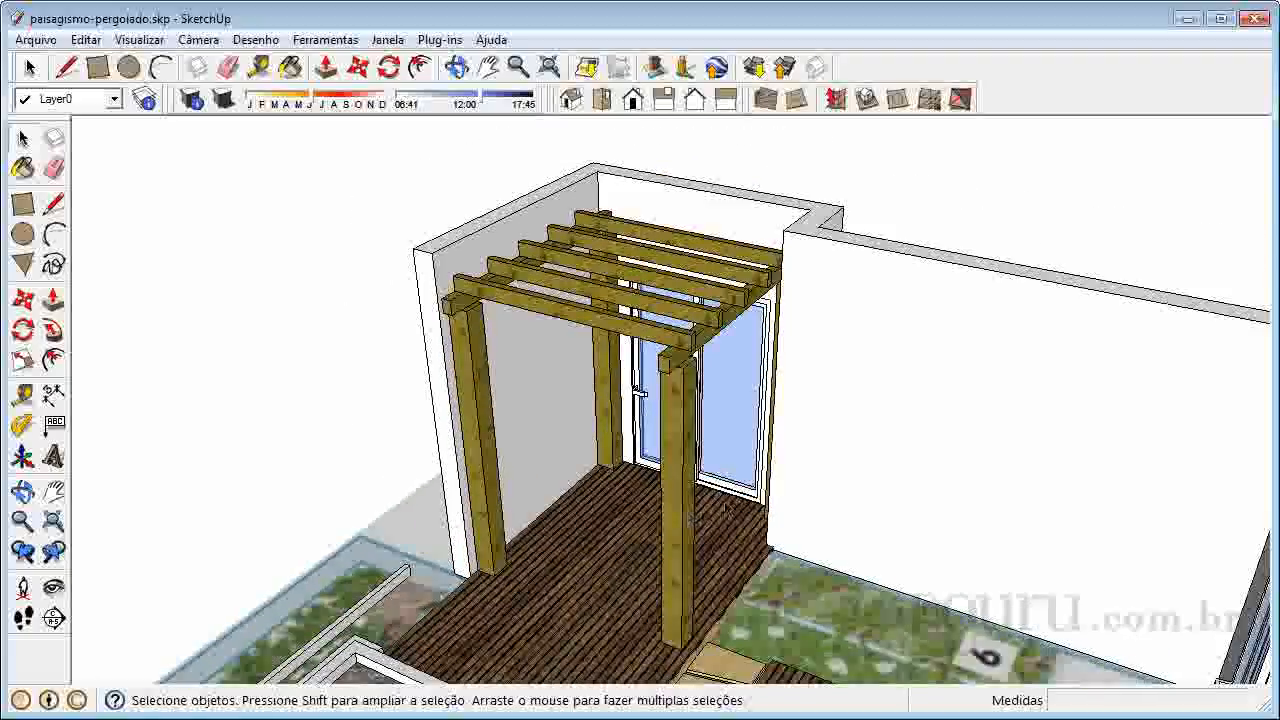